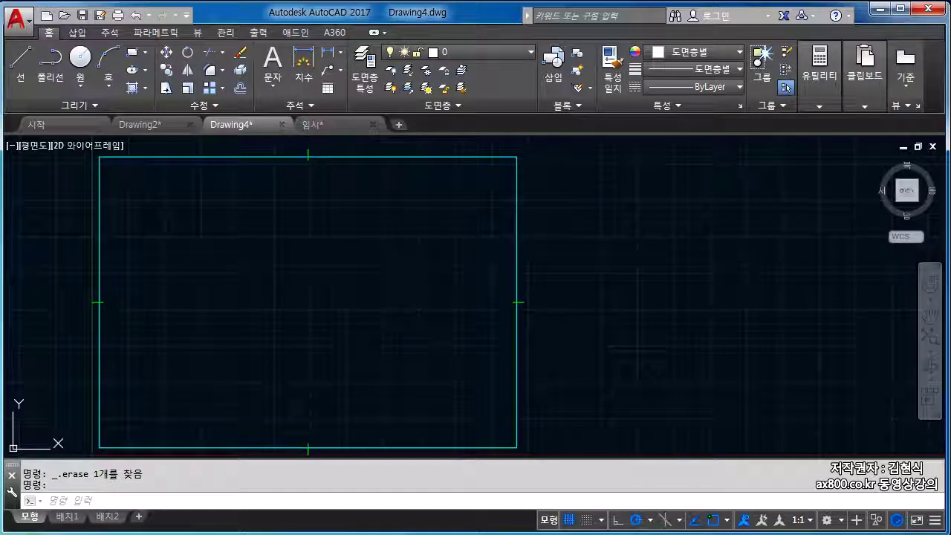
pyautogui.moveTo(144, 212)
pyautogui.mouseDown()
pyautogui.moveTo(90, 180)
pyautogui.moveTo(149, 201)
pyautogui.moveTo(159, 194)
pyautogui.mouseUp()
pyautogui.moveTo(430, 438)
pyautogui.mouseDown()
pyautogui.moveTo(530, 425)
pyautogui.moveTo(452, 425)
pyautogui.mouseUp()
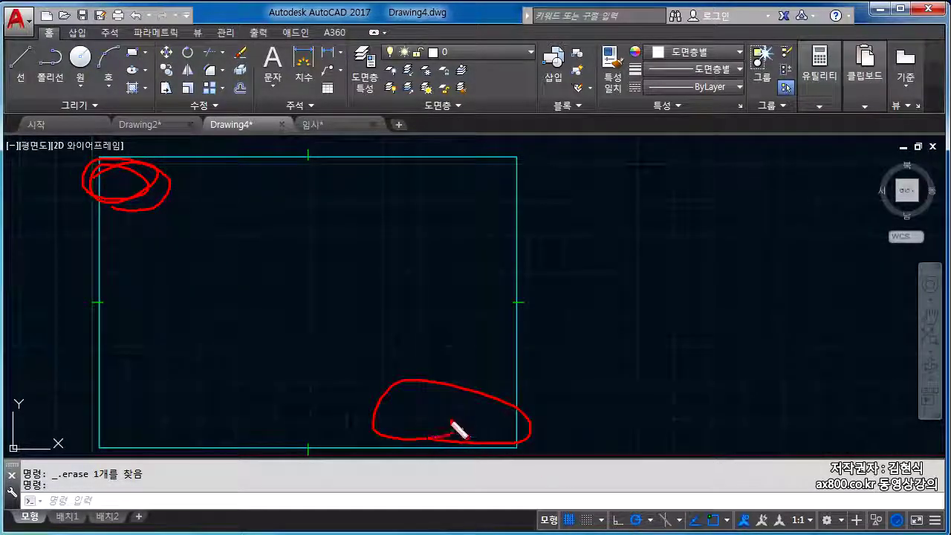
pyautogui.press('Escape')
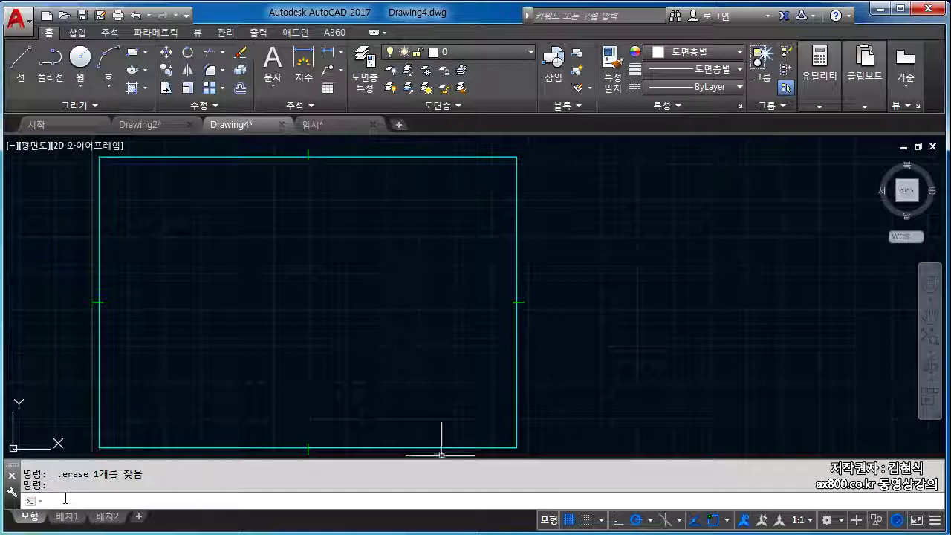
pyautogui.write('c')
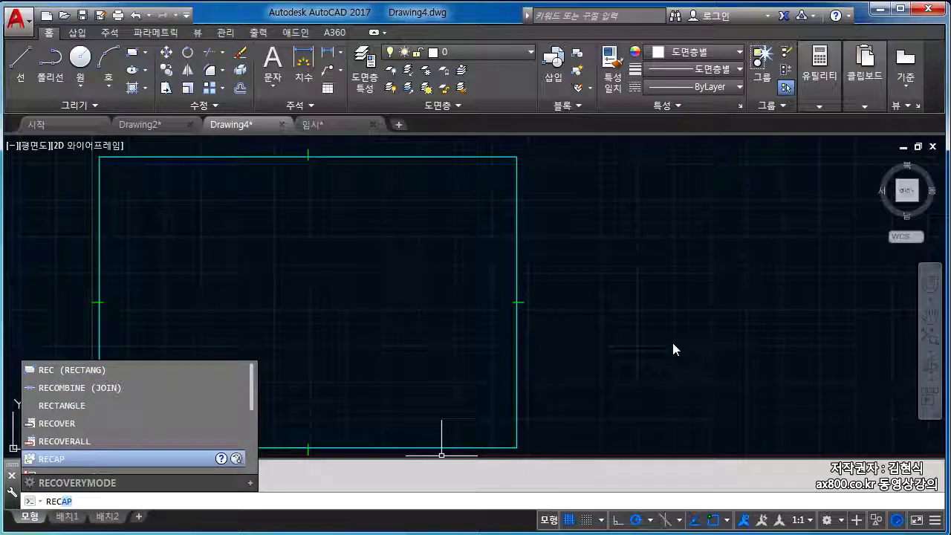
pyautogui.press('Return')
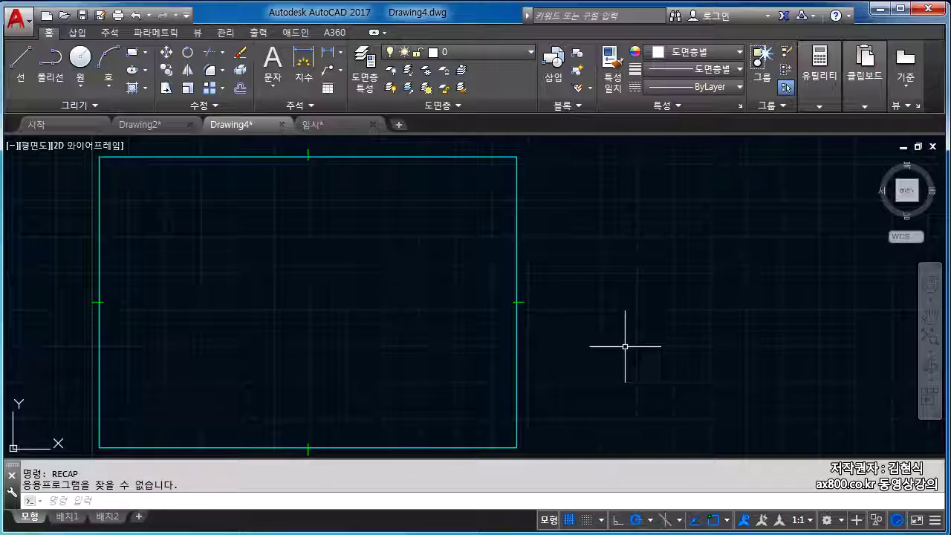
pyautogui.press('Escape')
pyautogui.write('rec')
pyautogui.press('Return')
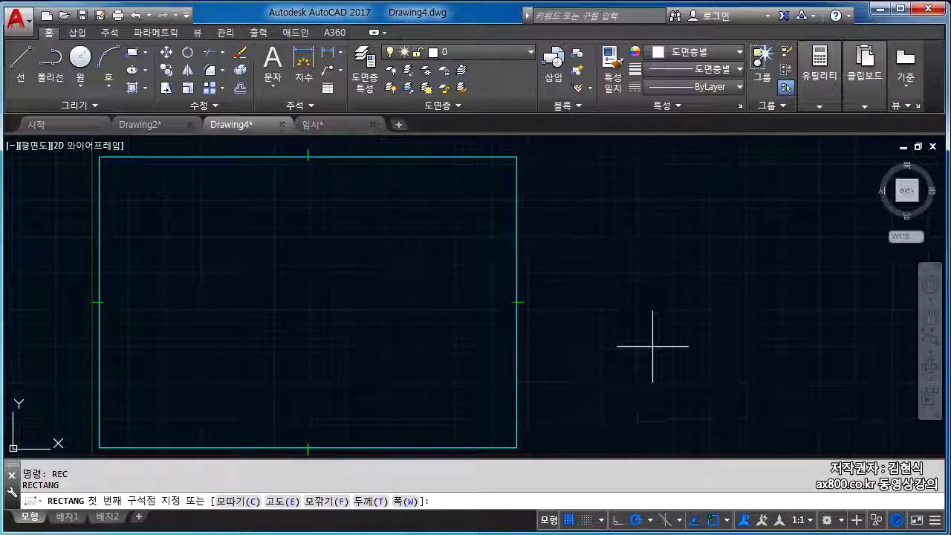
pyautogui.click(659, 349)
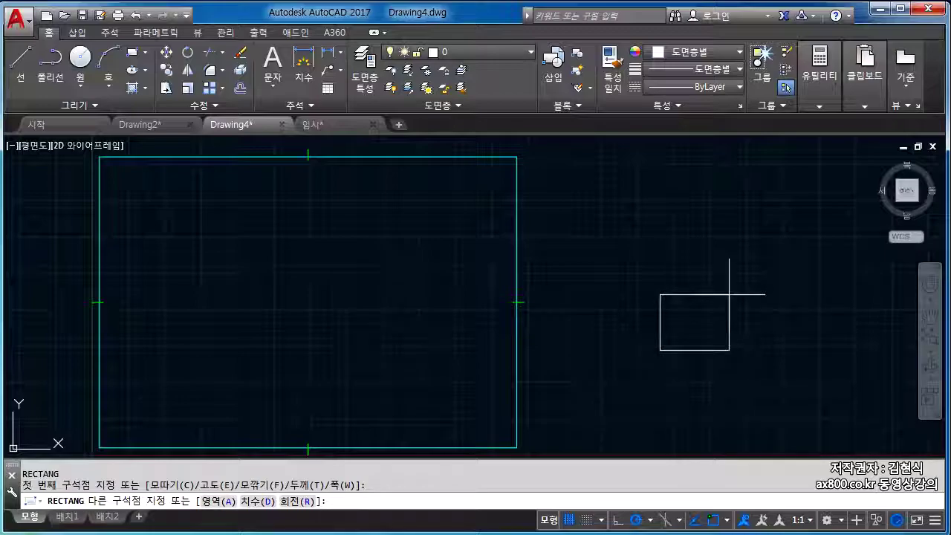
pyautogui.hotkey('ctrl', 'shift', 'd')
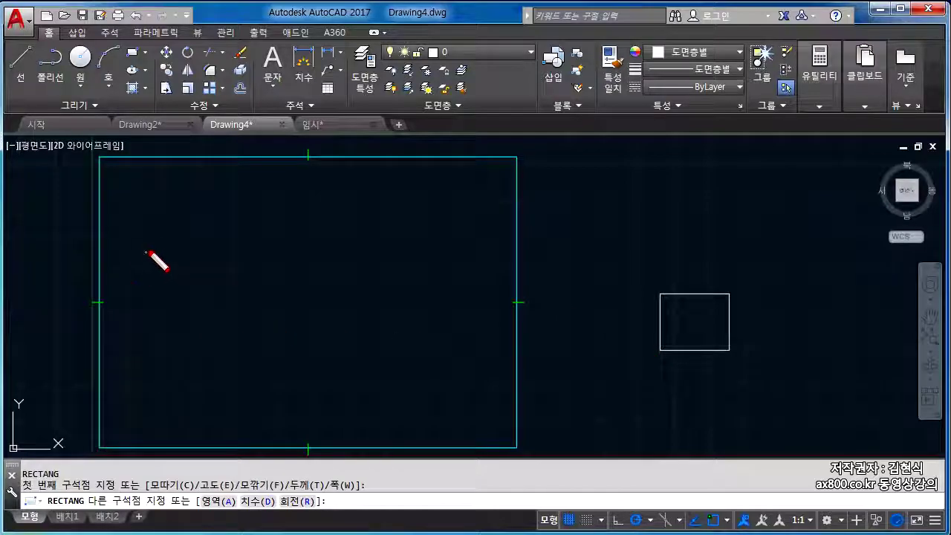
pyautogui.moveTo(160, 244)
pyautogui.mouseDown()
pyautogui.moveTo(174, 238)
pyautogui.moveTo(168, 254)
pyautogui.moveTo(211, 270)
pyautogui.moveTo(209, 248)
pyautogui.mouseUp()
pyautogui.moveTo(226, 238)
pyautogui.mouseDown()
pyautogui.moveTo(240, 242)
pyautogui.moveTo(227, 246)
pyautogui.mouseUp()
pyautogui.moveTo(283, 273); pyautogui.dragTo(280, 284)
pyautogui.moveTo(440, 251); pyautogui.dragTo(465, 256)
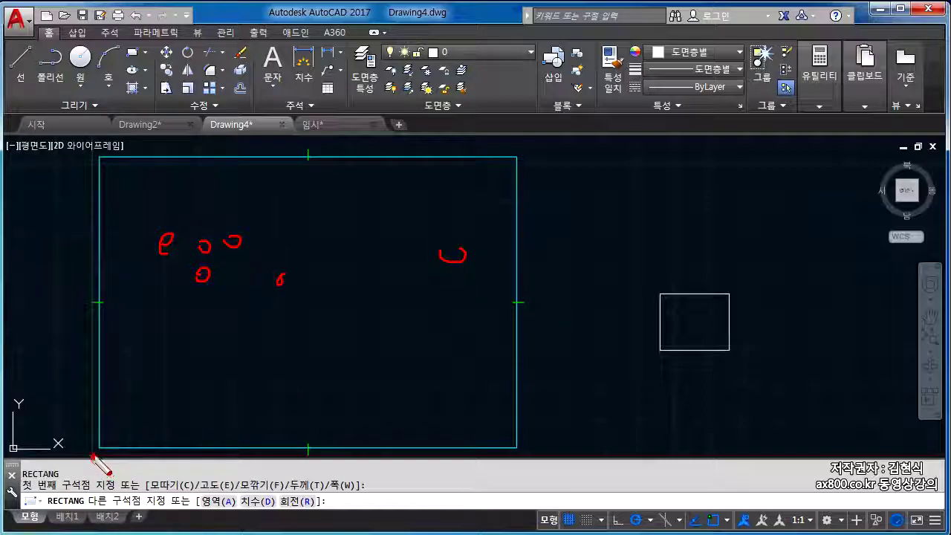
pyautogui.moveTo(93, 454); pyautogui.dragTo(292, 450)
pyautogui.moveTo(269, 416); pyautogui.dragTo(278, 425)
pyautogui.moveTo(93, 454)
pyautogui.mouseDown()
pyautogui.moveTo(81, 311)
pyautogui.moveTo(236, 306)
pyautogui.mouseUp()
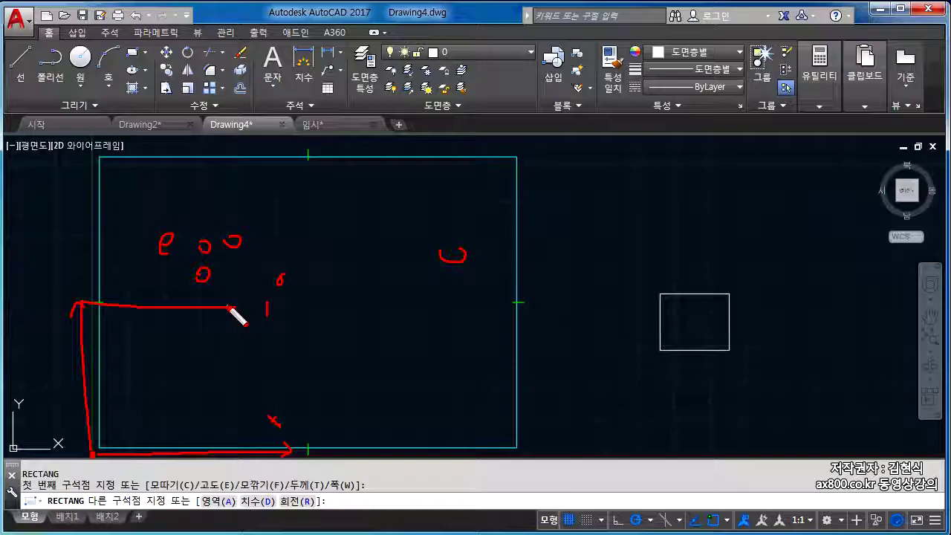
pyautogui.moveTo(230, 307); pyautogui.dragTo(236, 307)
pyautogui.click(205, 346)
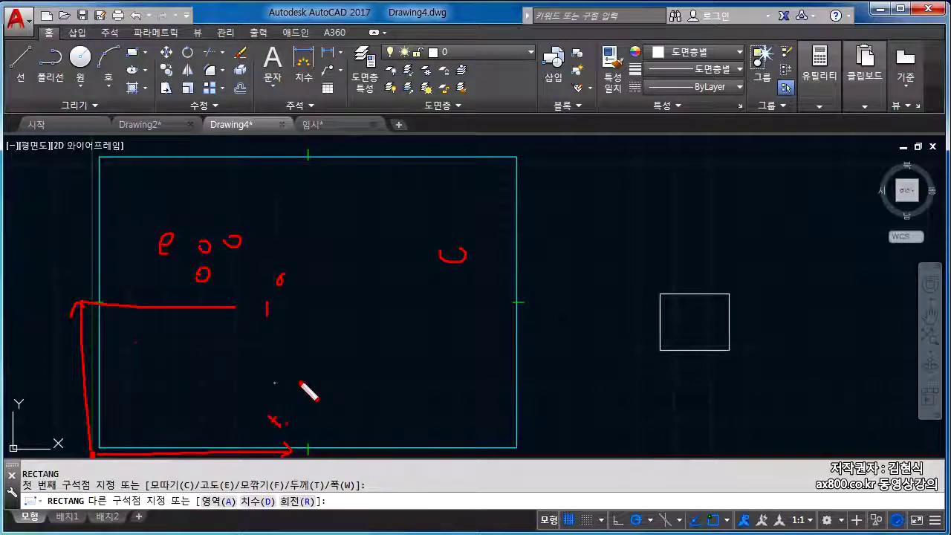
pyautogui.press('Escape')
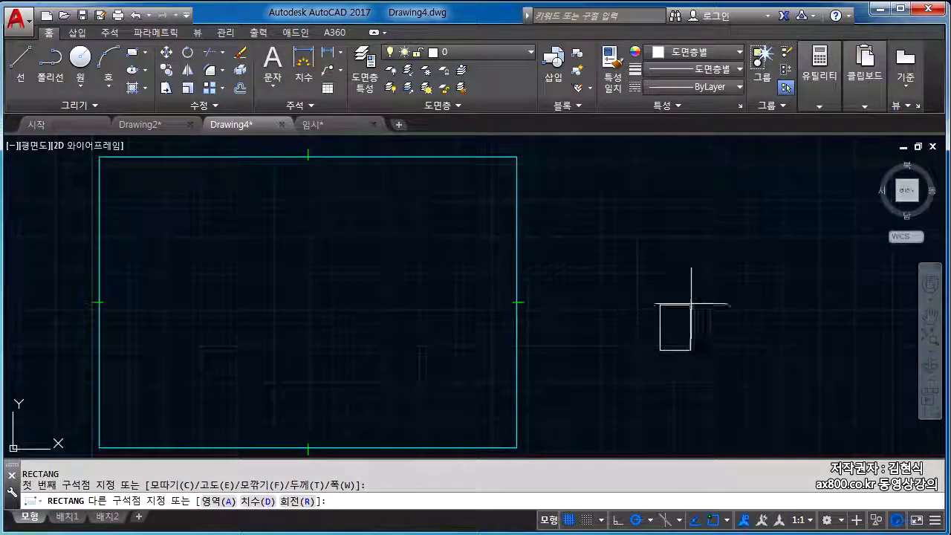
pyautogui.hotkey('ctrl', 'shift', 'd')
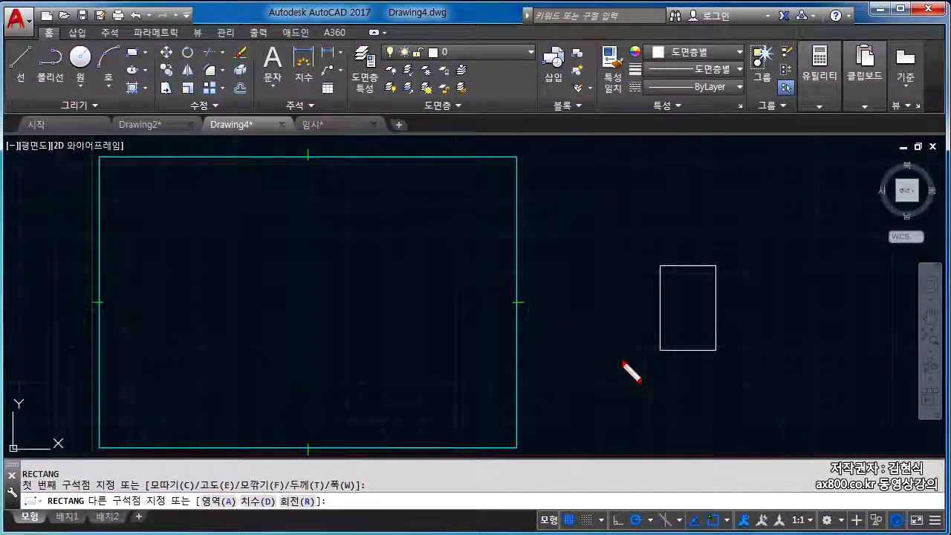
pyautogui.moveTo(652, 353)
pyautogui.mouseDown()
pyautogui.moveTo(661, 346)
pyautogui.moveTo(644, 338)
pyautogui.moveTo(675, 371)
pyautogui.moveTo(716, 369)
pyautogui.moveTo(719, 381)
pyautogui.mouseUp()
pyautogui.moveTo(727, 347)
pyautogui.mouseDown()
pyautogui.moveTo(732, 297)
pyautogui.moveTo(741, 289)
pyautogui.mouseUp()
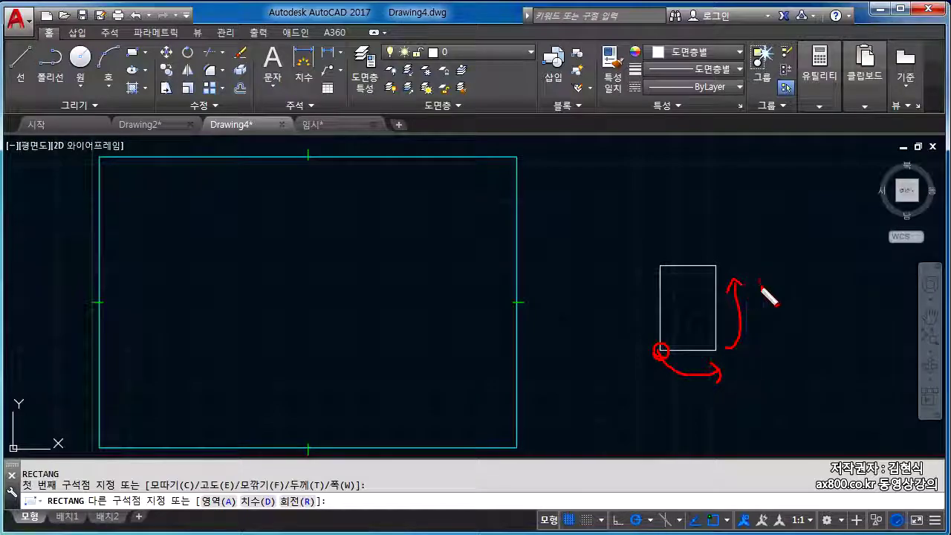
pyautogui.moveTo(673, 387)
pyautogui.mouseDown()
pyautogui.moveTo(741, 382)
pyautogui.moveTo(671, 270)
pyautogui.moveTo(697, 392)
pyautogui.mouseUp()
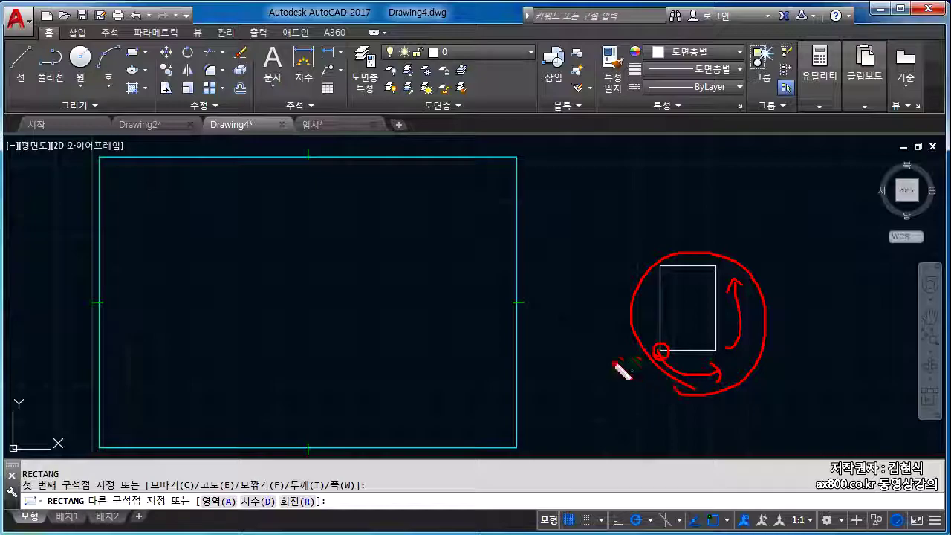
pyautogui.moveTo(655, 344)
pyautogui.mouseDown()
pyautogui.moveTo(660, 288)
pyautogui.moveTo(660, 306)
pyautogui.mouseUp()
pyautogui.moveTo(388, 261)
pyautogui.mouseDown()
pyautogui.moveTo(418, 220)
pyautogui.moveTo(382, 265)
pyautogui.mouseUp()
pyautogui.moveTo(634, 341)
pyautogui.mouseDown()
pyautogui.moveTo(758, 297)
pyautogui.moveTo(662, 263)
pyautogui.moveTo(633, 288)
pyautogui.moveTo(673, 383)
pyautogui.moveTo(752, 277)
pyautogui.moveTo(648, 279)
pyautogui.mouseUp()
pyautogui.press('Escape')
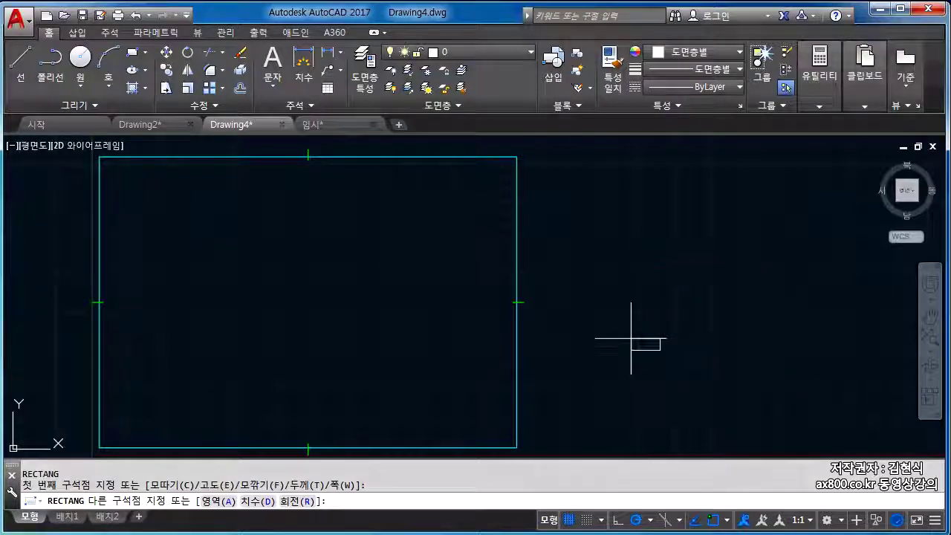
pyautogui.press('Escape')
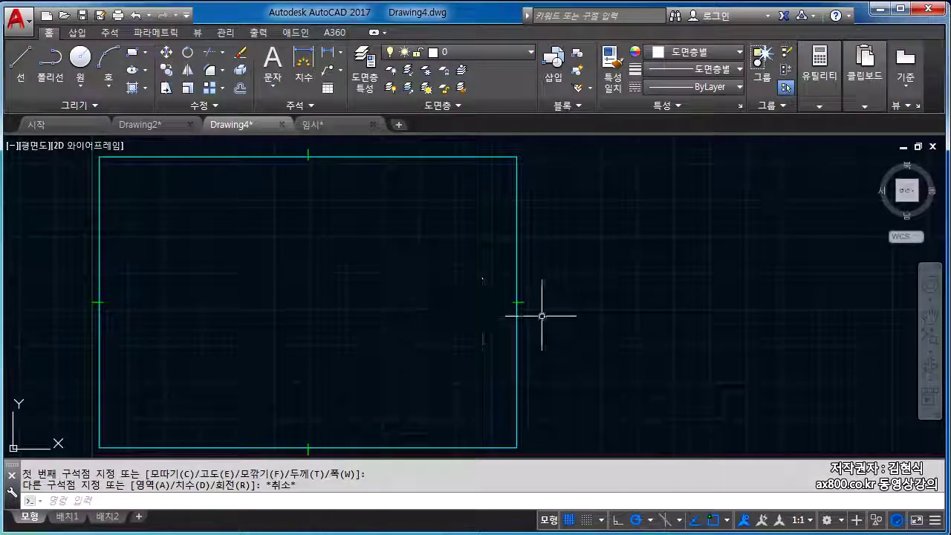
pyautogui.hotkey('ctrl', '2')
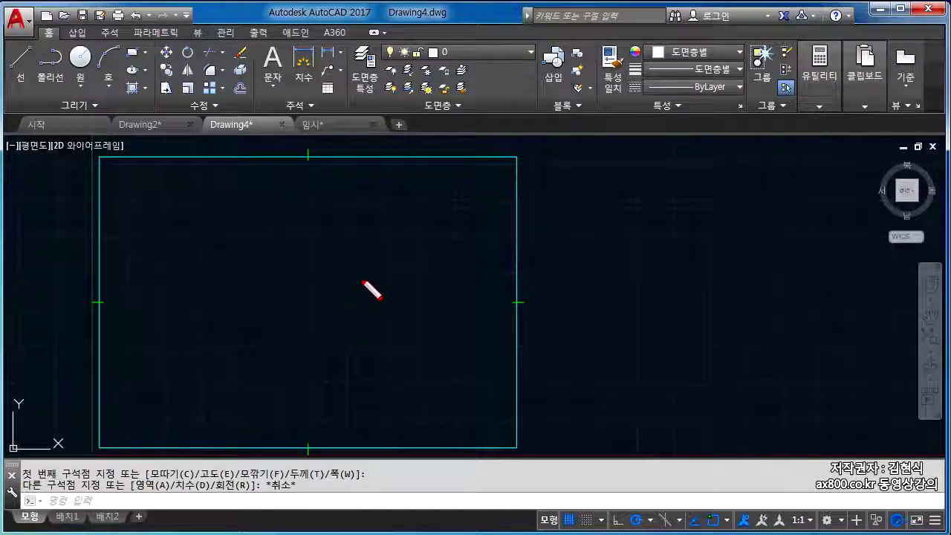
pyautogui.click(363, 278)
pyautogui.moveTo(359, 305)
pyautogui.mouseDown()
pyautogui.moveTo(364, 256)
pyautogui.moveTo(351, 292)
pyautogui.mouseUp()
pyautogui.moveTo(94, 456); pyautogui.dragTo(374, 456)
pyautogui.moveTo(90, 455)
pyautogui.mouseDown()
pyautogui.moveTo(326, 446)
pyautogui.moveTo(367, 466)
pyautogui.moveTo(362, 283)
pyautogui.mouseUp()
pyautogui.moveTo(377, 357)
pyautogui.mouseDown()
pyautogui.moveTo(387, 365)
pyautogui.moveTo(378, 366)
pyautogui.mouseUp()
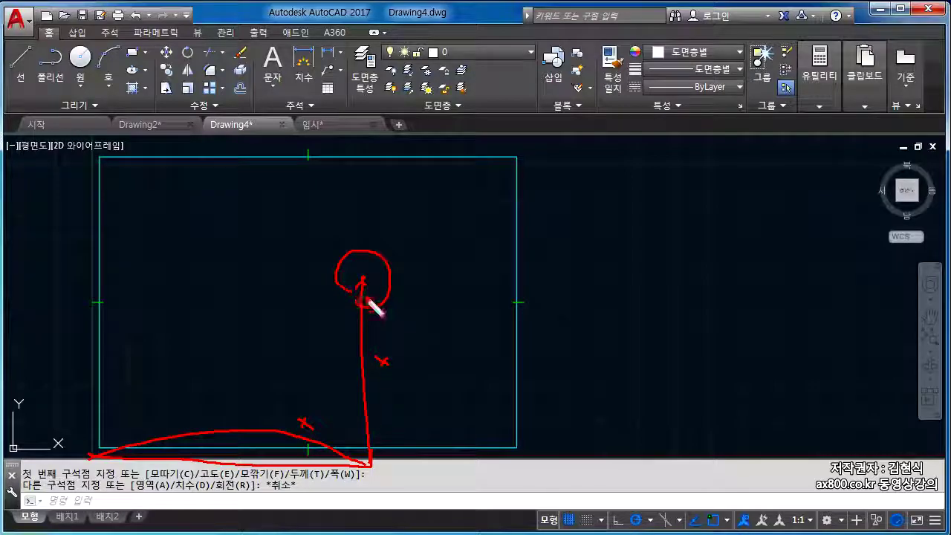
pyautogui.moveTo(357, 287)
pyautogui.mouseDown()
pyautogui.moveTo(364, 276)
pyautogui.moveTo(368, 286)
pyautogui.moveTo(353, 253)
pyautogui.moveTo(334, 282)
pyautogui.moveTo(371, 310)
pyautogui.moveTo(382, 244)
pyautogui.mouseUp()
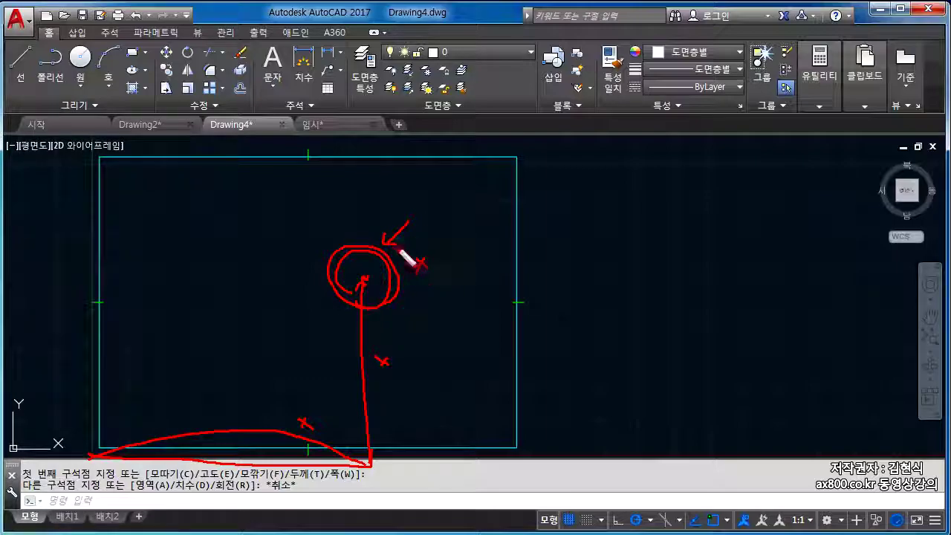
pyautogui.press('Escape')
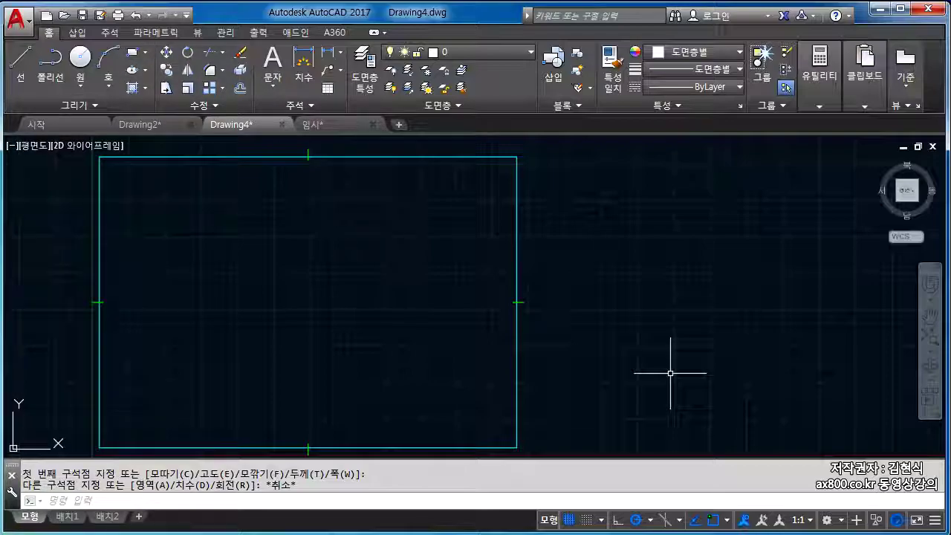
pyautogui.click(134, 53)
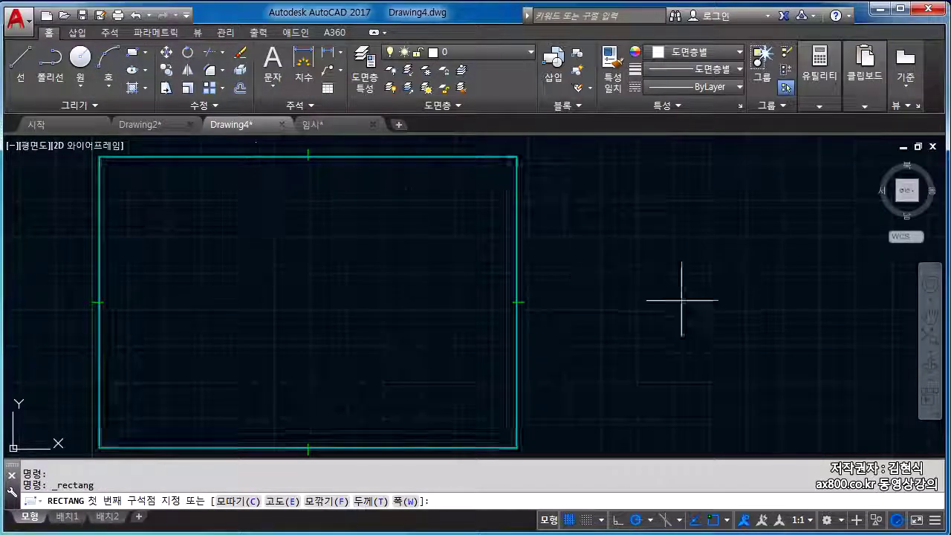
pyautogui.click(628, 345)
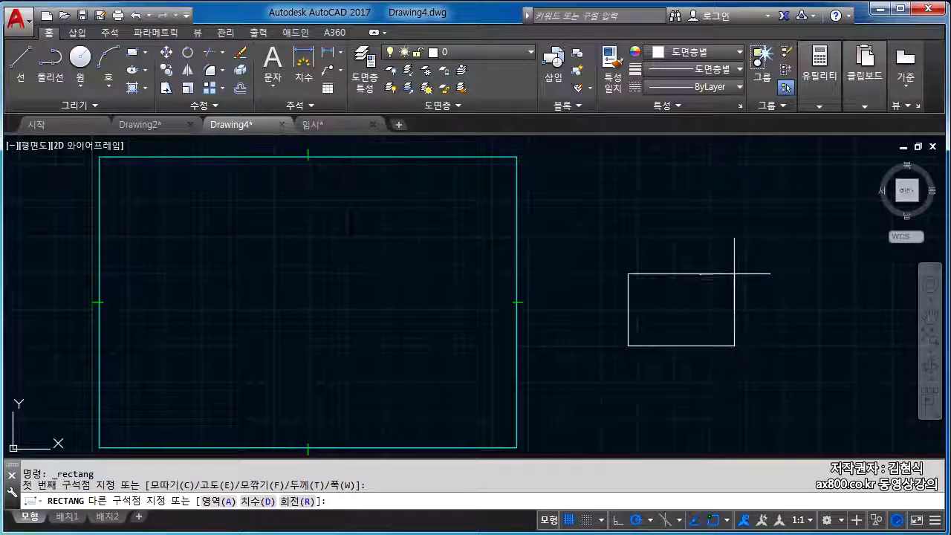
pyautogui.moveTo(629, 350)
pyautogui.mouseDown()
pyautogui.moveTo(624, 341)
pyautogui.moveTo(627, 351)
pyautogui.mouseUp()
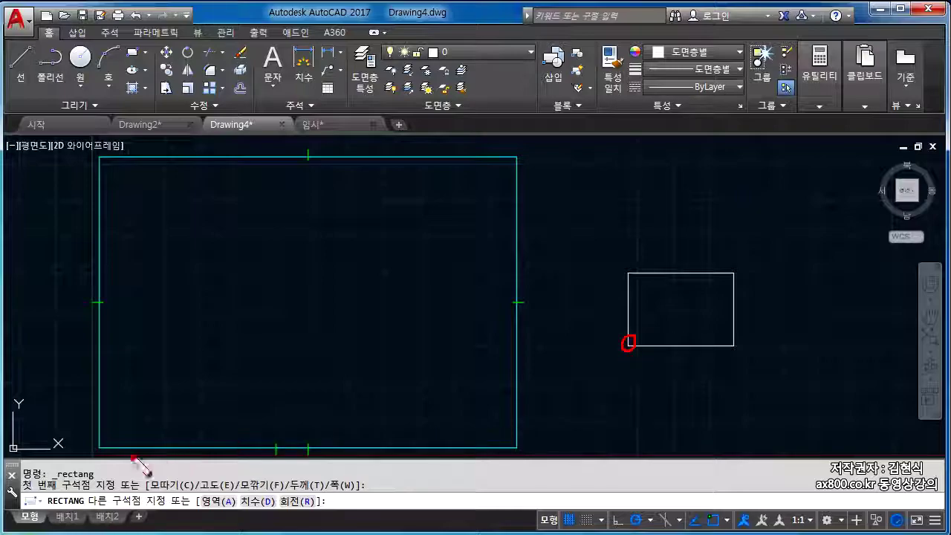
pyautogui.moveTo(93, 459); pyautogui.dragTo(647, 451)
pyautogui.moveTo(628, 343); pyautogui.dragTo(626, 444)
pyautogui.moveTo(625, 345)
pyautogui.mouseDown()
pyautogui.moveTo(632, 339)
pyautogui.moveTo(656, 365)
pyautogui.moveTo(741, 349)
pyautogui.moveTo(736, 340)
pyautogui.mouseUp()
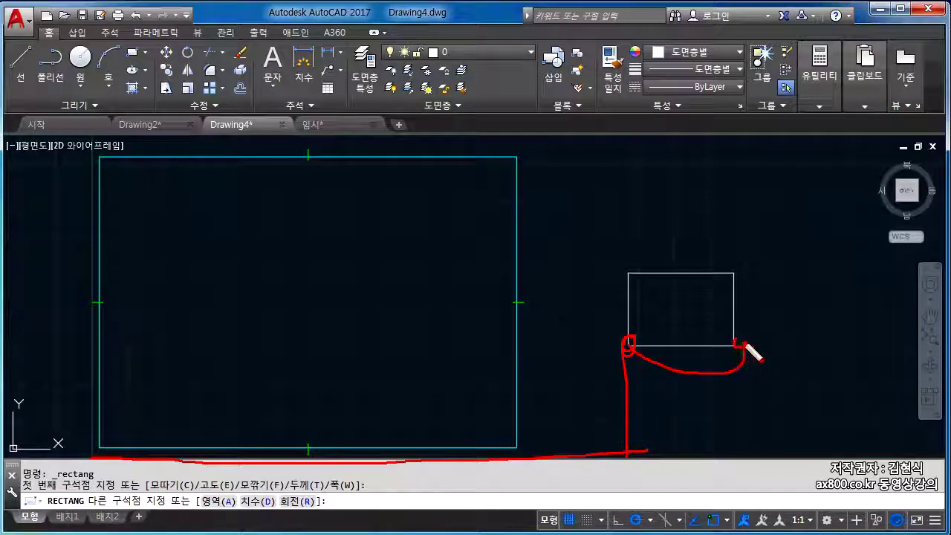
pyautogui.click(737, 269)
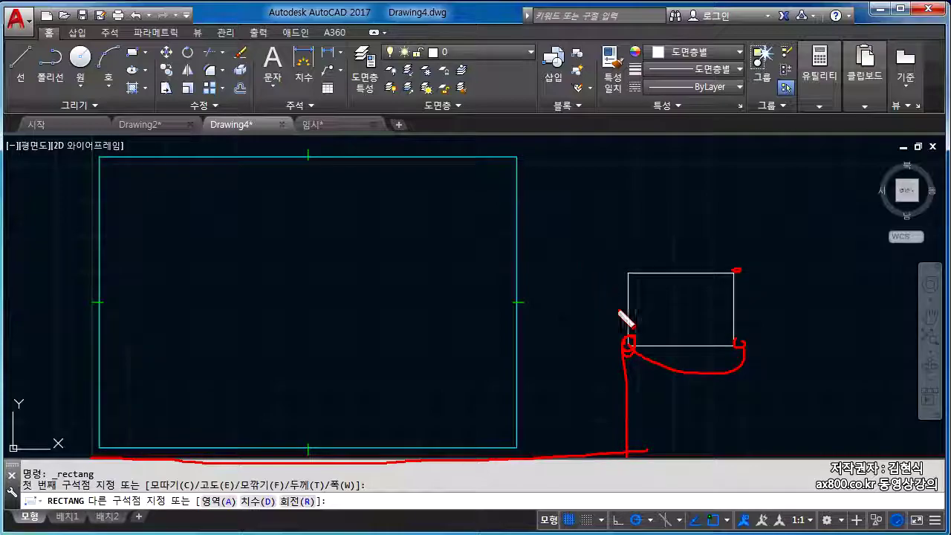
pyautogui.moveTo(629, 356)
pyautogui.mouseDown()
pyautogui.moveTo(631, 344)
pyautogui.moveTo(635, 356)
pyautogui.moveTo(716, 347)
pyautogui.mouseUp()
pyautogui.moveTo(631, 346); pyautogui.dragTo(621, 290)
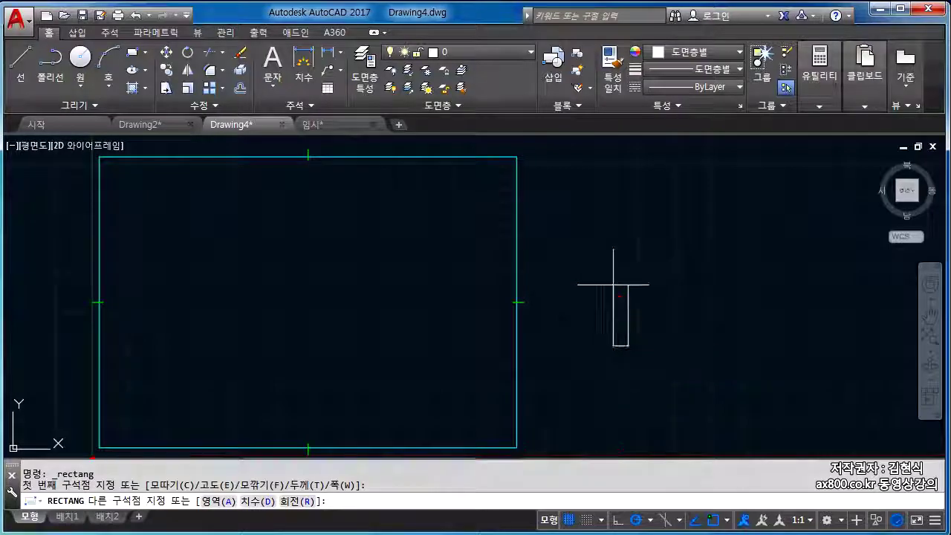
pyautogui.press('Escape')
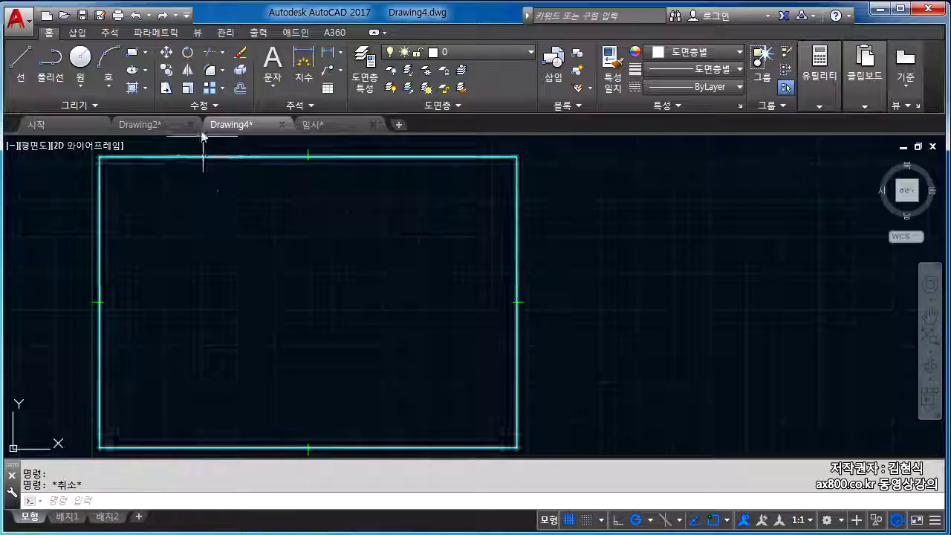
pyautogui.click(133, 54)
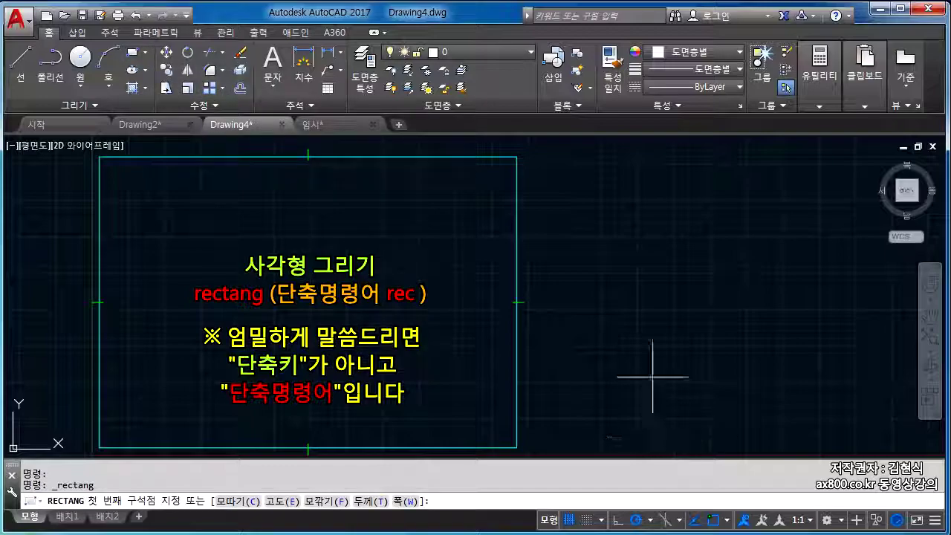
pyautogui.click(627, 337)
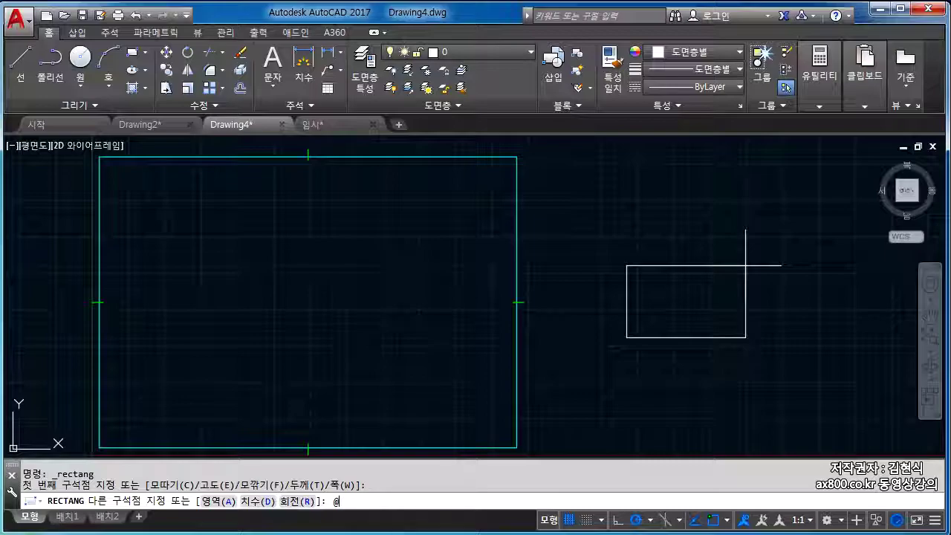
pyautogui.write('00,30')
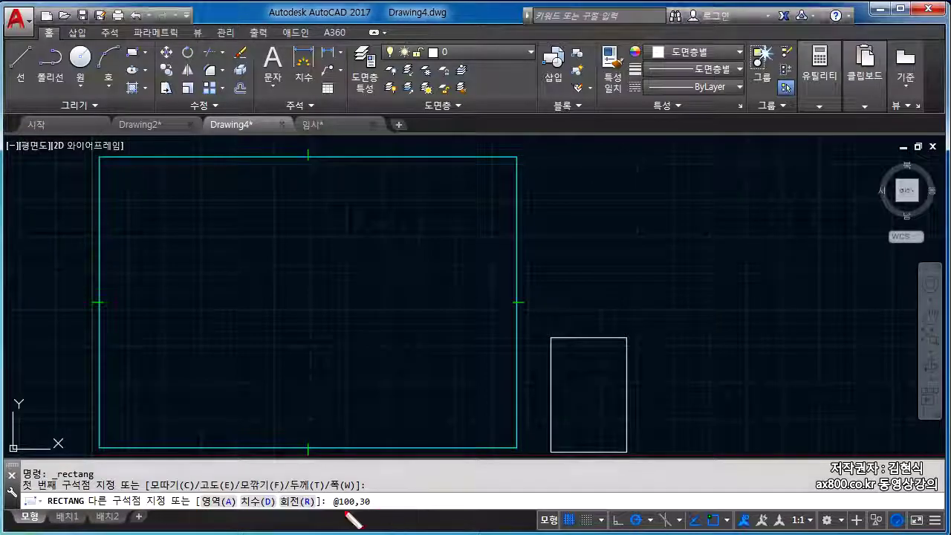
pyautogui.moveTo(338, 502); pyautogui.dragTo(334, 510)
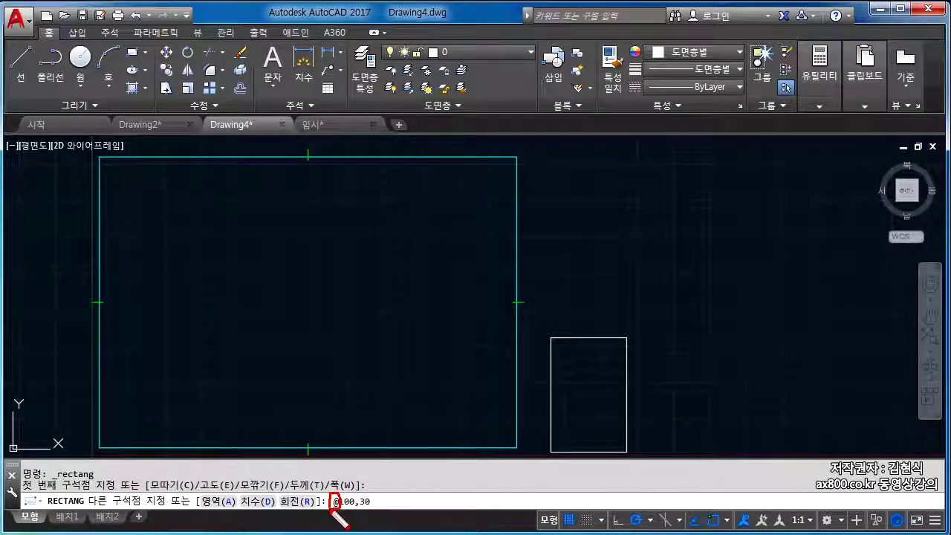
pyautogui.moveTo(327, 442); pyautogui.dragTo(343, 484)
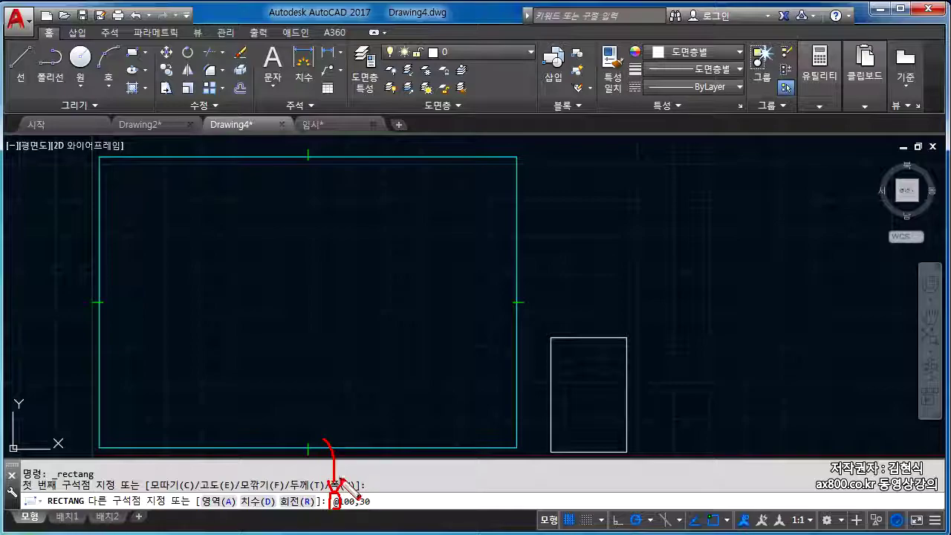
pyautogui.moveTo(730, 340); pyautogui.dragTo(725, 346)
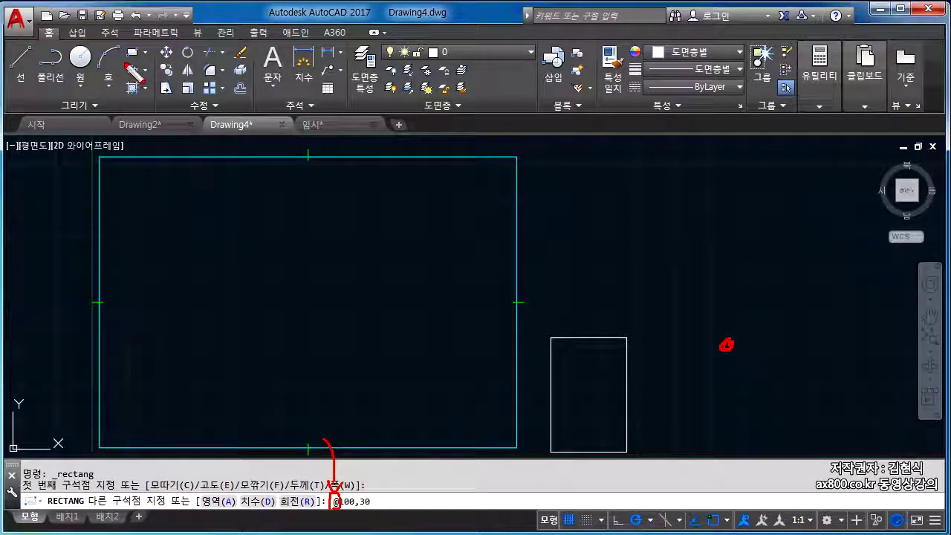
pyautogui.moveTo(145, 43); pyautogui.dragTo(147, 72)
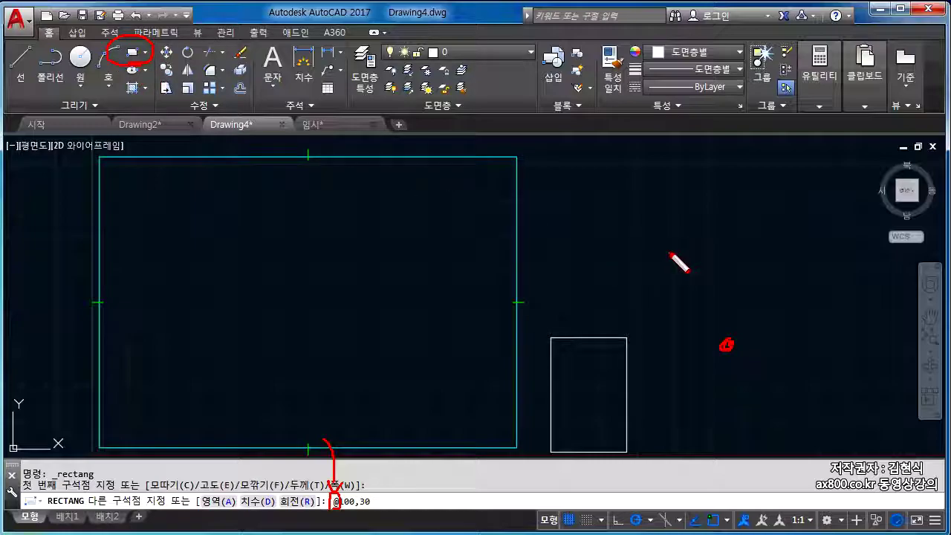
pyautogui.moveTo(671, 255)
pyautogui.mouseDown()
pyautogui.moveTo(671, 212)
pyautogui.moveTo(671, 255)
pyautogui.moveTo(736, 257)
pyautogui.mouseUp()
pyautogui.moveTo(583, 407); pyautogui.dragTo(572, 395)
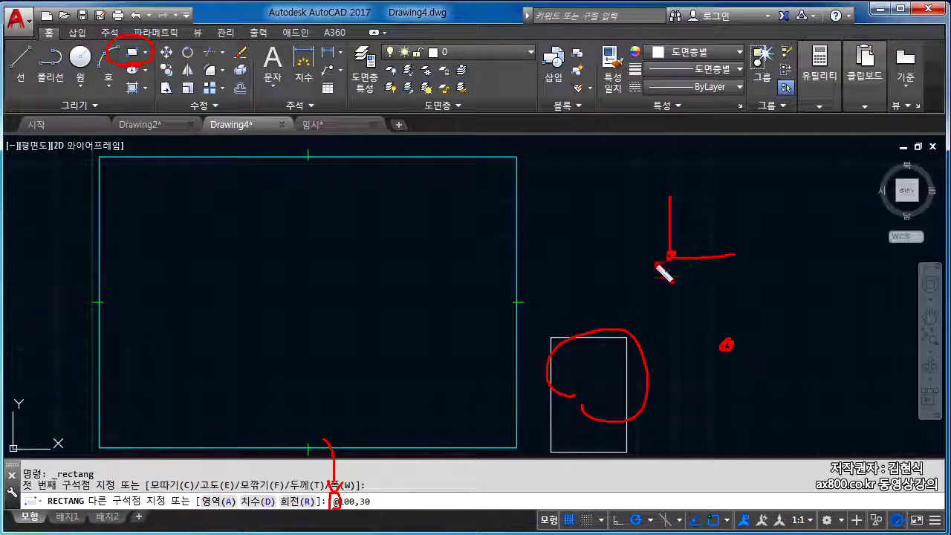
pyautogui.moveTo(645, 261)
pyautogui.mouseDown()
pyautogui.moveTo(662, 240)
pyautogui.moveTo(652, 233)
pyautogui.mouseUp()
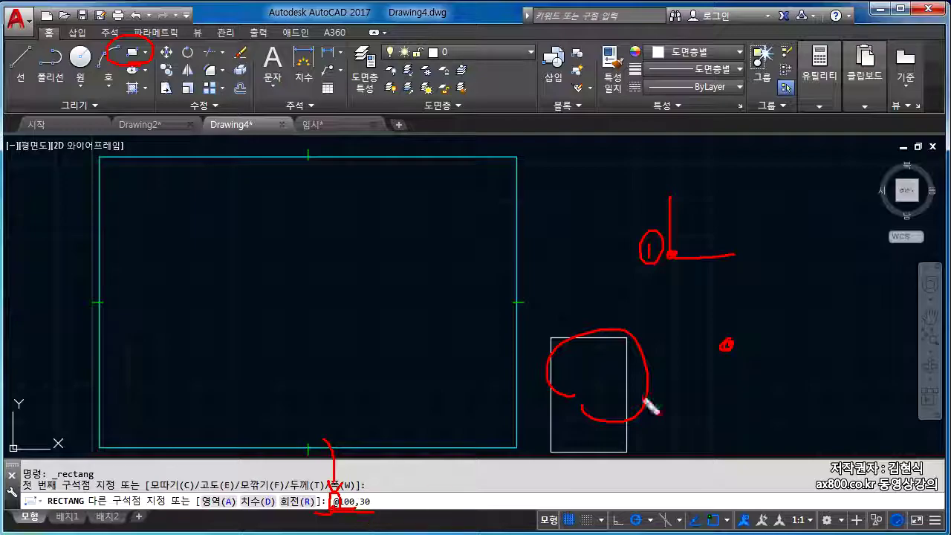
pyautogui.moveTo(683, 274)
pyautogui.mouseDown()
pyautogui.moveTo(733, 272)
pyautogui.moveTo(695, 299)
pyautogui.mouseUp()
pyautogui.moveTo(709, 289)
pyautogui.mouseDown()
pyautogui.moveTo(719, 293)
pyautogui.moveTo(711, 310)
pyautogui.moveTo(752, 301)
pyautogui.moveTo(761, 312)
pyautogui.moveTo(775, 298)
pyautogui.mouseUp()
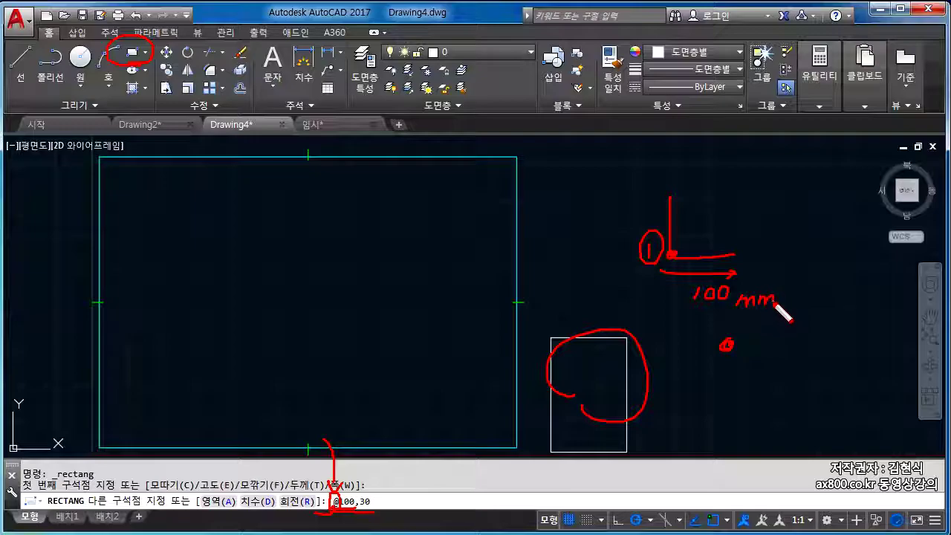
pyautogui.moveTo(693, 315); pyautogui.dragTo(789, 313)
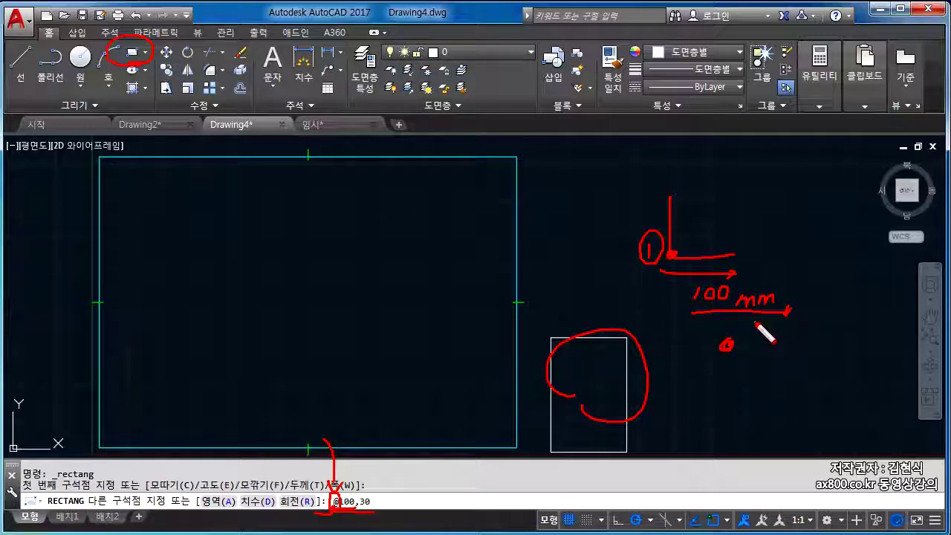
pyautogui.moveTo(773, 318)
pyautogui.mouseDown()
pyautogui.moveTo(762, 323)
pyautogui.moveTo(780, 277)
pyautogui.moveTo(732, 304)
pyautogui.moveTo(750, 323)
pyautogui.mouseUp()
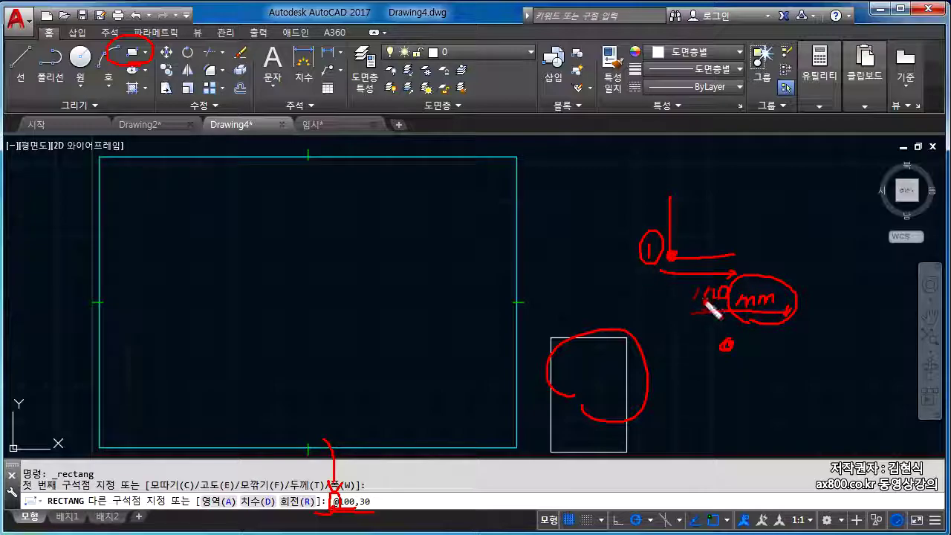
pyautogui.moveTo(685, 308); pyautogui.dragTo(740, 308)
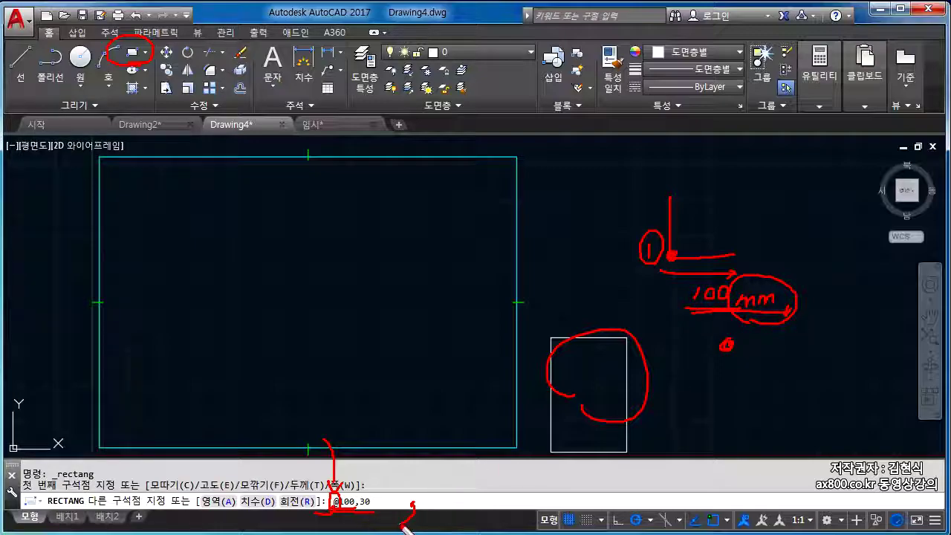
pyautogui.moveTo(364, 492); pyautogui.dragTo(366, 514)
pyautogui.moveTo(519, 420)
pyautogui.mouseDown()
pyautogui.moveTo(563, 399)
pyautogui.moveTo(577, 185)
pyautogui.moveTo(568, 172)
pyautogui.mouseUp()
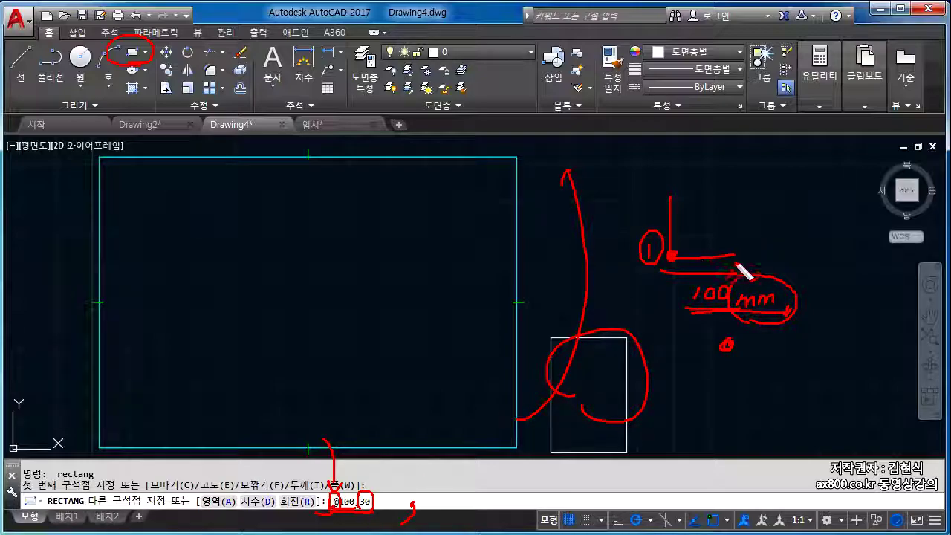
pyautogui.moveTo(737, 257)
pyautogui.mouseDown()
pyautogui.moveTo(737, 195)
pyautogui.moveTo(759, 213)
pyautogui.mouseUp()
pyautogui.moveTo(672, 197); pyautogui.dragTo(735, 195)
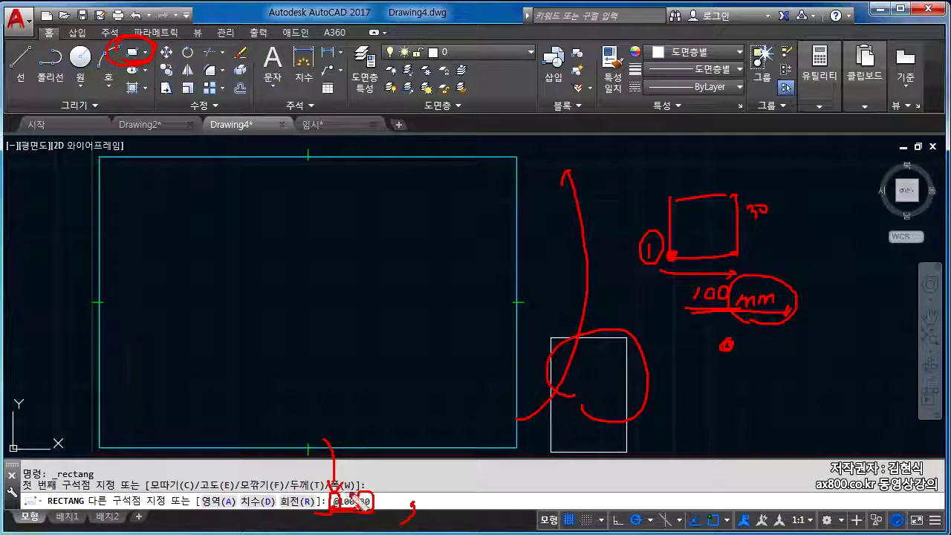
pyautogui.press('Escape')
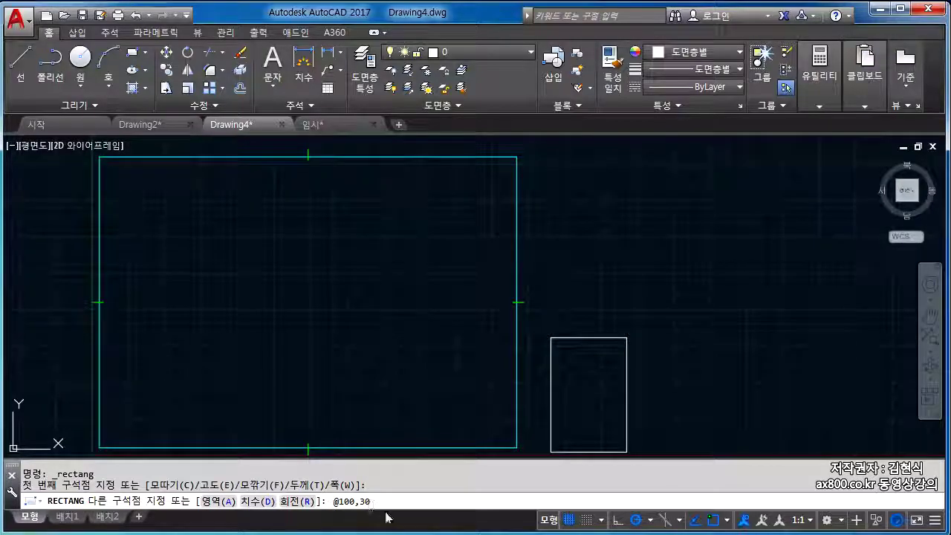
pyautogui.press('Return')
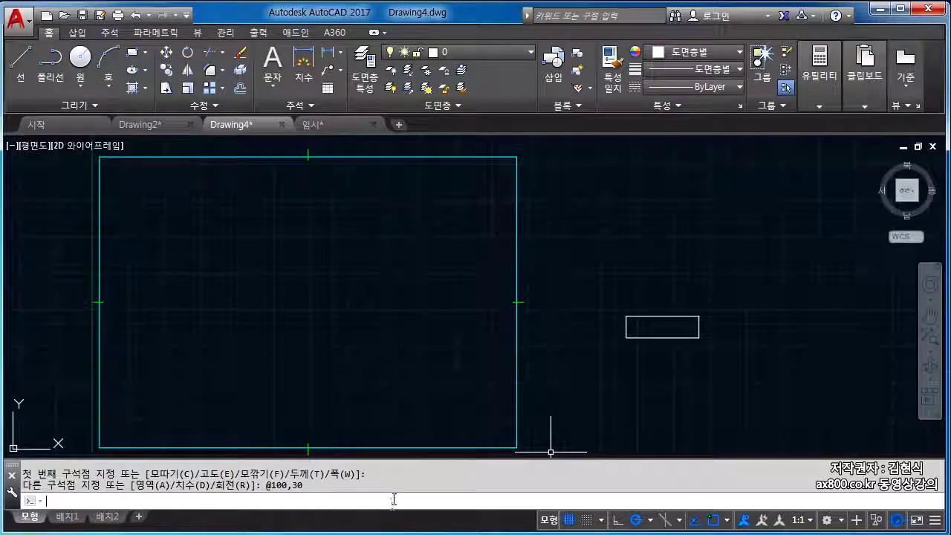
pyautogui.hotkey('ctrl', '2')
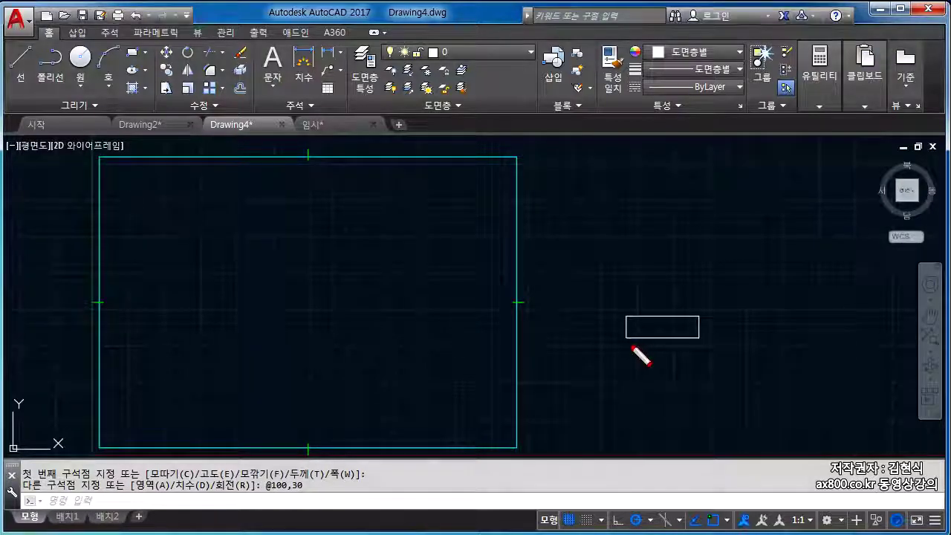
pyautogui.moveTo(626, 339); pyautogui.dragTo(696, 339)
pyautogui.moveTo(662, 366); pyautogui.dragTo(680, 363)
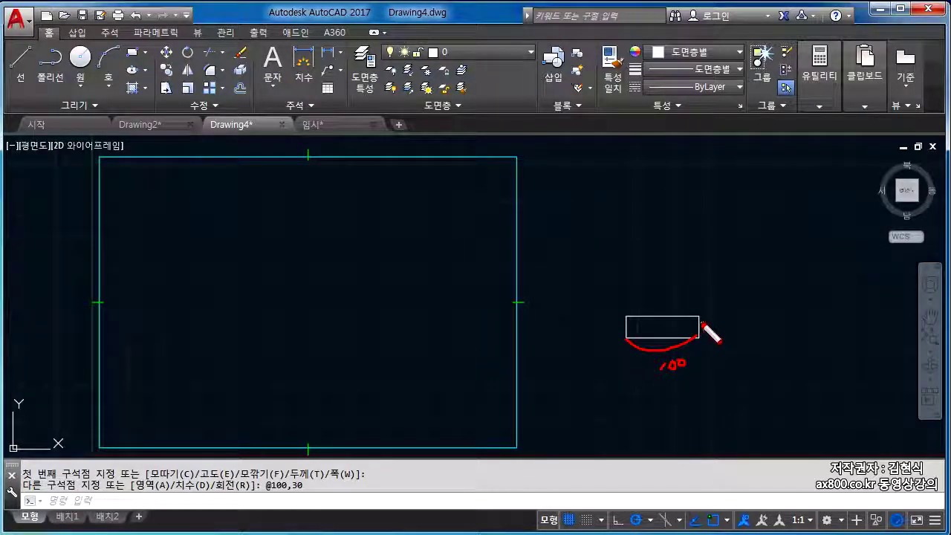
pyautogui.press('Escape')
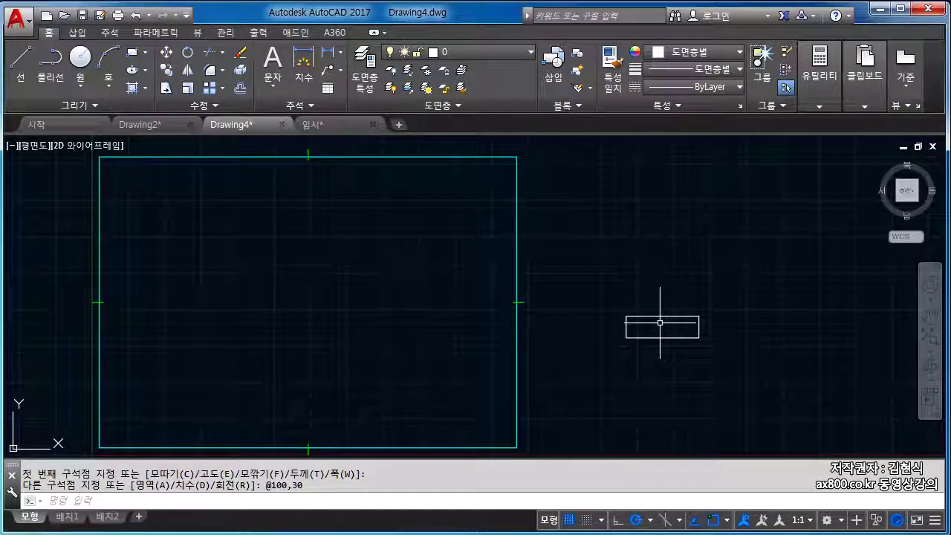
pyautogui.hotkey('ctrl', '2')
pyautogui.moveTo(652, 346); pyautogui.dragTo(649, 354)
pyautogui.moveTo(660, 346); pyautogui.dragTo(664, 351)
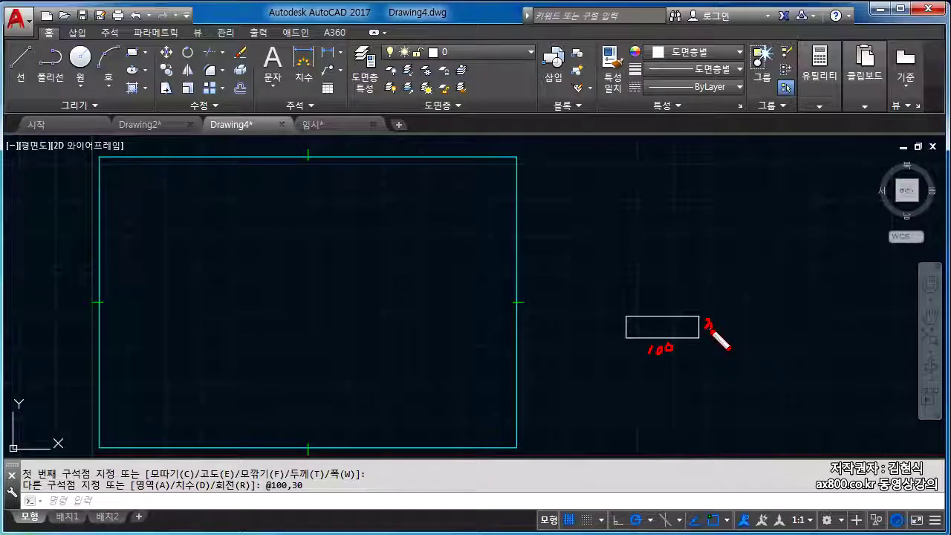
pyautogui.moveTo(712, 325); pyautogui.dragTo(714, 323)
pyautogui.press('Escape')
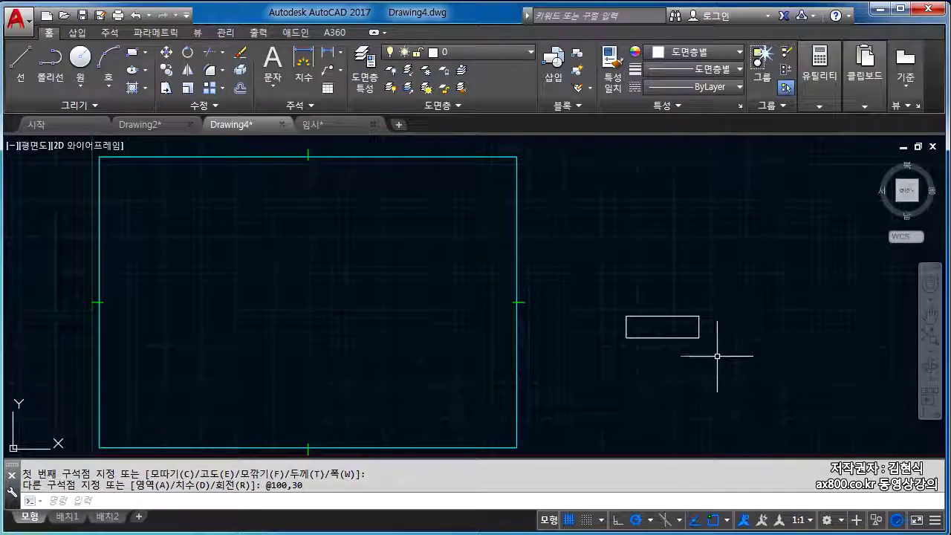
# Explode the 100 by 30 rectangle into separate lines
pyautogui.scroll(5, 691, 331)
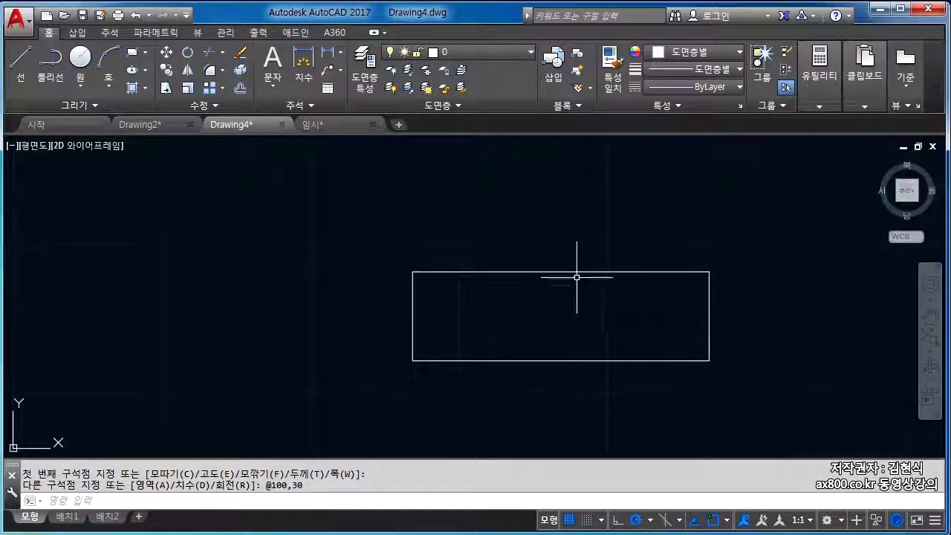
pyautogui.click(504, 271)
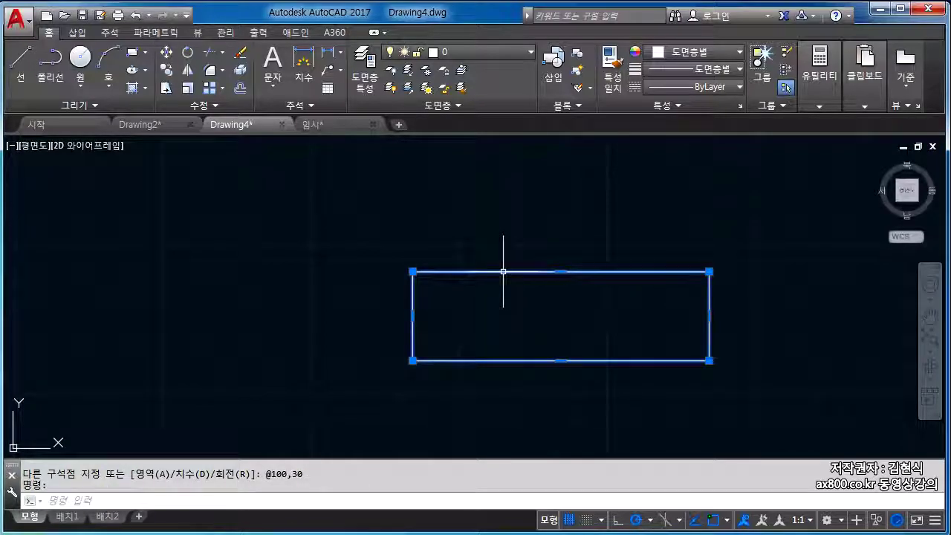
pyautogui.write('x')
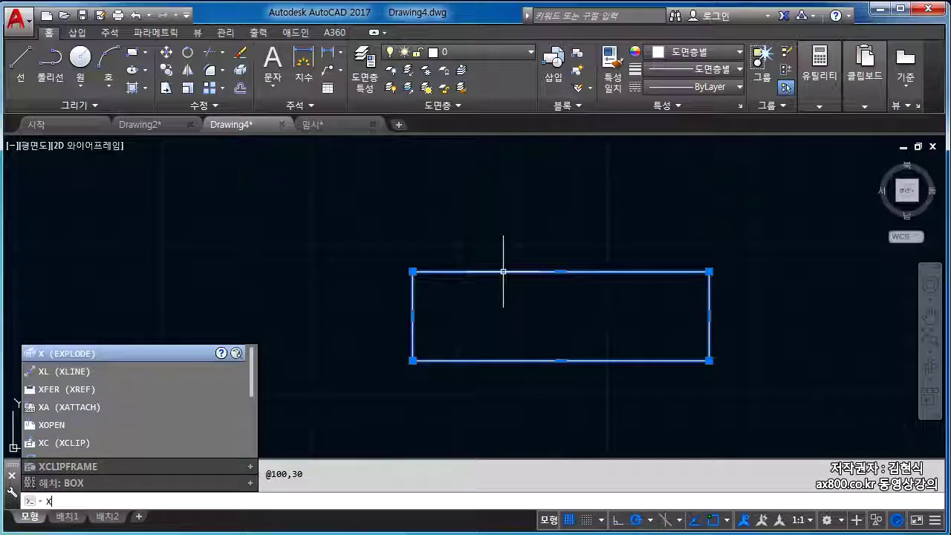
pyautogui.press('BackSpace')
pyautogui.click(510, 273)
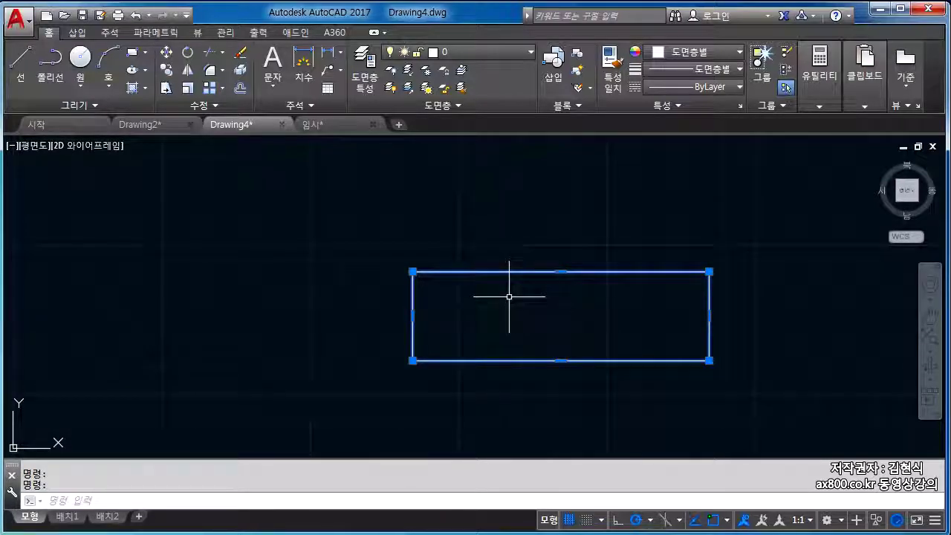
pyautogui.write('x')
pyautogui.press('Return')
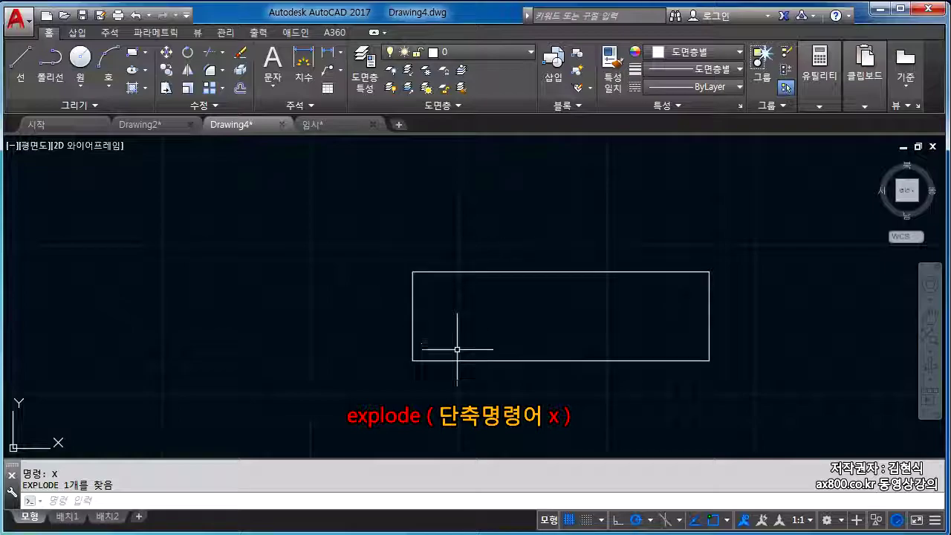
pyautogui.press('Escape')
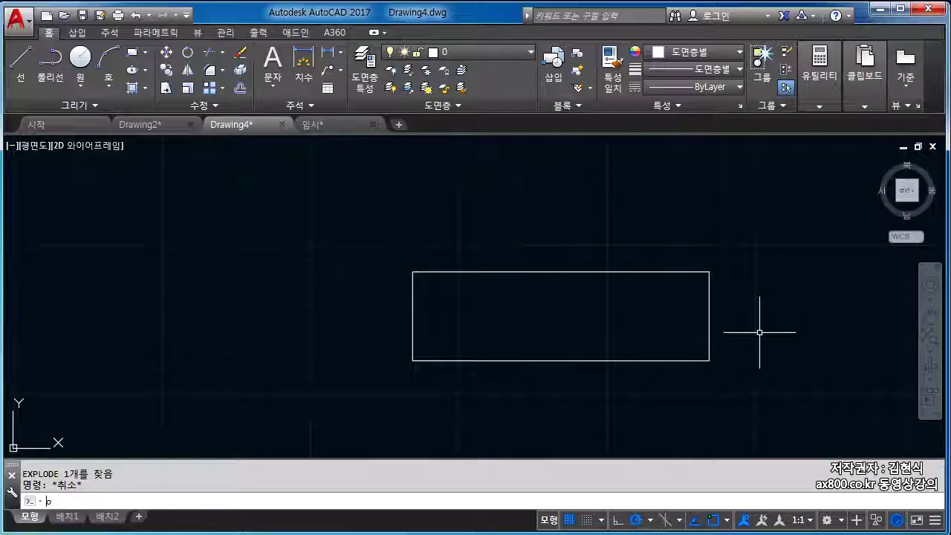
# Offset the rectangle's bottom edge upward by 10, and offset the resulting line upward by 10 again
pyautogui.write('o')
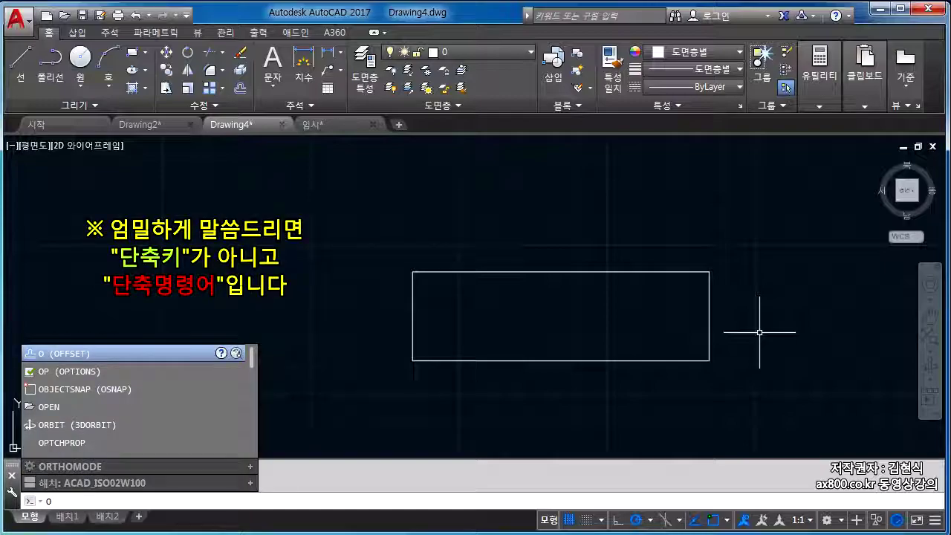
pyautogui.press('Return')
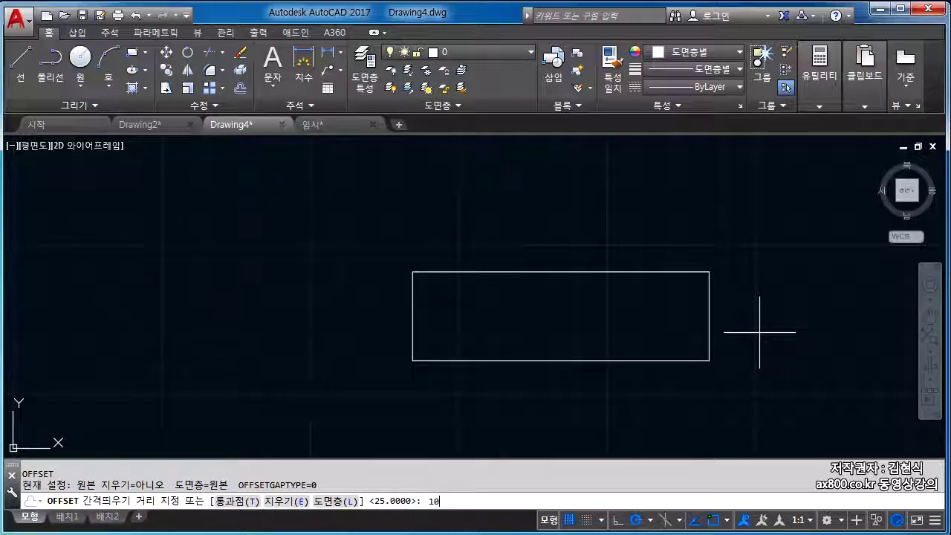
pyautogui.press('Return')
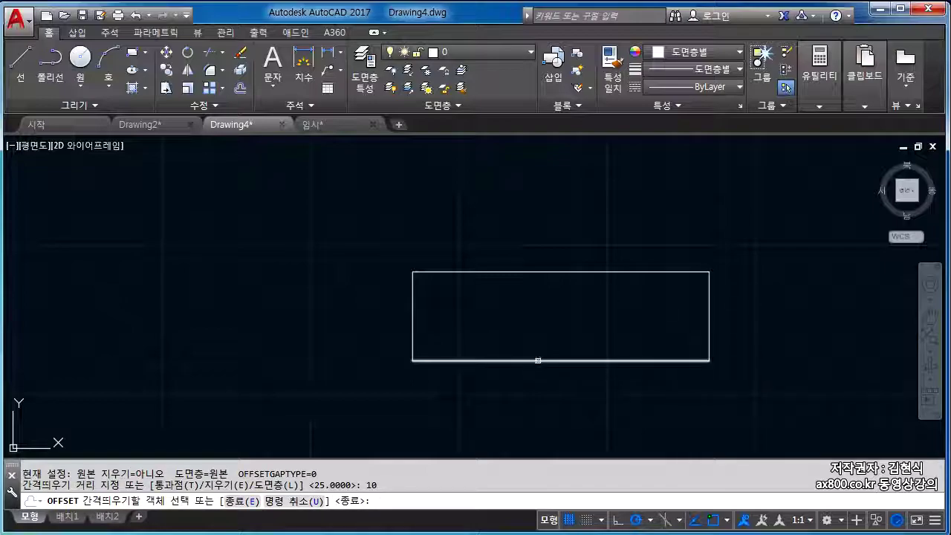
pyautogui.click(542, 362)
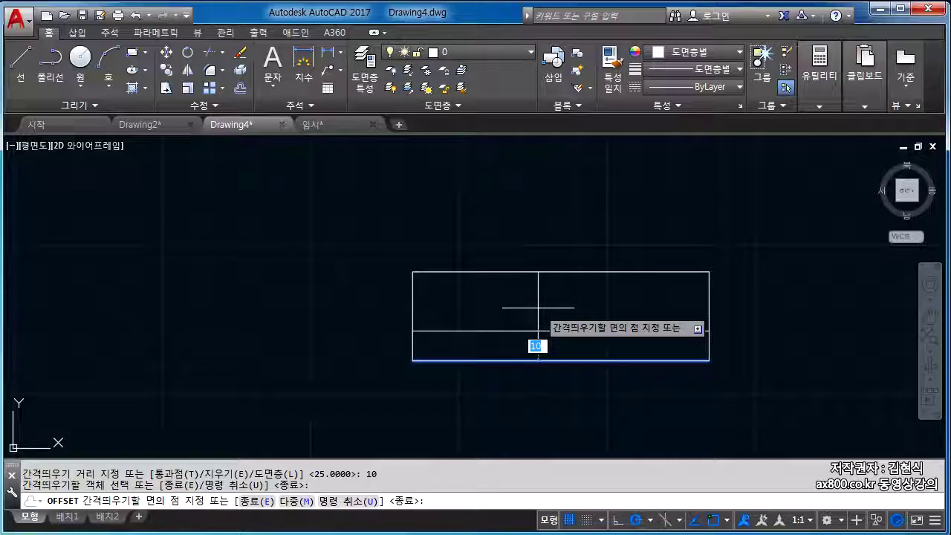
pyautogui.click(538, 307)
pyautogui.click(561, 332)
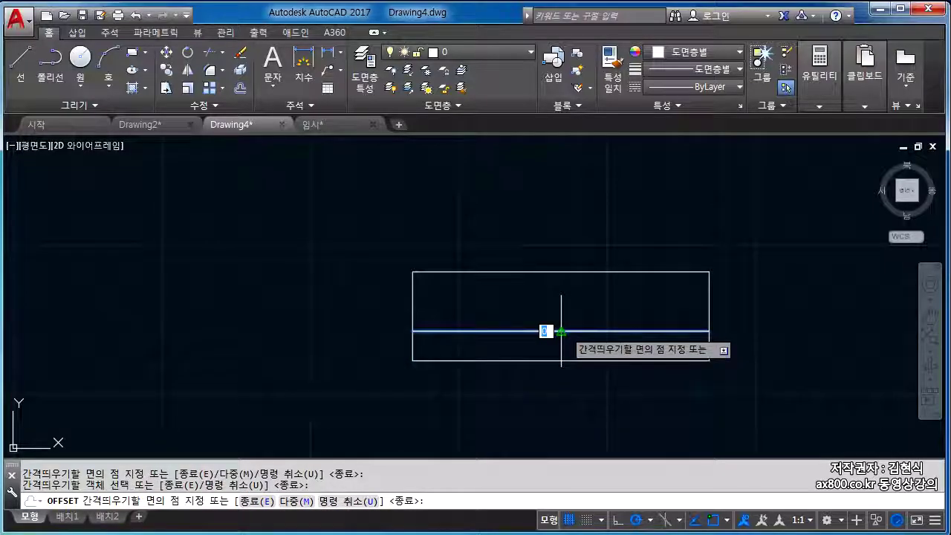
pyautogui.click(551, 286)
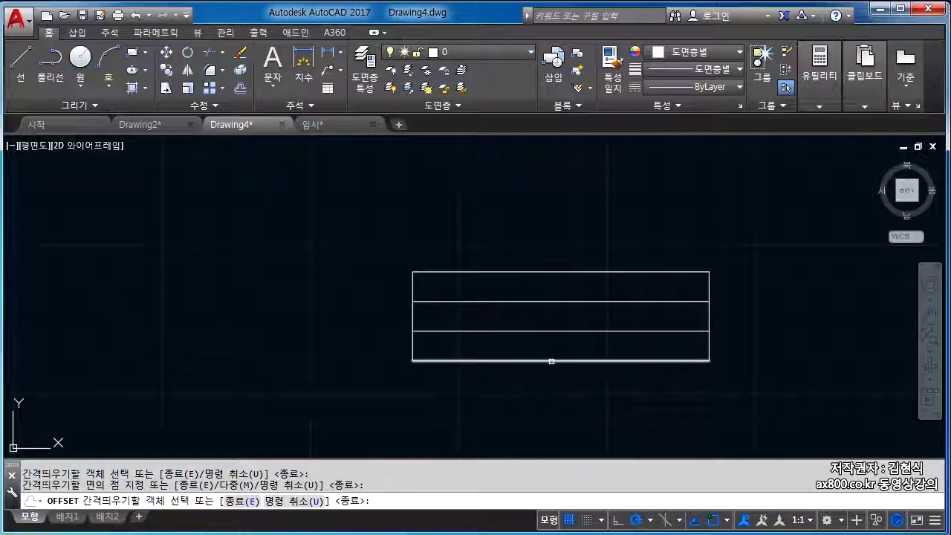
pyautogui.press('Escape')
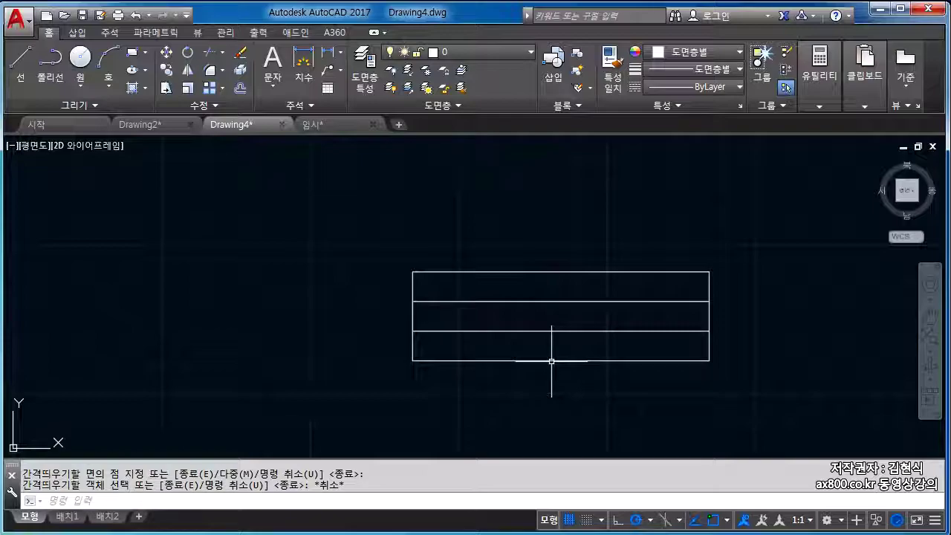
# Offset the rectangle's left edge 25 to the right, and offset the resulting line 25 to the right again
pyautogui.write('o')
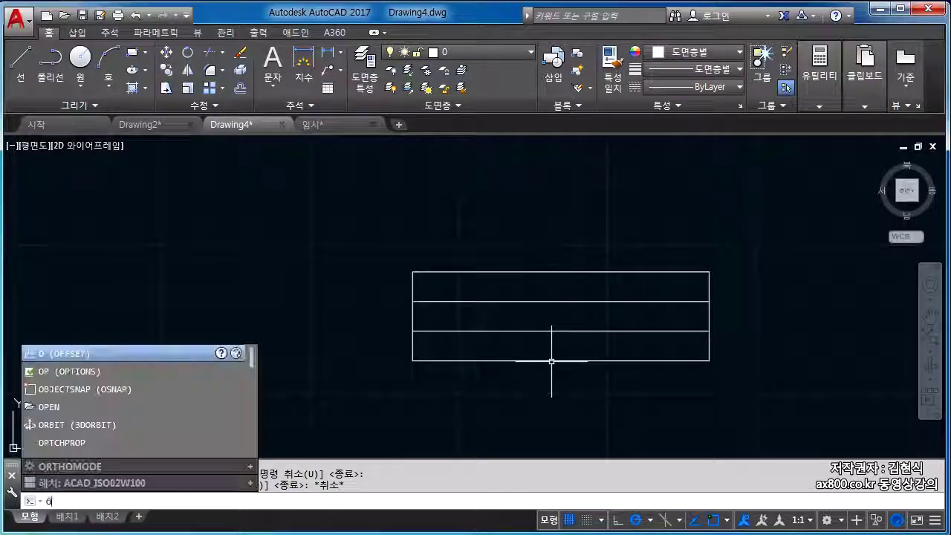
pyautogui.press('Return')
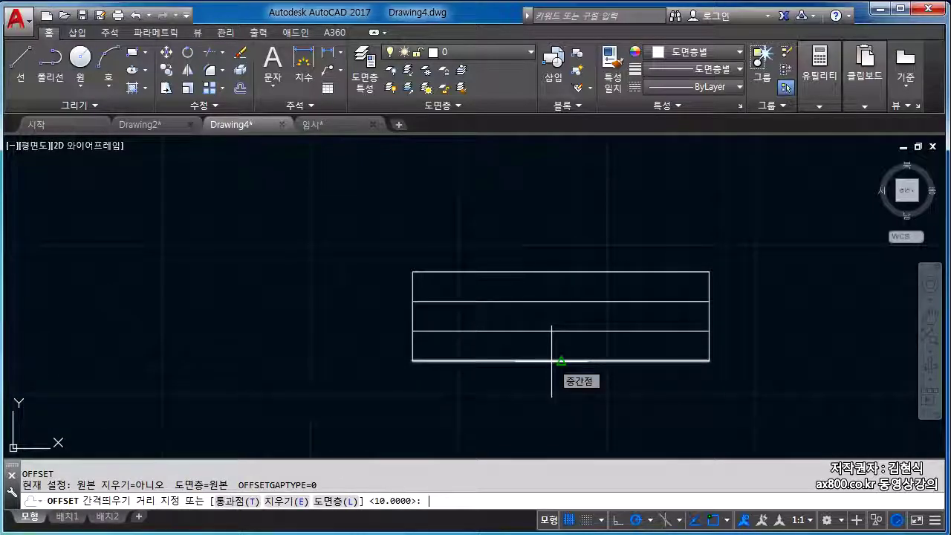
pyautogui.write('25')
pyautogui.press('Return')
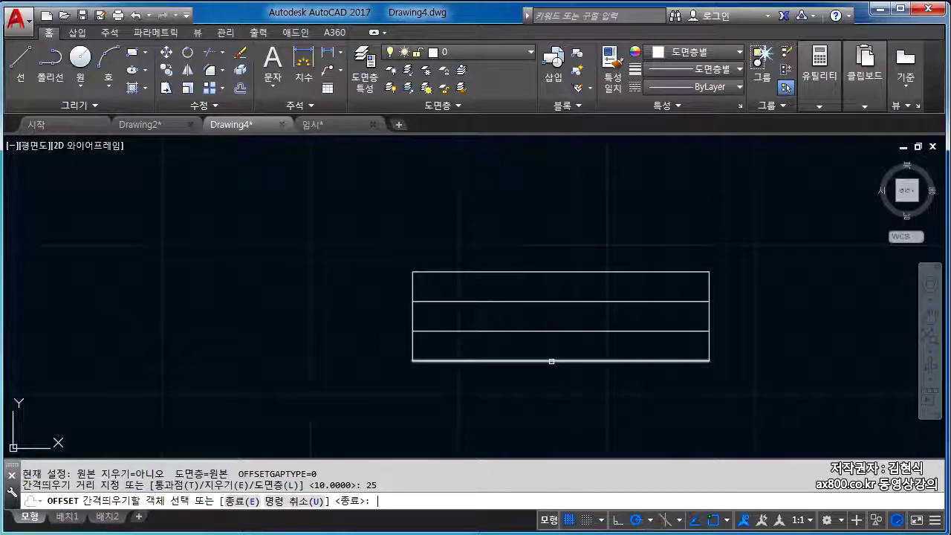
pyautogui.click(413, 279)
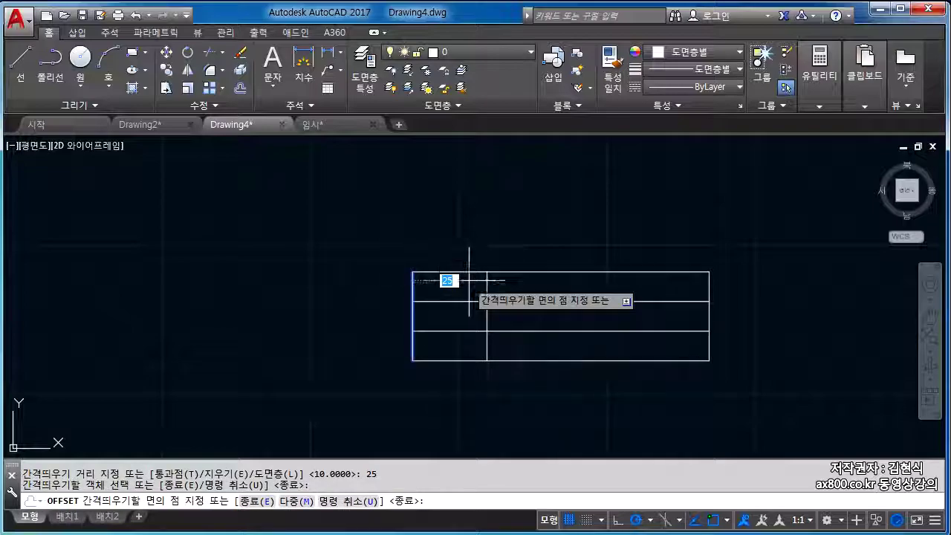
pyautogui.click(499, 281)
pyautogui.click(487, 283)
pyautogui.click(565, 285)
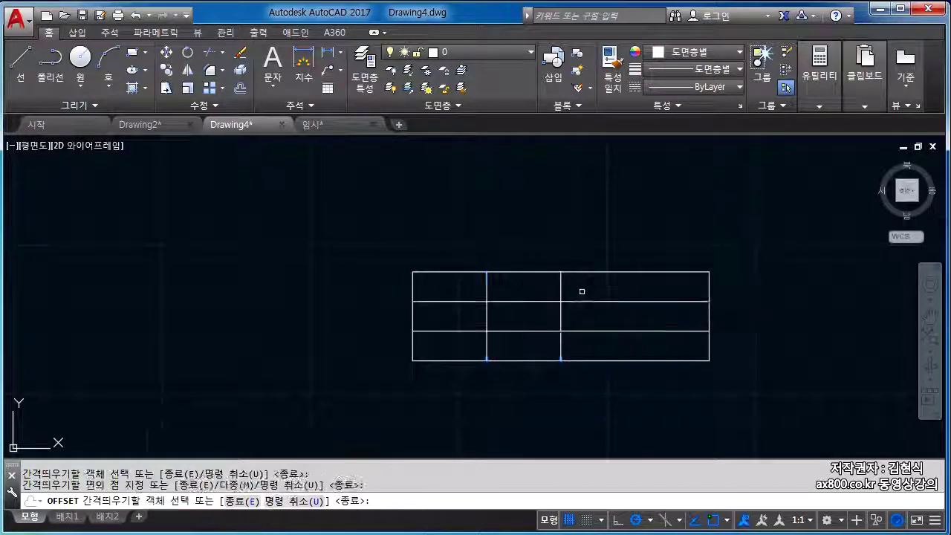
pyautogui.press('Escape')
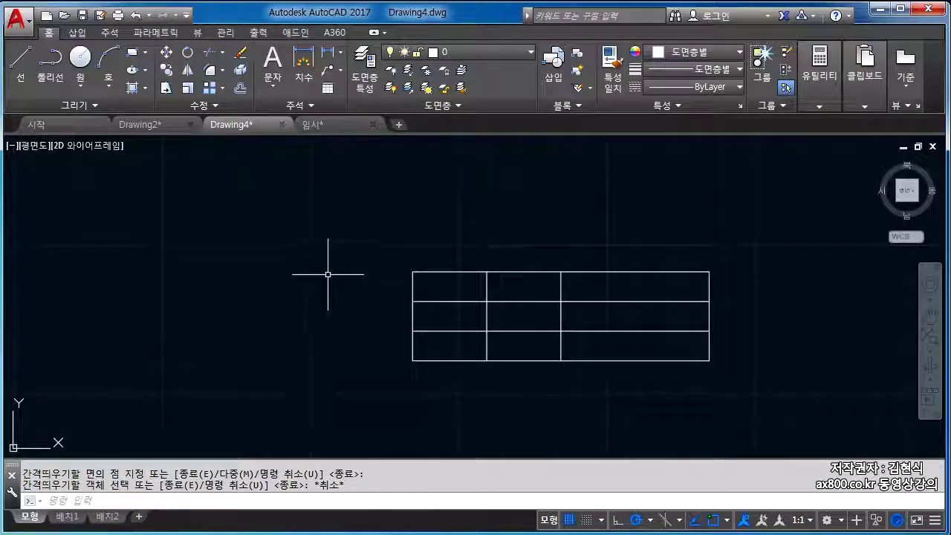
pyautogui.press('Escape')
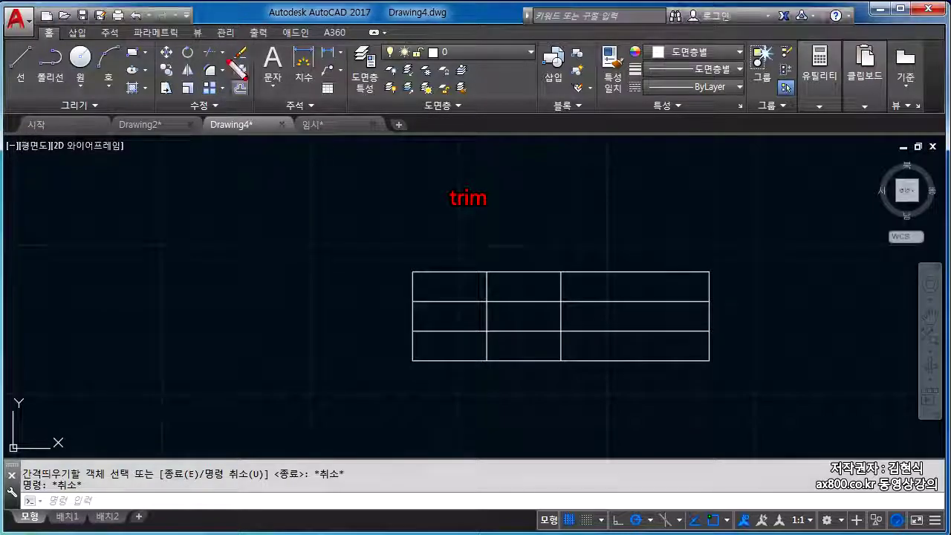
pyautogui.moveTo(228, 53); pyautogui.dragTo(226, 68)
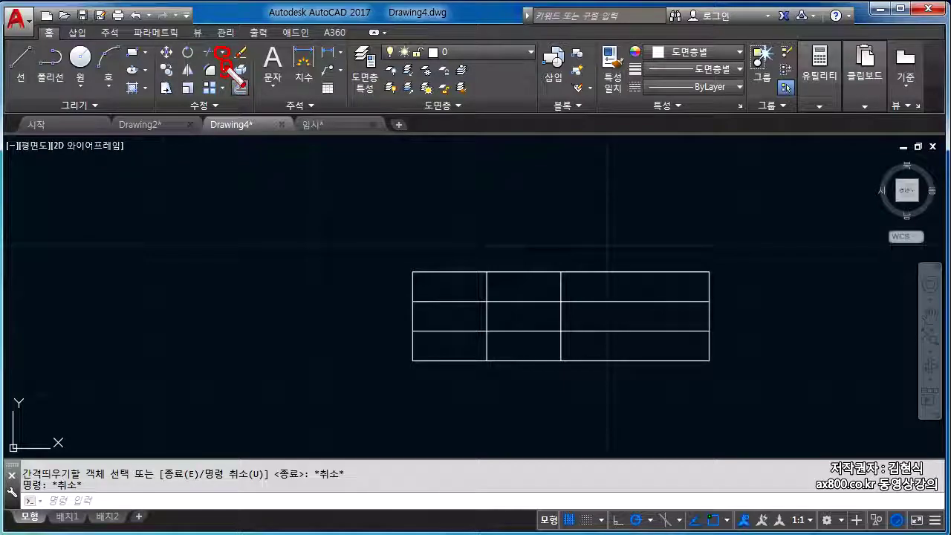
pyautogui.moveTo(149, 44); pyautogui.dragTo(149, 96)
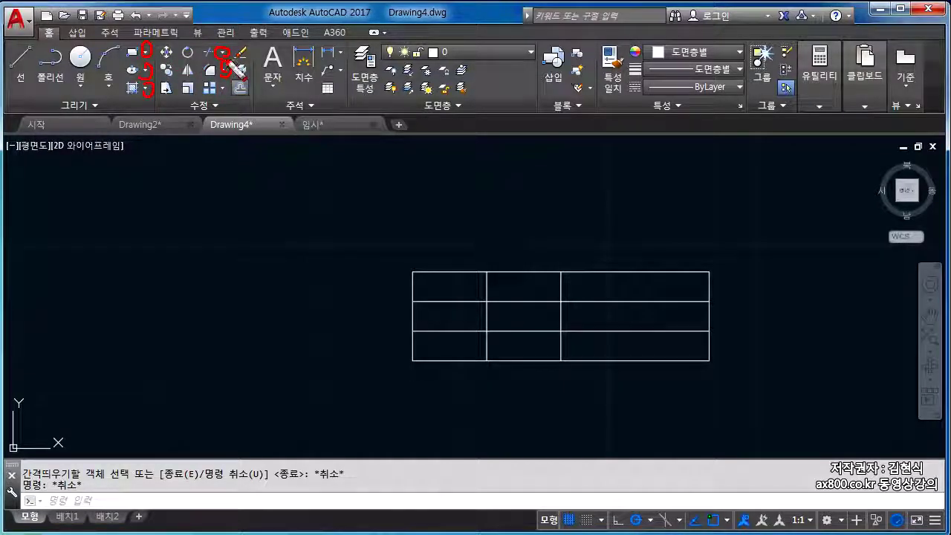
pyautogui.press('Escape')
# Trim away the grid lines in the two lower rows to the right of the second inner vertical line, using all lines as cutting edges
pyautogui.click(224, 57)
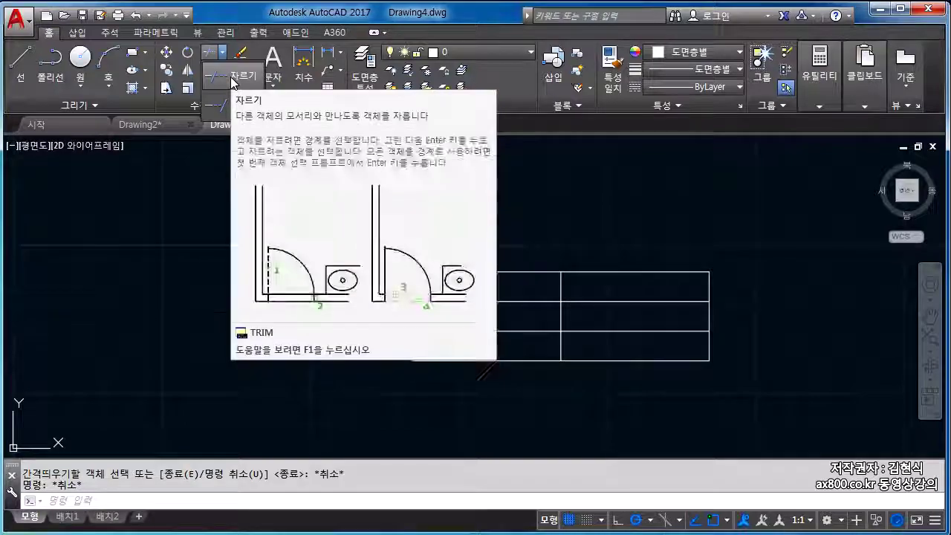
pyautogui.click(233, 77)
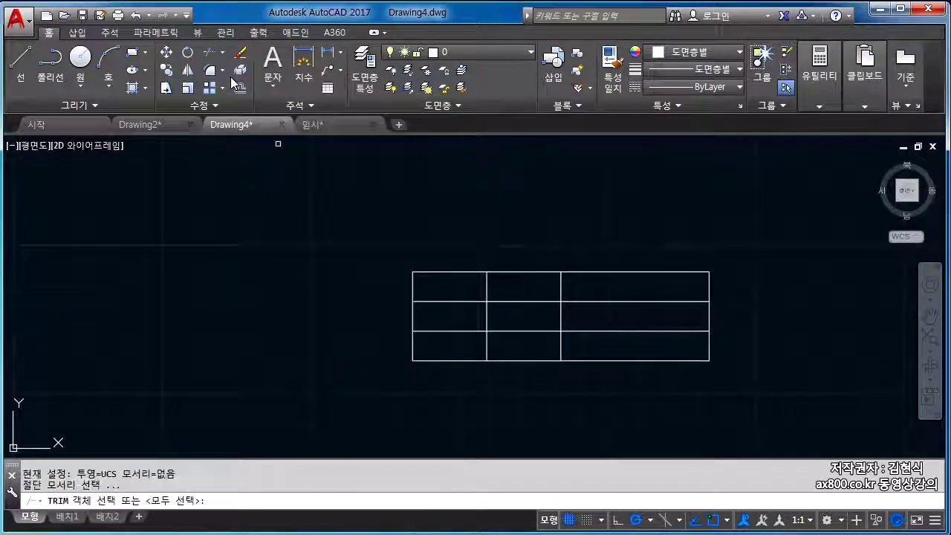
pyautogui.click(777, 421)
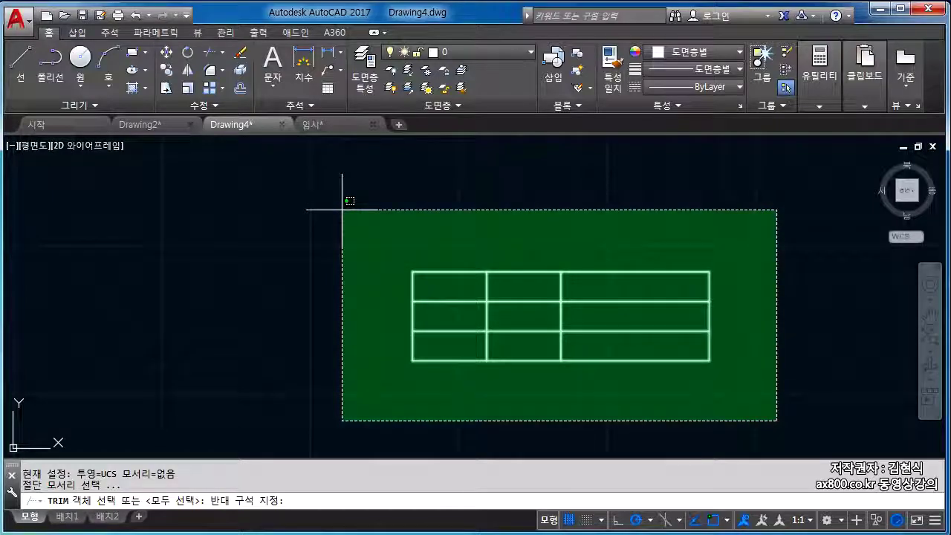
pyautogui.click(343, 210)
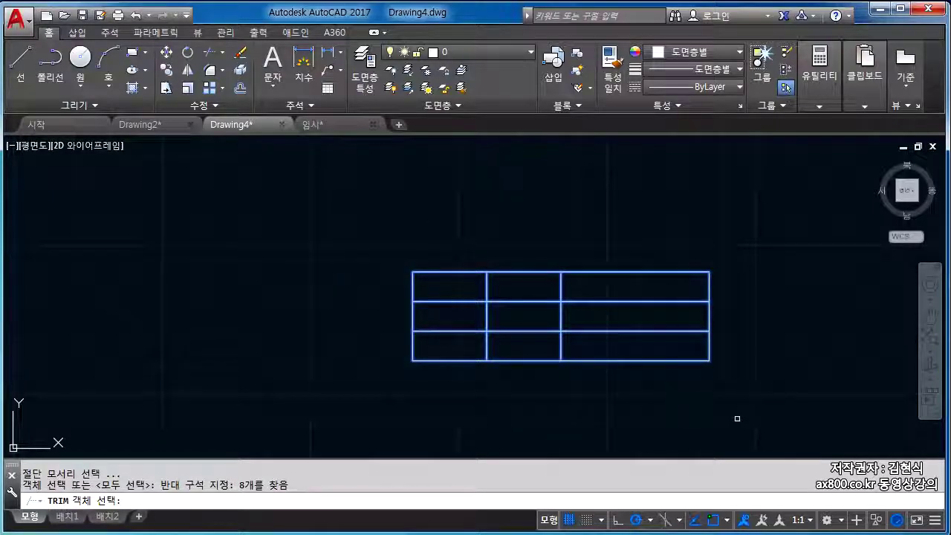
pyautogui.press('Return')
pyautogui.click(767, 426)
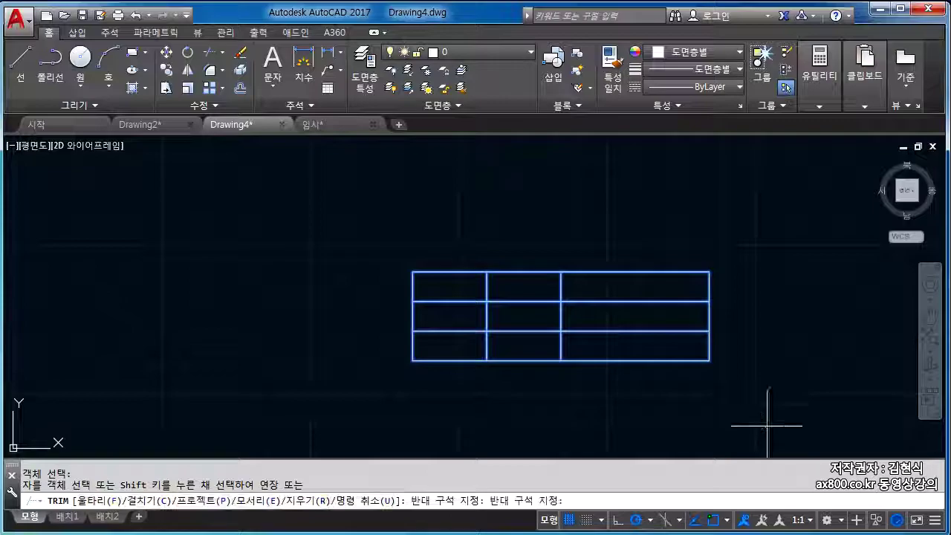
pyautogui.click(580, 313)
pyautogui.press('Escape')
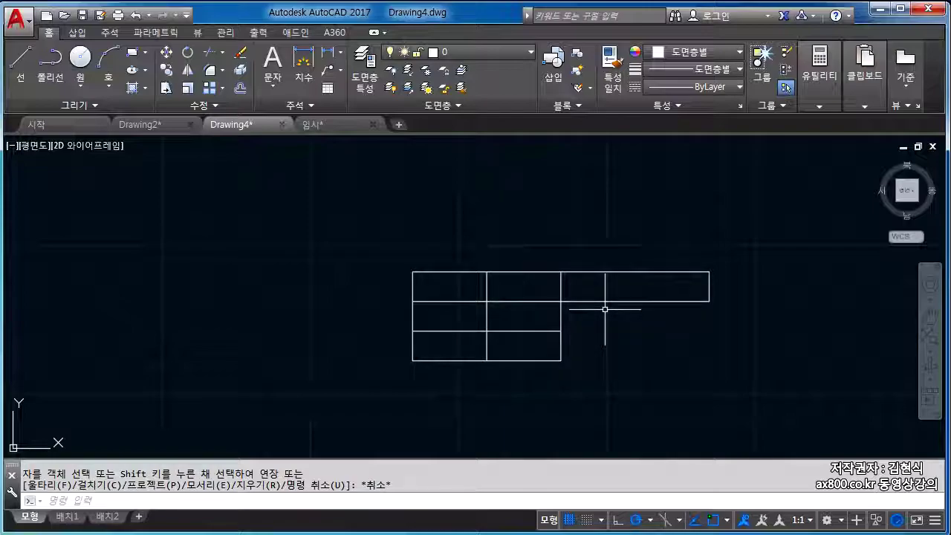
pyautogui.press('Escape')
# Assign all lines of the trimmed table to the 가는실선 layer
pyautogui.scroll(-5, 580, 342)
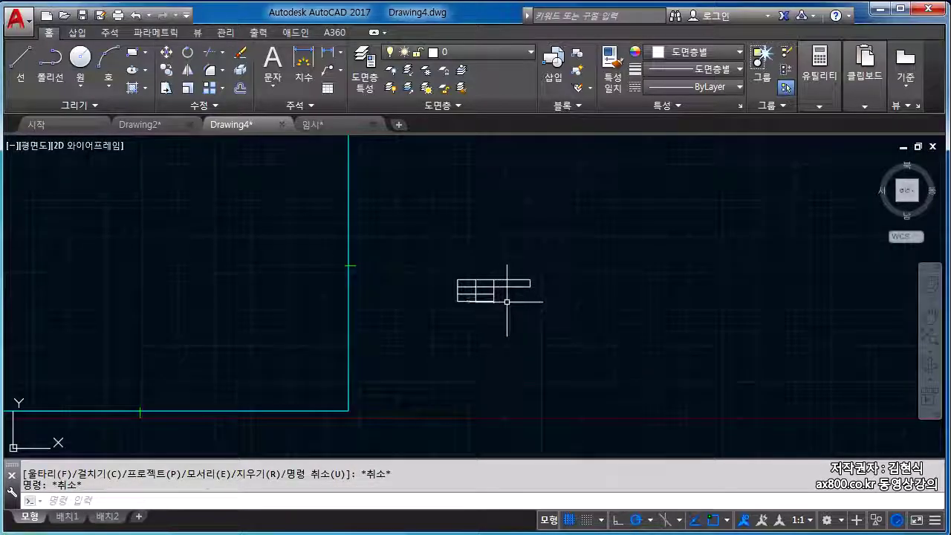
pyautogui.click(416, 248)
pyautogui.click(575, 352)
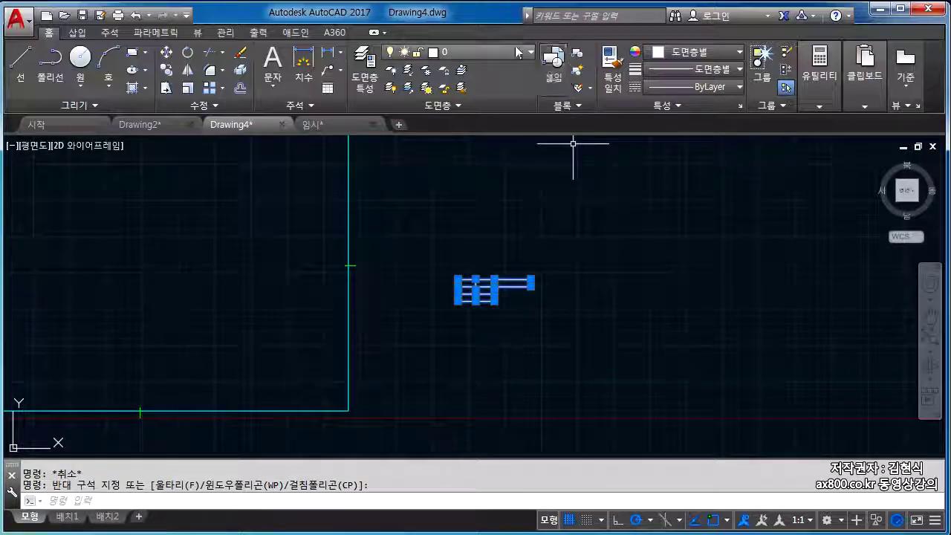
pyautogui.click(484, 50)
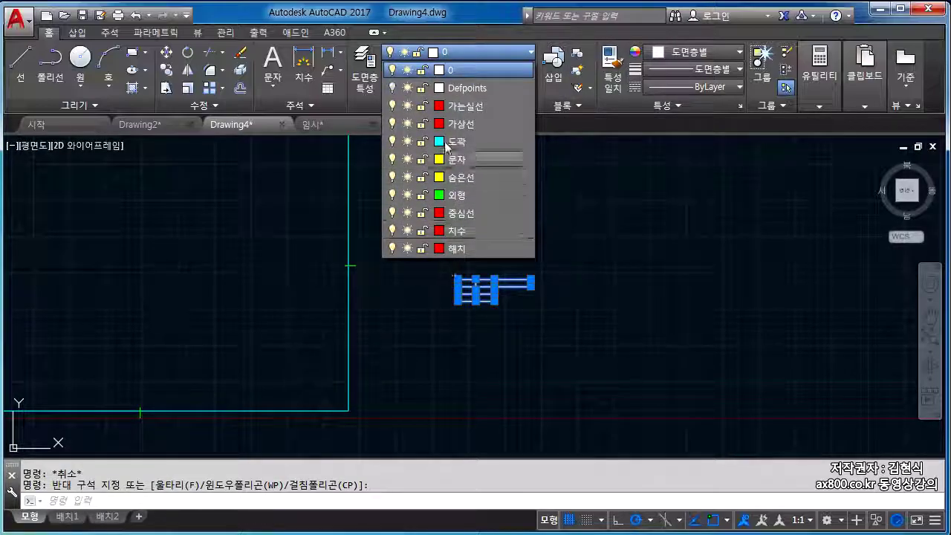
pyautogui.click(453, 107)
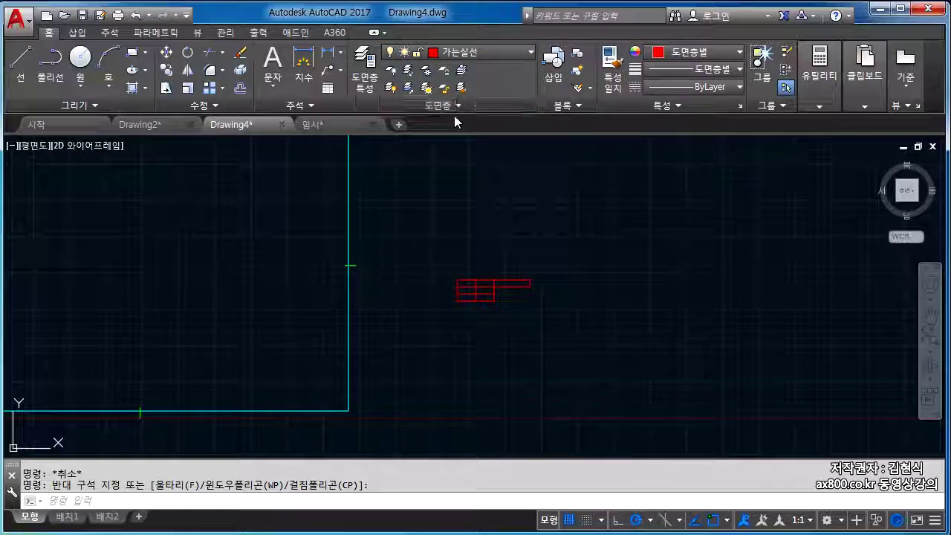
pyautogui.press('Escape')
# Create a multiline text box in the empty area left of the table and enter 수험번호
pyautogui.scroll(4, 500, 304)
pyautogui.scroll(2, 501, 304)
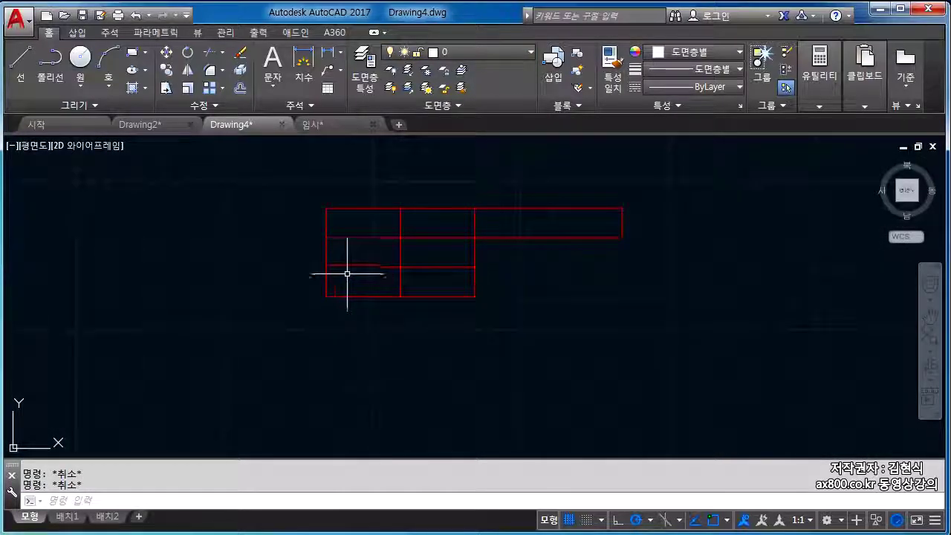
pyautogui.click(275, 63)
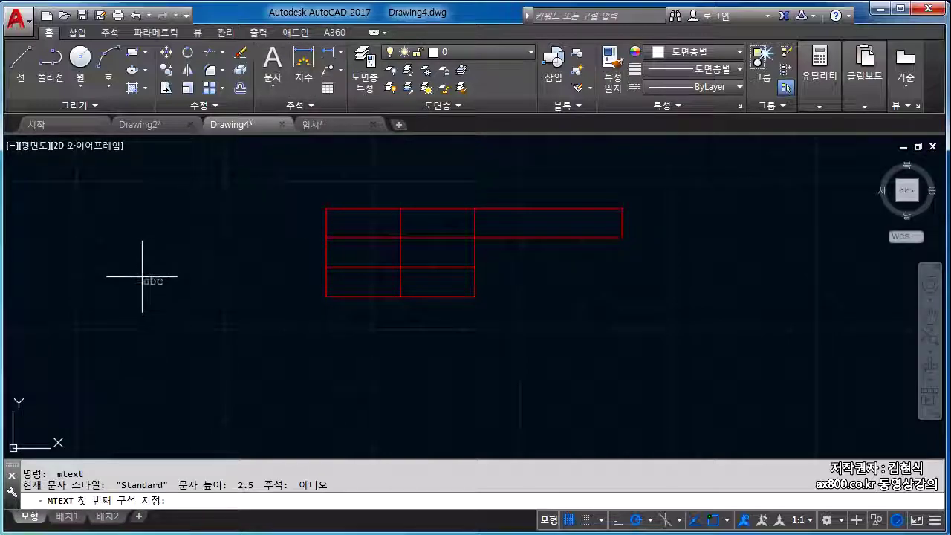
pyautogui.click(80, 285)
pyautogui.click(207, 338)
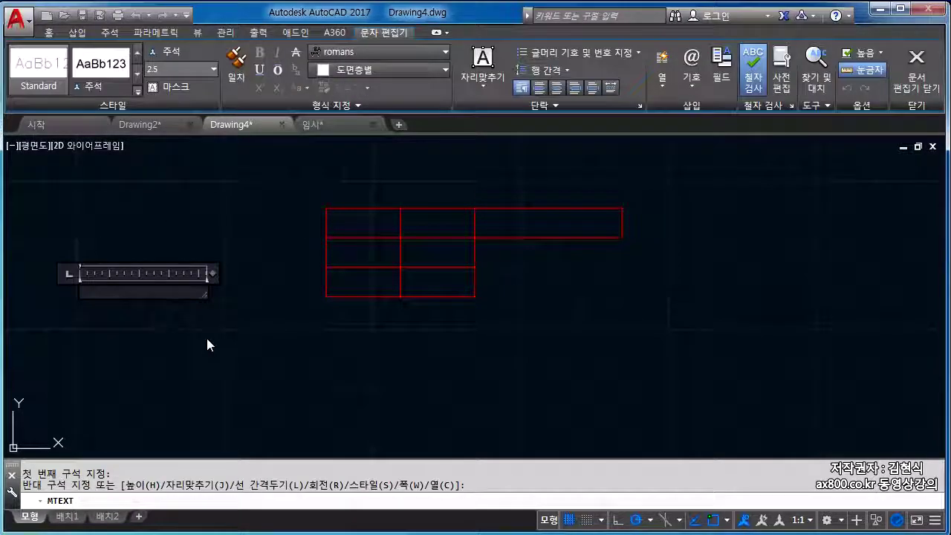
pyautogui.write('tn')
pyautogui.press('BackSpace')
pyautogui.press('BackSpace')
pyautogui.press('Hangul')
pyautogui.write('수험번호')
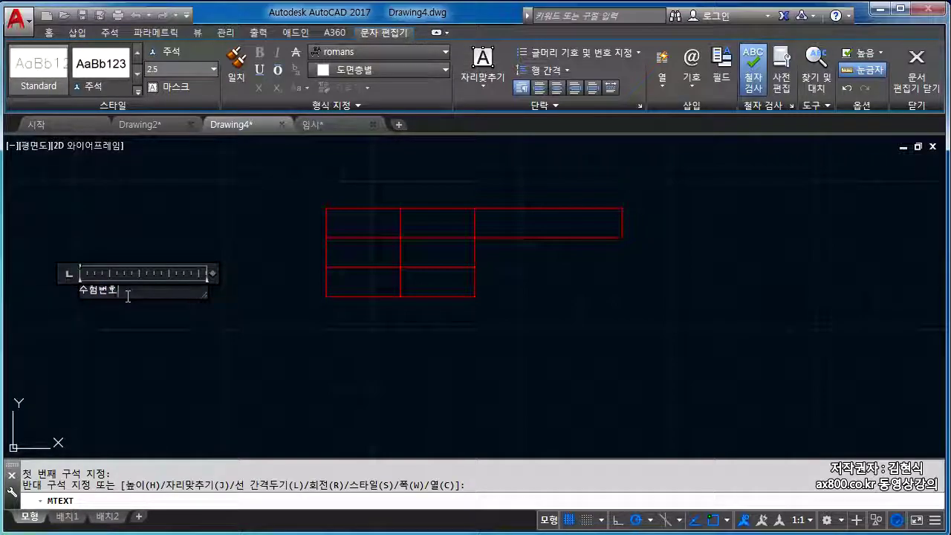
# Set the height of the 수험번호 text to 3.5 and finish the text editing
pyautogui.click(110, 70)
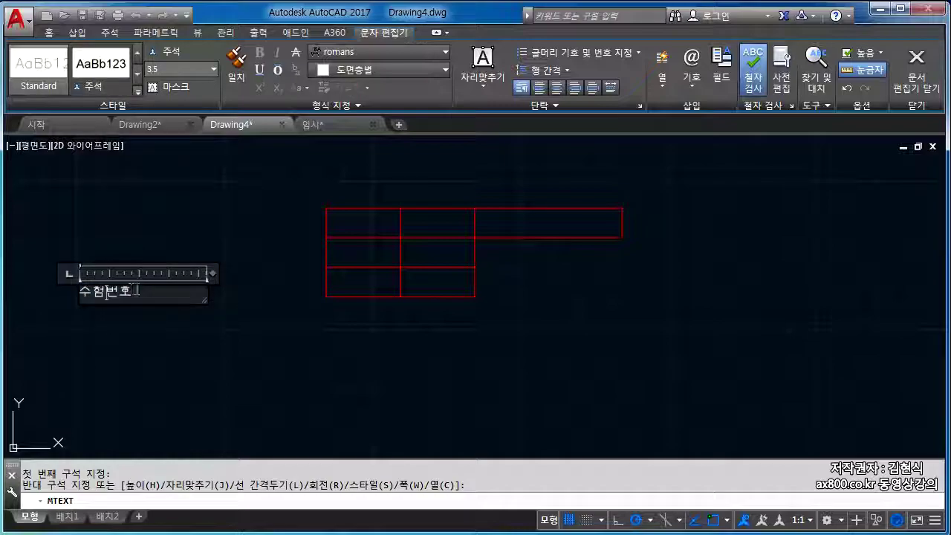
pyautogui.click(170, 71)
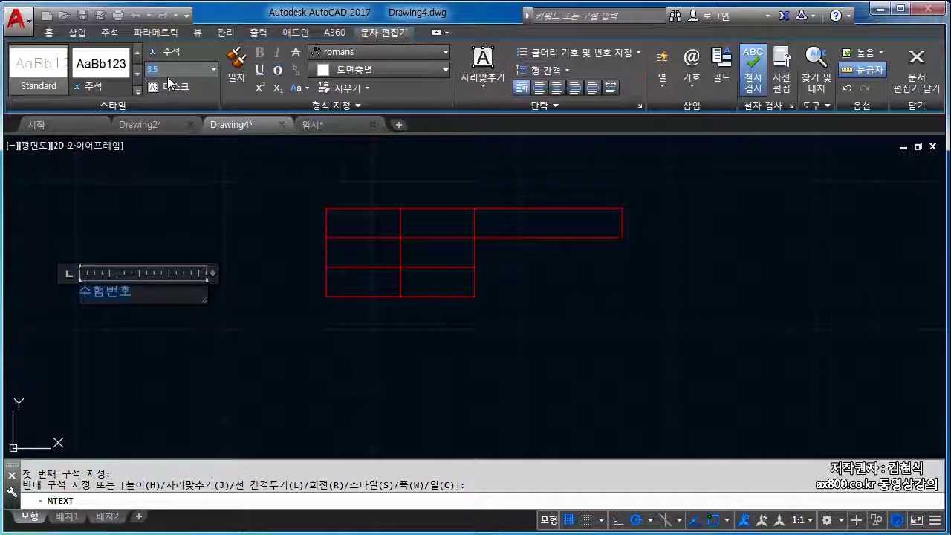
pyautogui.click(917, 87)
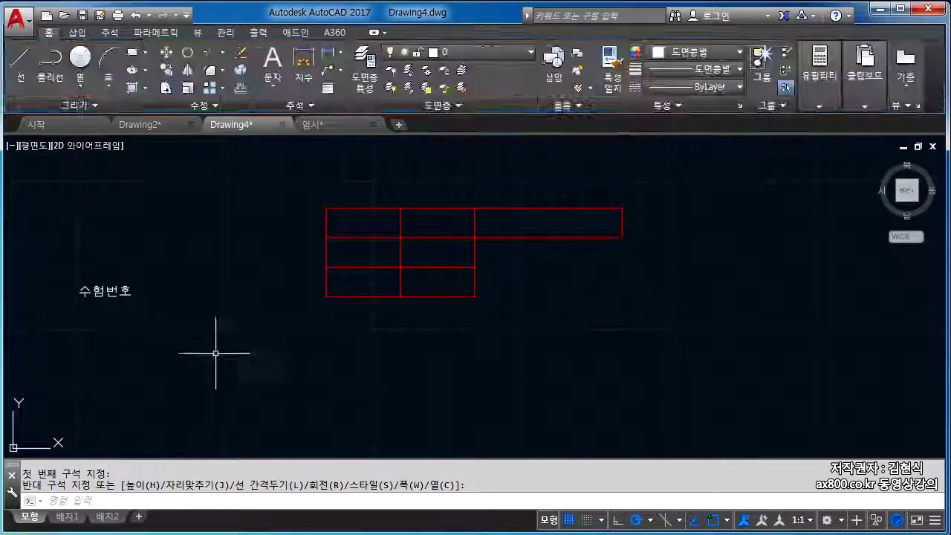
# Assign the 수험번호 text to the 문자 layer
pyautogui.click(193, 344)
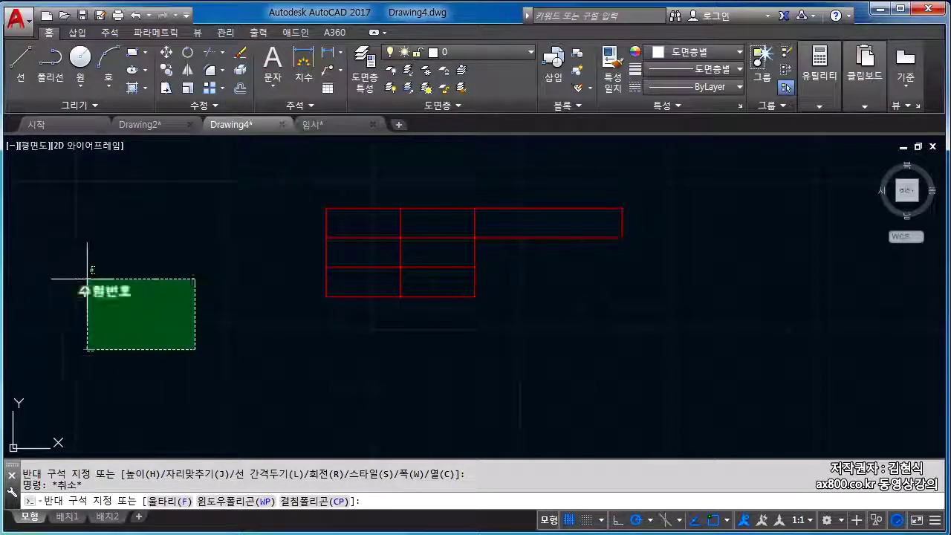
pyautogui.click(97, 281)
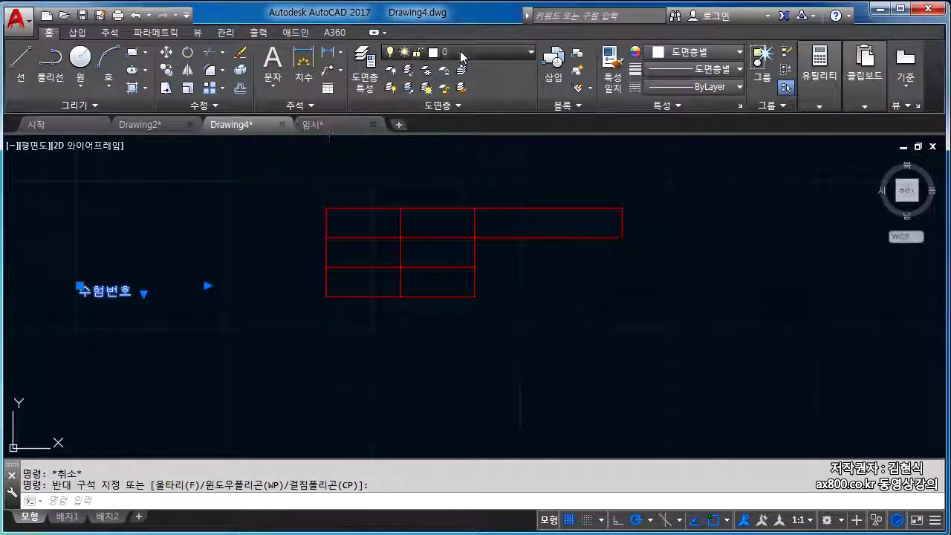
pyautogui.click(448, 57)
pyautogui.click(457, 157)
pyautogui.press('Escape')
pyautogui.press('Escape')
# Move the 수험번호 text from beside the table to the area just below it
pyautogui.click(162, 346)
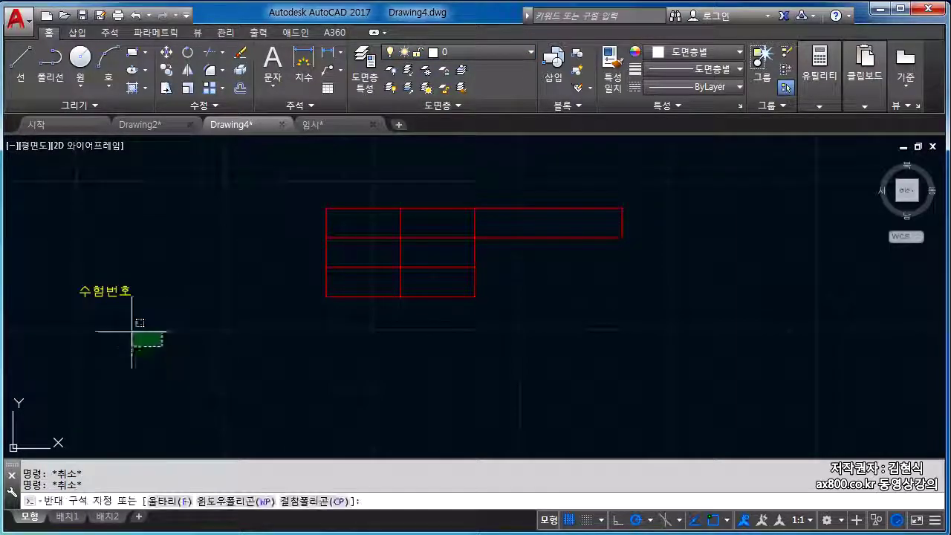
pyautogui.click(88, 272)
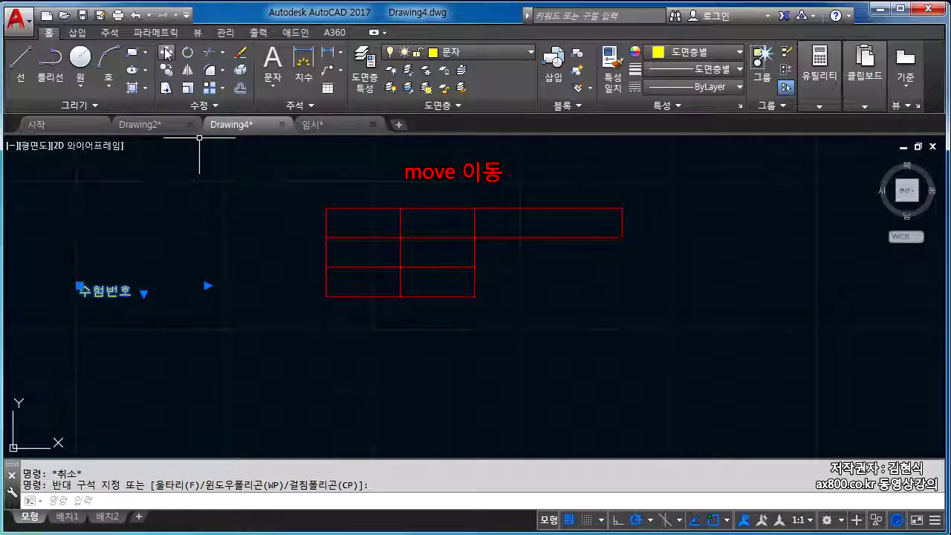
pyautogui.click(167, 54)
pyautogui.click(100, 361)
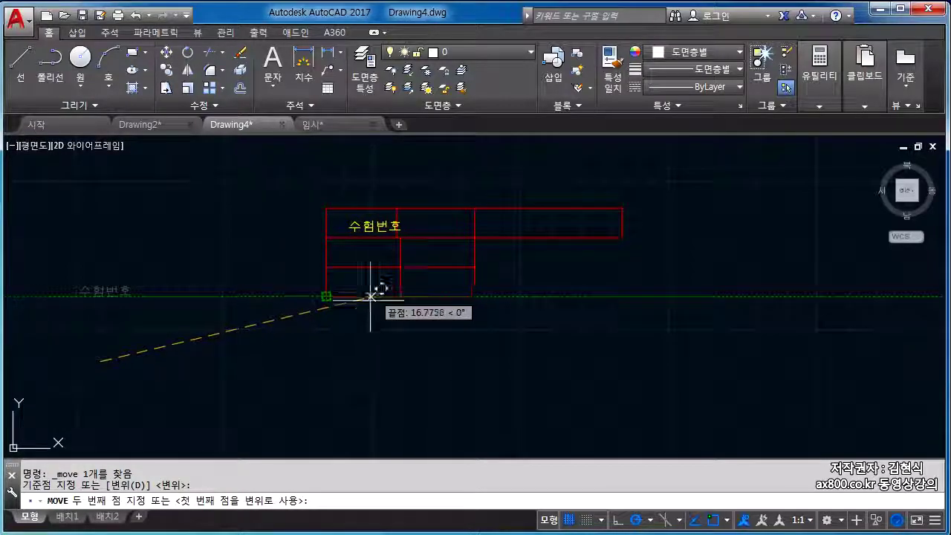
pyautogui.click(392, 400)
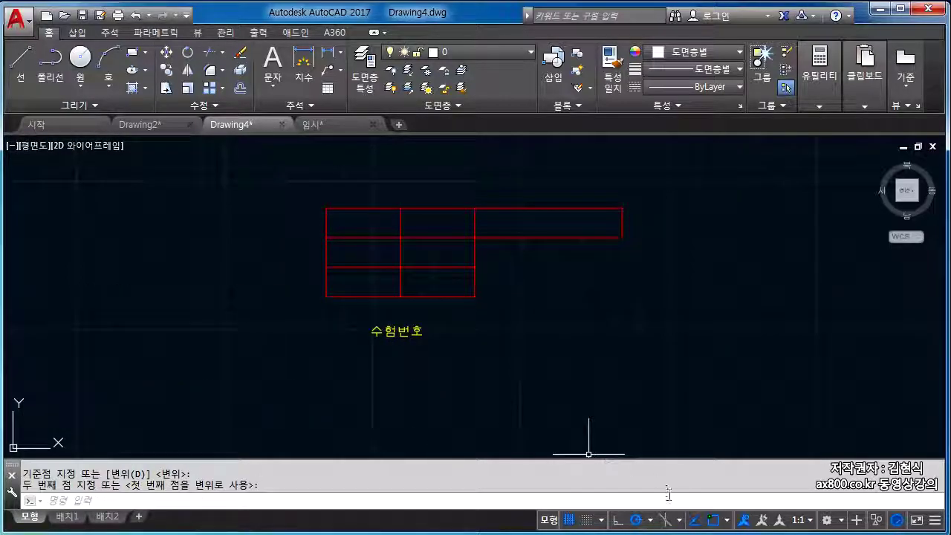
# With object snap switched off, move the 수험번호 text into the table's top-left cell, and switch object snap on again
pyautogui.click(714, 520)
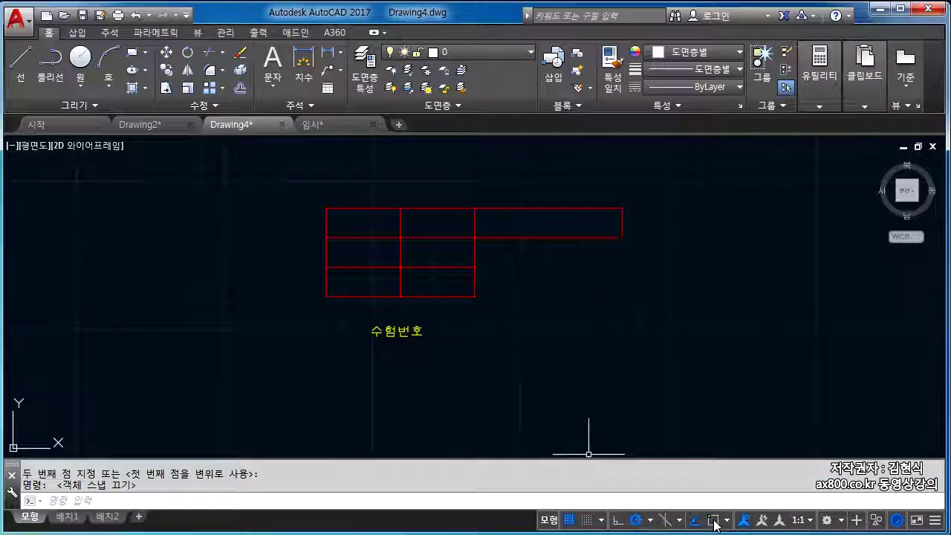
pyautogui.click(467, 361)
pyautogui.click(381, 335)
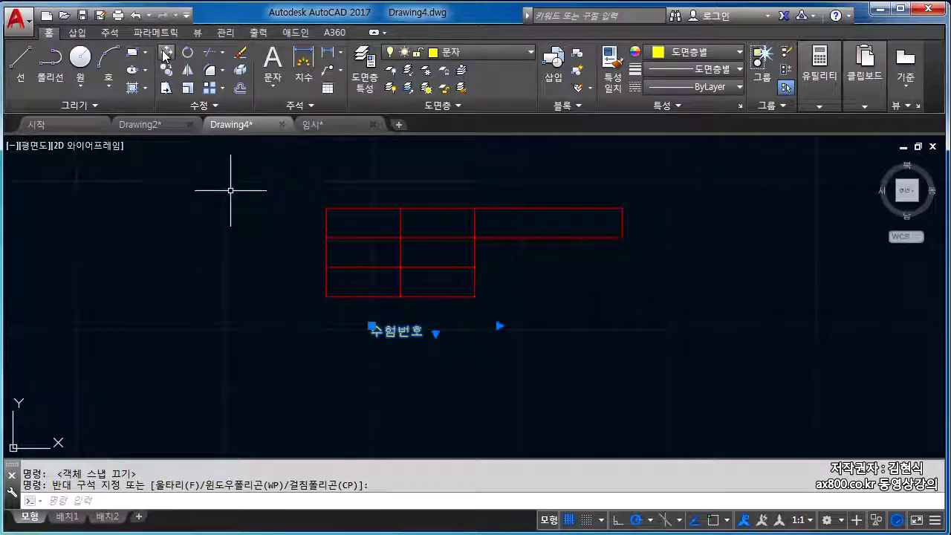
pyautogui.click(165, 54)
pyautogui.click(444, 375)
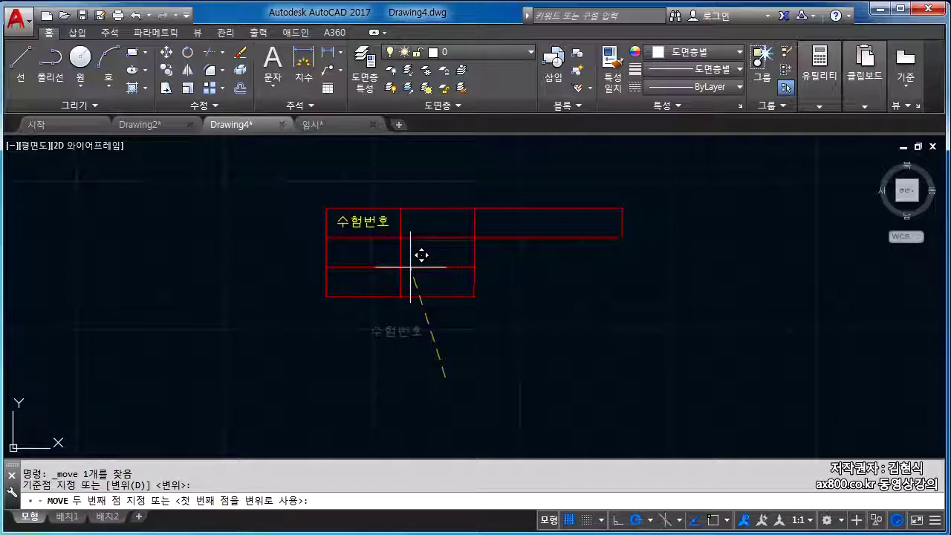
pyautogui.click(411, 266)
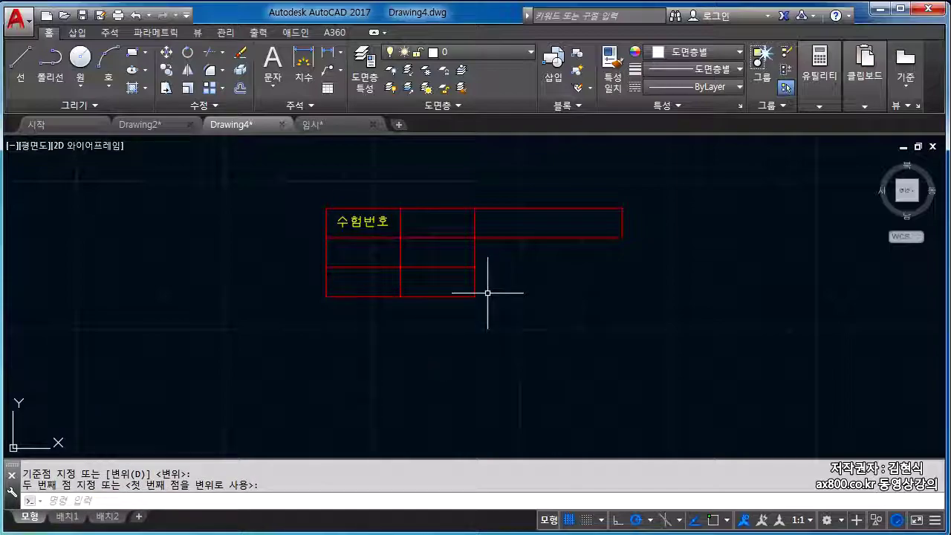
pyautogui.press('Escape')
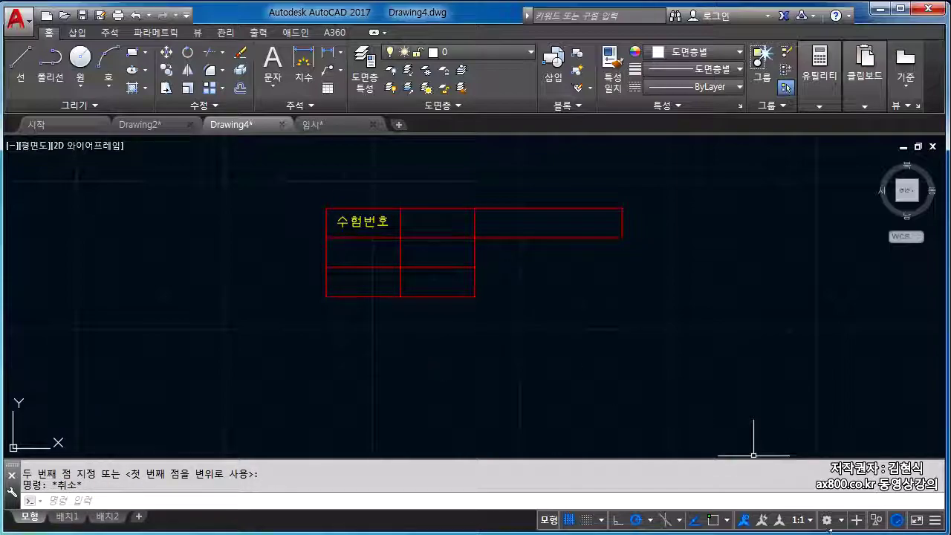
pyautogui.click(714, 520)
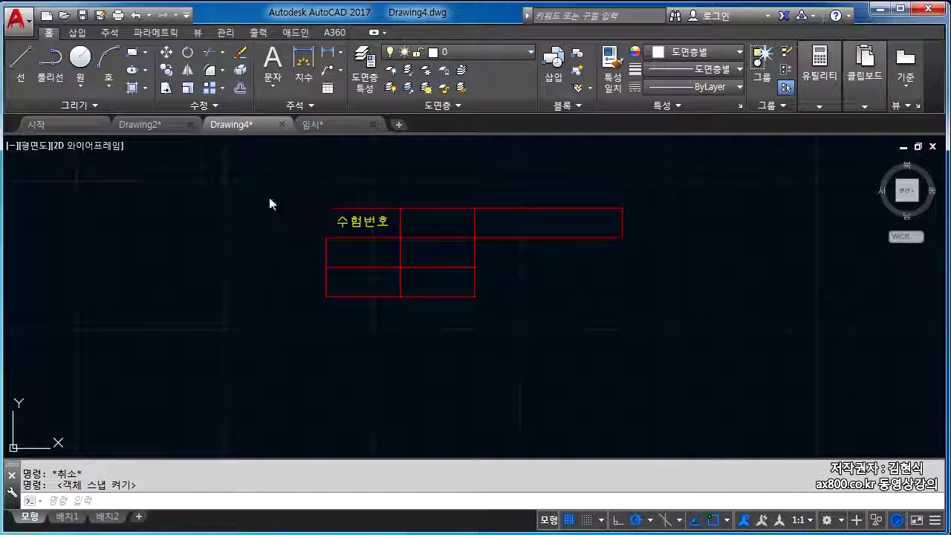
# Draw two connected diagonal lines through the second row's grid intersections, forming a peak at the first inner vertical line, and delete them
pyautogui.click(20, 63)
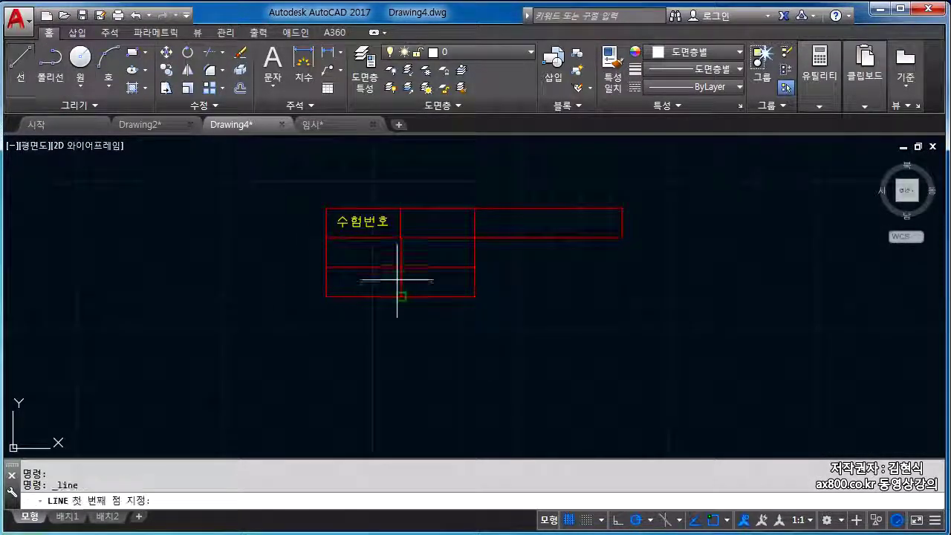
pyautogui.click(327, 267)
pyautogui.click(400, 238)
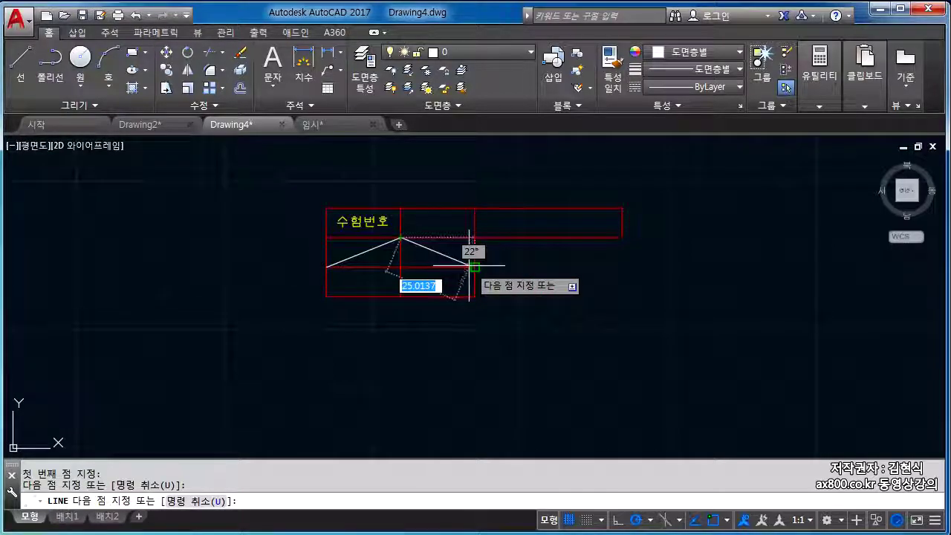
pyautogui.click(475, 267)
pyautogui.press('Escape')
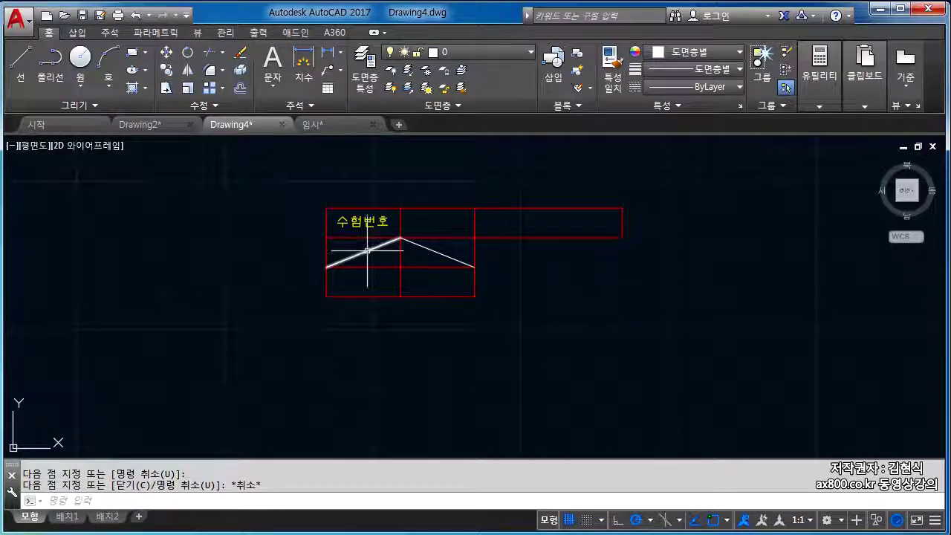
pyautogui.click(376, 247)
pyautogui.click(430, 252)
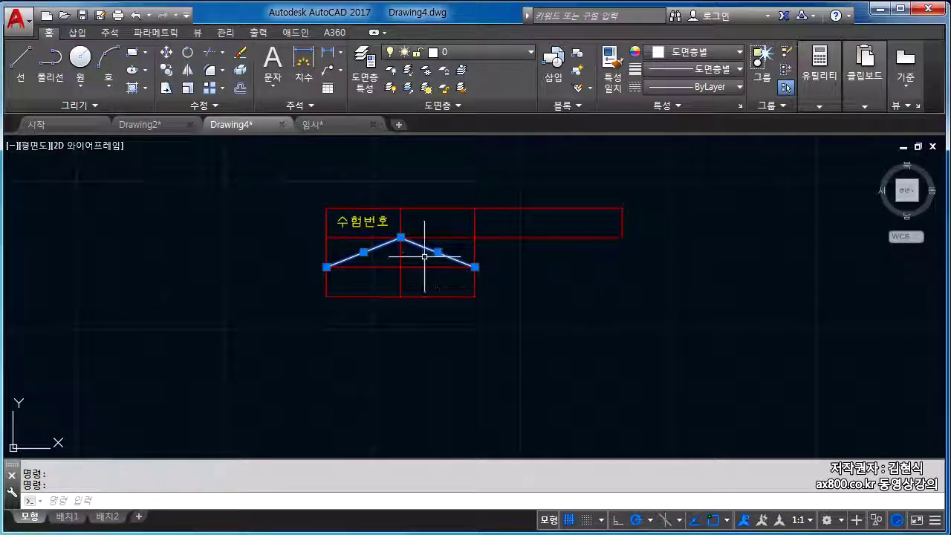
pyautogui.press('Delete')
pyautogui.moveTo(383, 227)
pyautogui.mouseDown()
pyautogui.moveTo(335, 210)
pyautogui.moveTo(349, 253)
pyautogui.mouseUp()
pyautogui.moveTo(437, 178); pyautogui.dragTo(444, 179)
pyautogui.moveTo(431, 172); pyautogui.dragTo(432, 192)
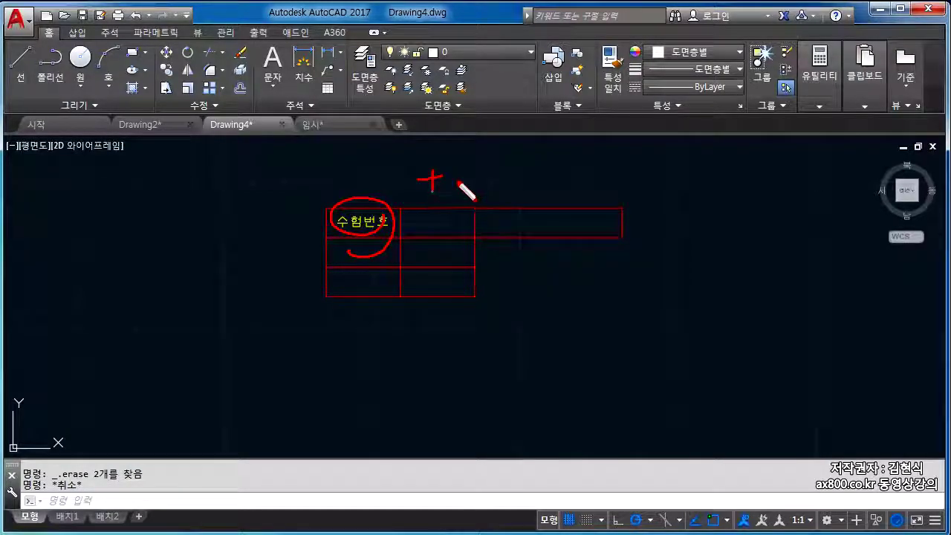
pyautogui.press('Escape')
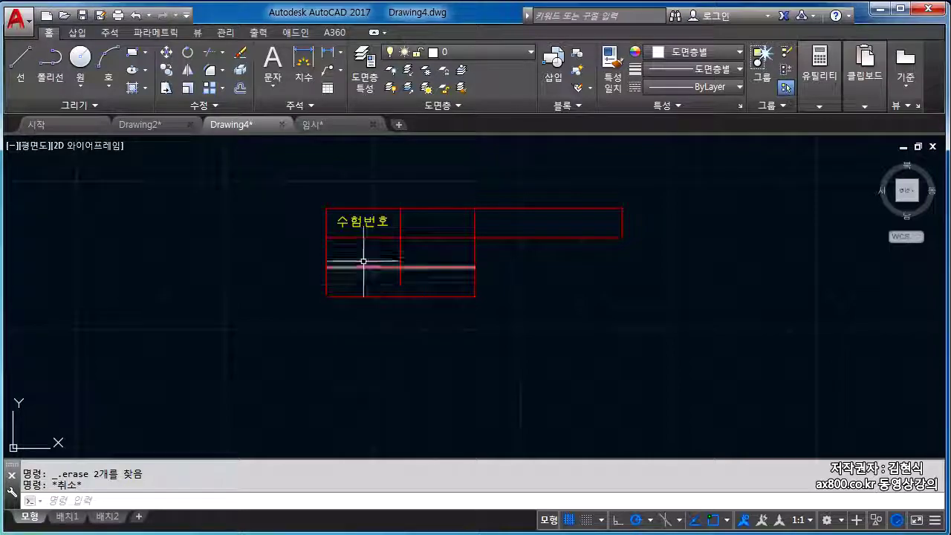
pyautogui.hotkey('ctrl', 'shift', 'c')
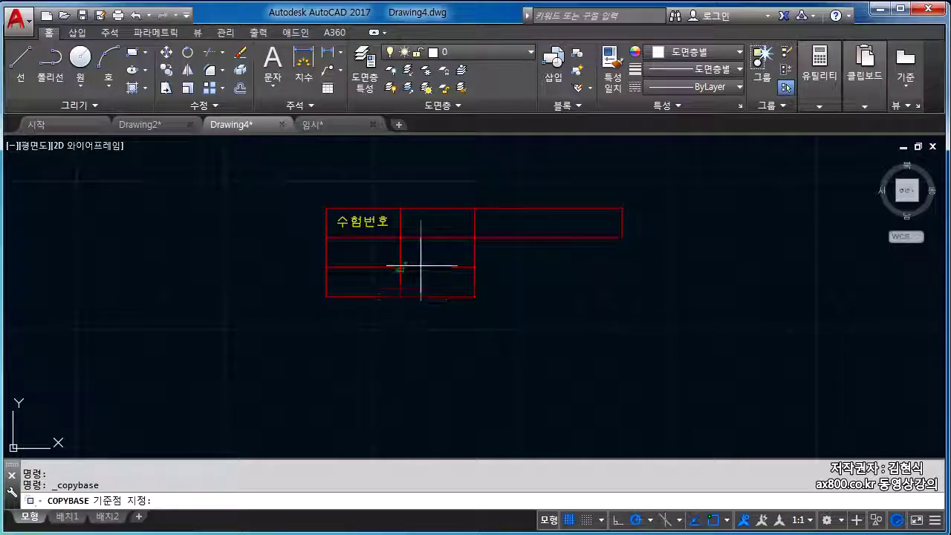
pyautogui.press('Escape')
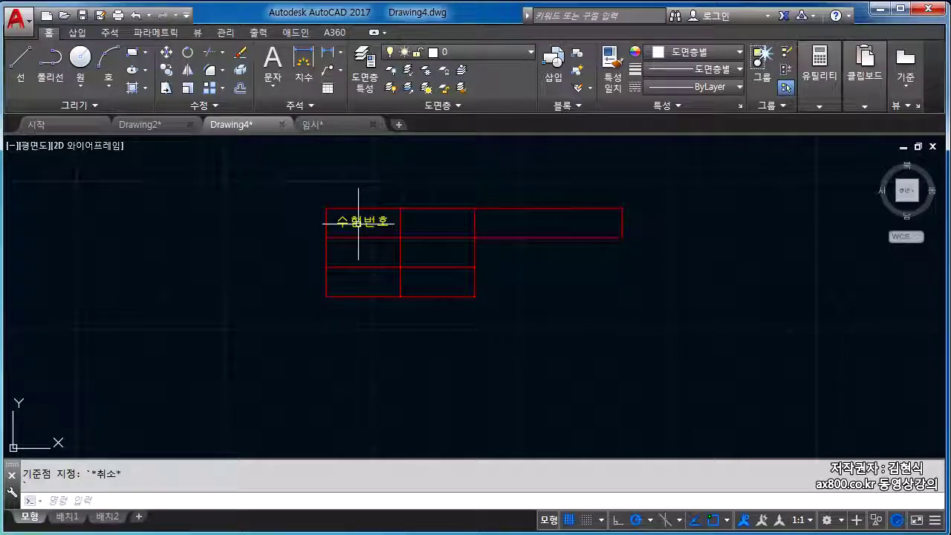
# Copy the 수험번호 text using its cell's upper-right corner as base point, and paste it into the first column's second and third rows
pyautogui.click(359, 221)
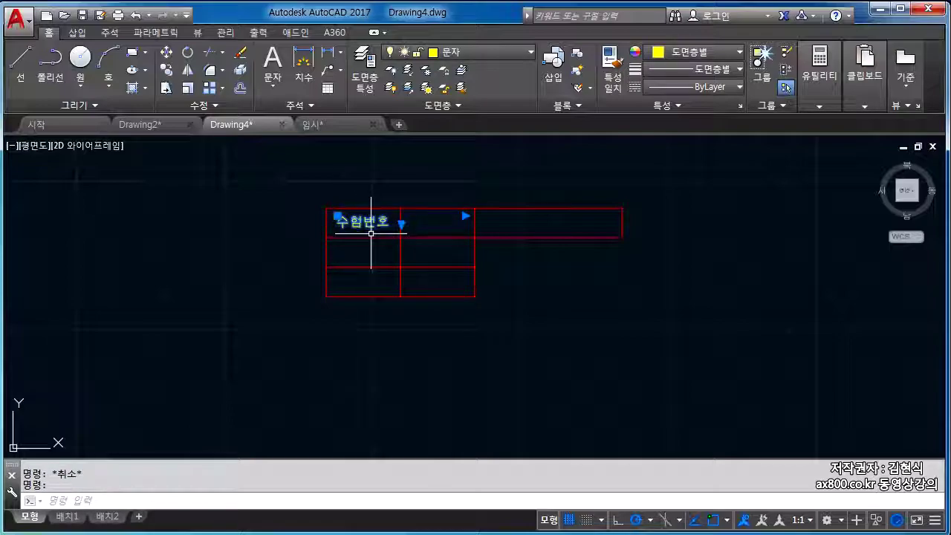
pyautogui.hotkey('ctrl', 'shift', 'c')
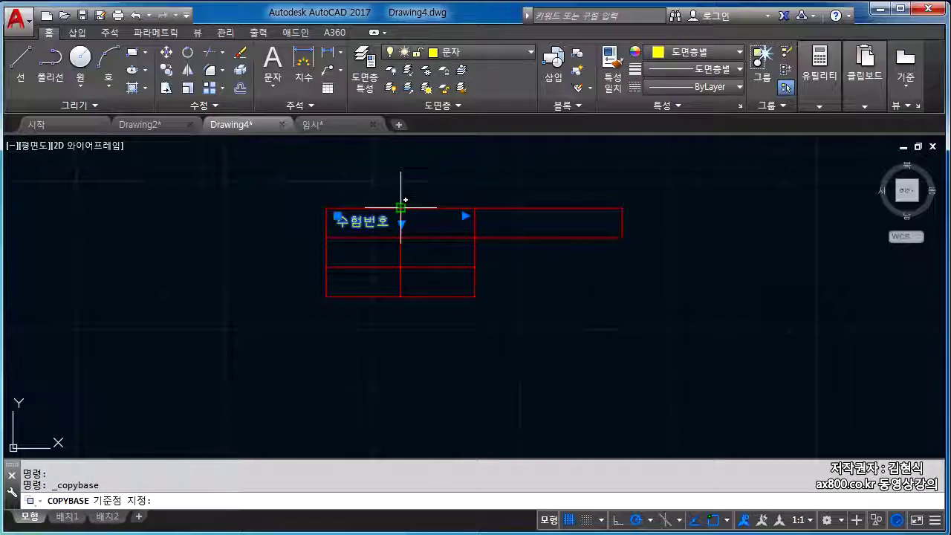
pyautogui.click(400, 209)
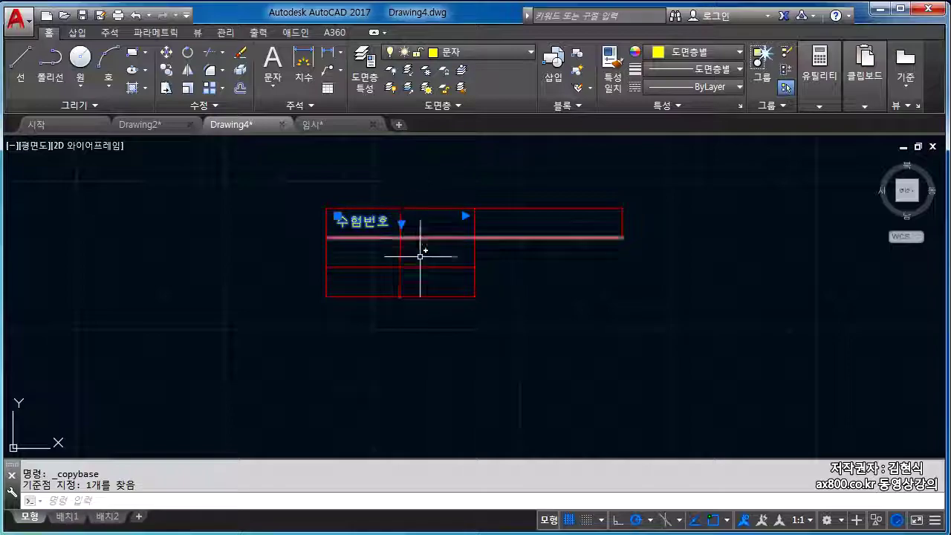
pyautogui.hotkey('ctrl', 'v')
pyautogui.click(401, 238)
pyautogui.hotkey('ctrl', 'v')
pyautogui.click(401, 267)
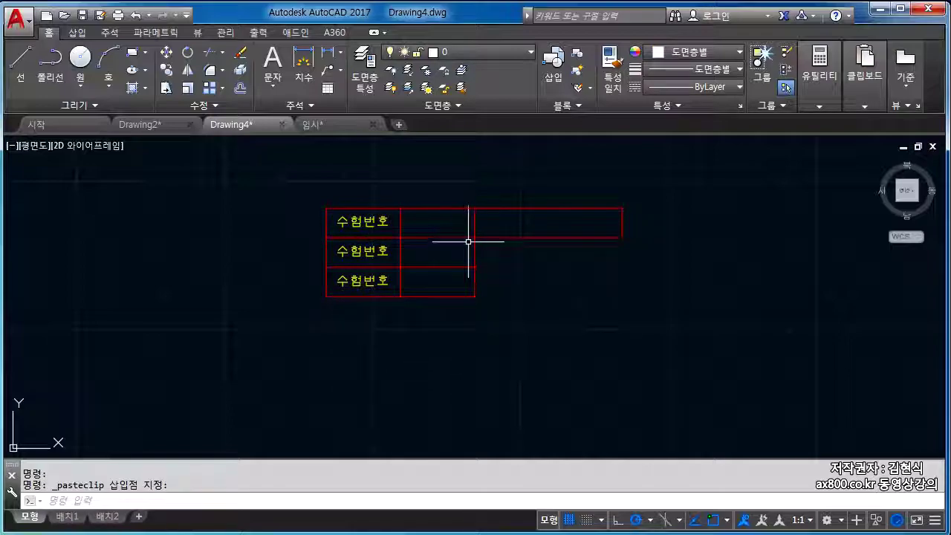
# Paste the copied 수험번호 text into all three second-column cells and against the right end of the wide top-row cell
pyautogui.hotkey('ctrl', 'v')
pyautogui.click(474, 208)
pyautogui.hotkey('ctrl', 'v')
pyautogui.click(475, 238)
pyautogui.click(475, 268)
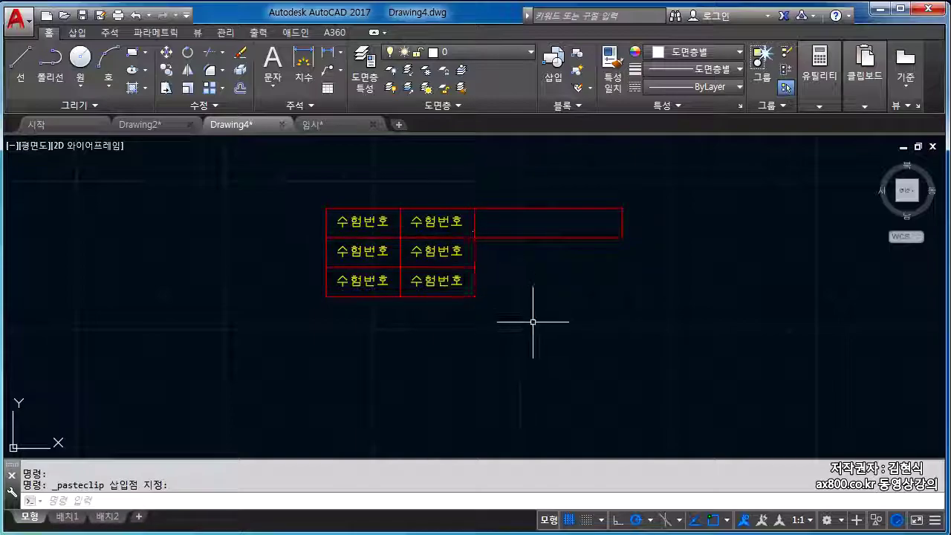
pyautogui.hotkey('ctrl', 'v')
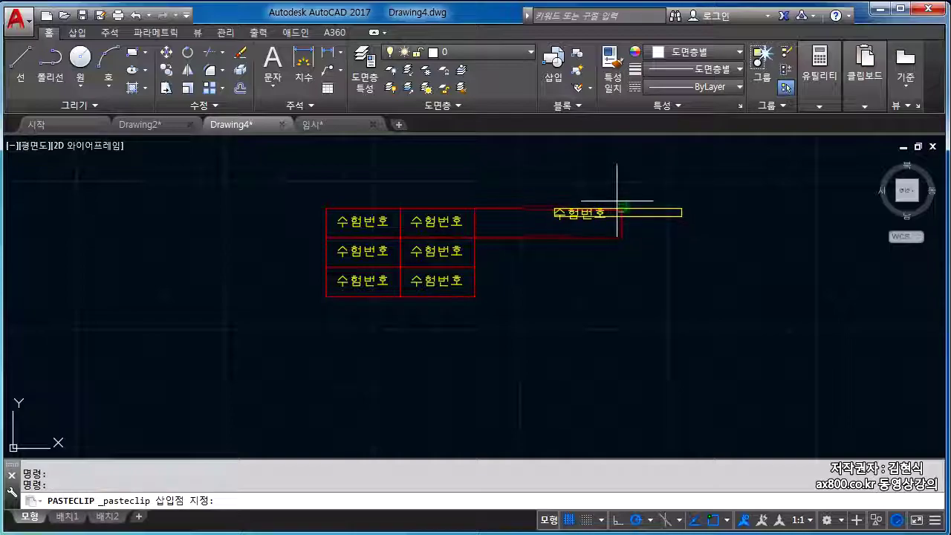
pyautogui.click(617, 208)
pyautogui.press('Escape')
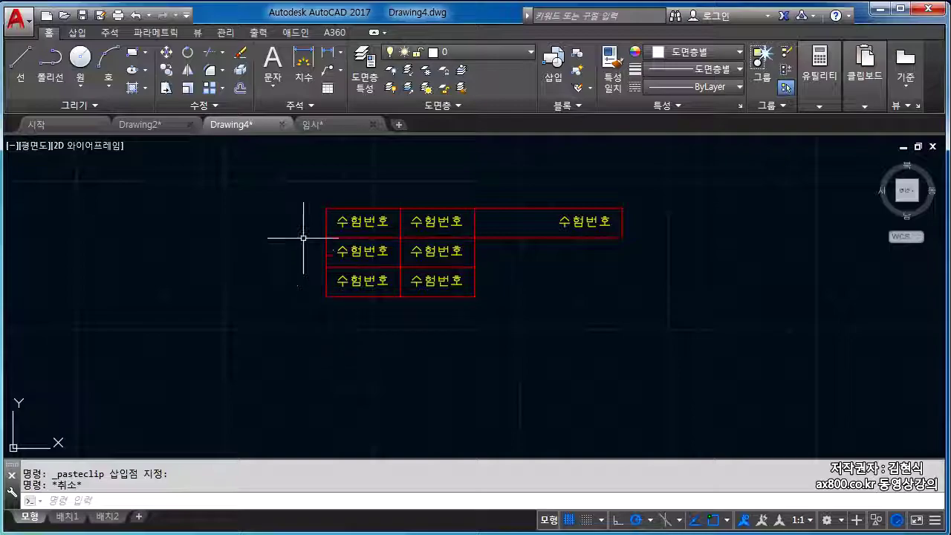
# Copy the top-left 수험번호 text again with its cell's upper-right corner as base point, and try out pasting it at the grid corners
pyautogui.click(355, 223)
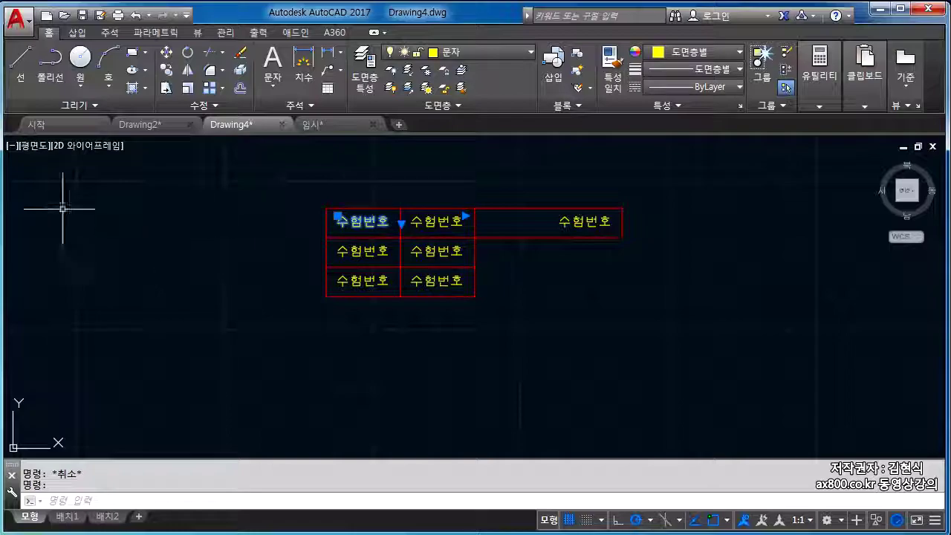
pyautogui.rightClick(89, 211)
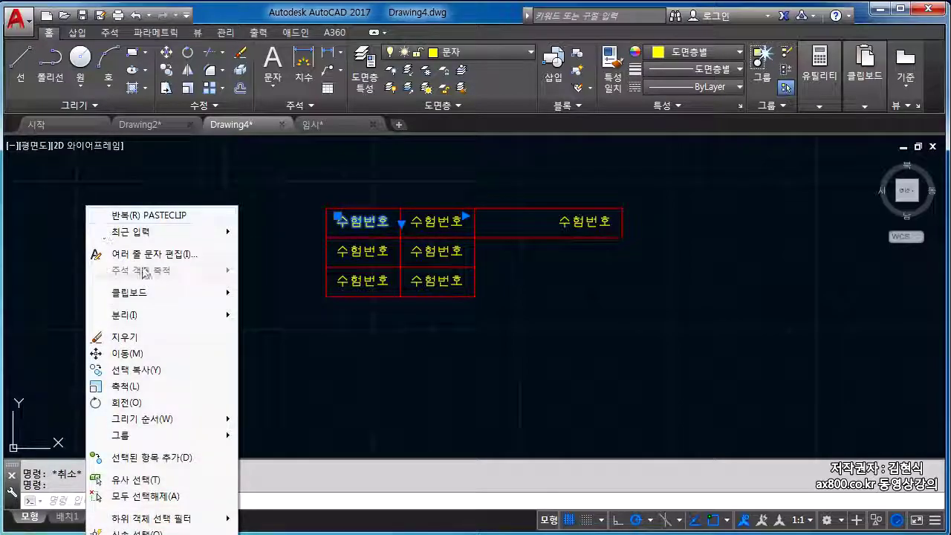
pyautogui.moveTo(142, 293)
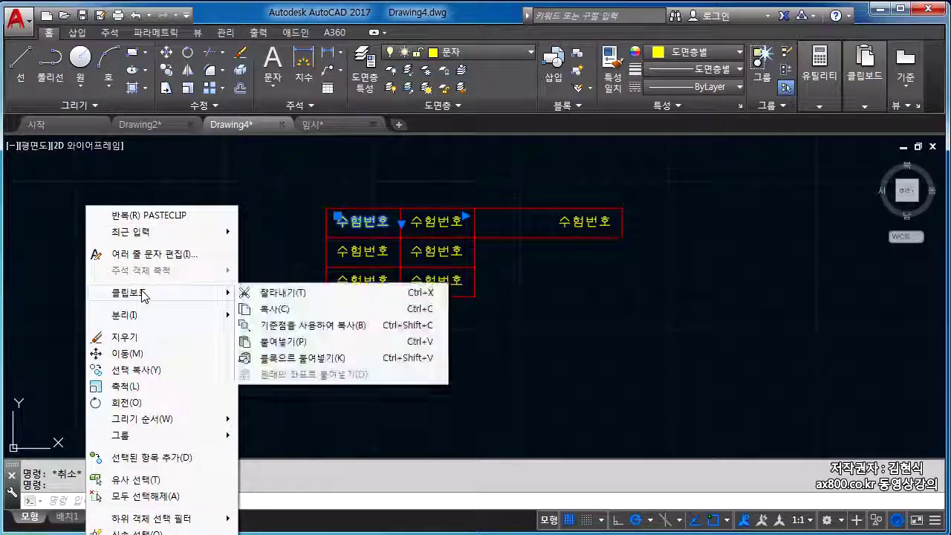
pyautogui.click(290, 326)
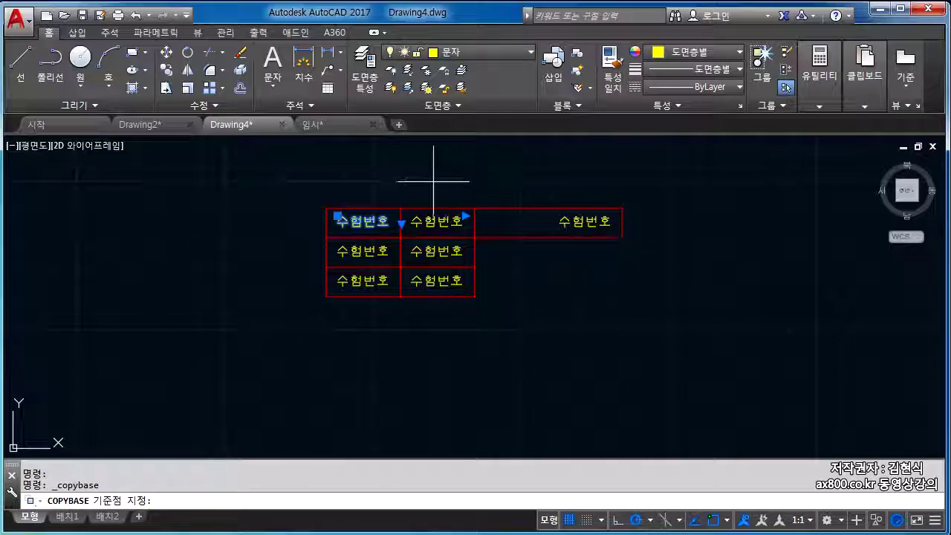
pyautogui.click(401, 207)
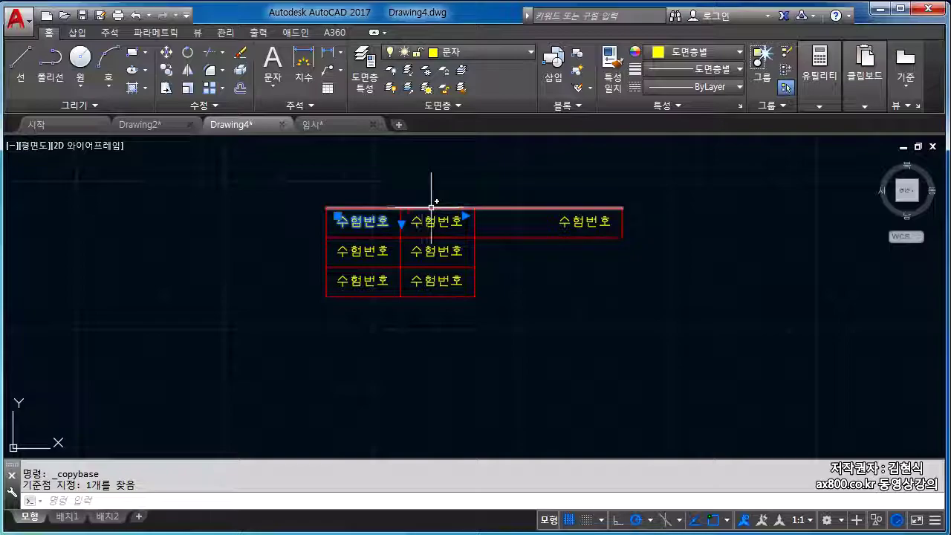
pyautogui.hotkey('ctrl', 'v')
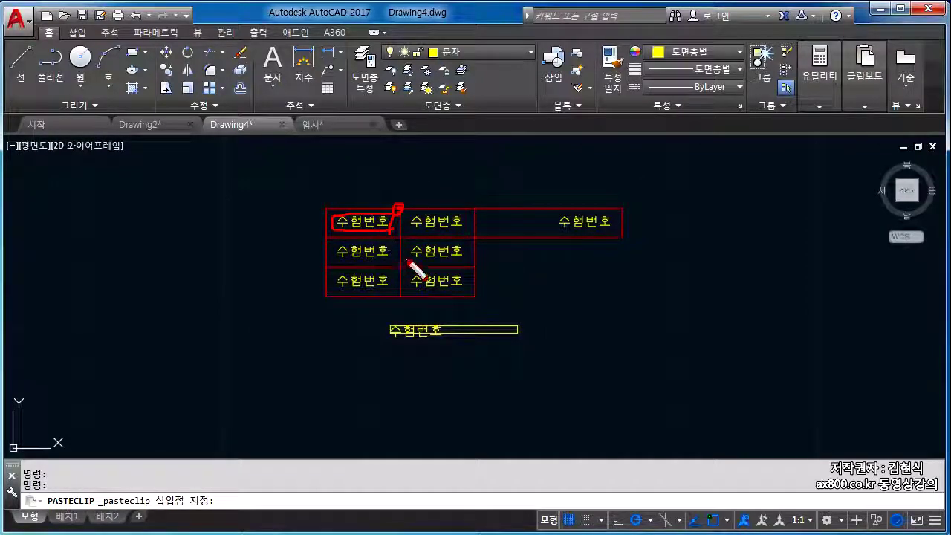
pyautogui.press('Escape')
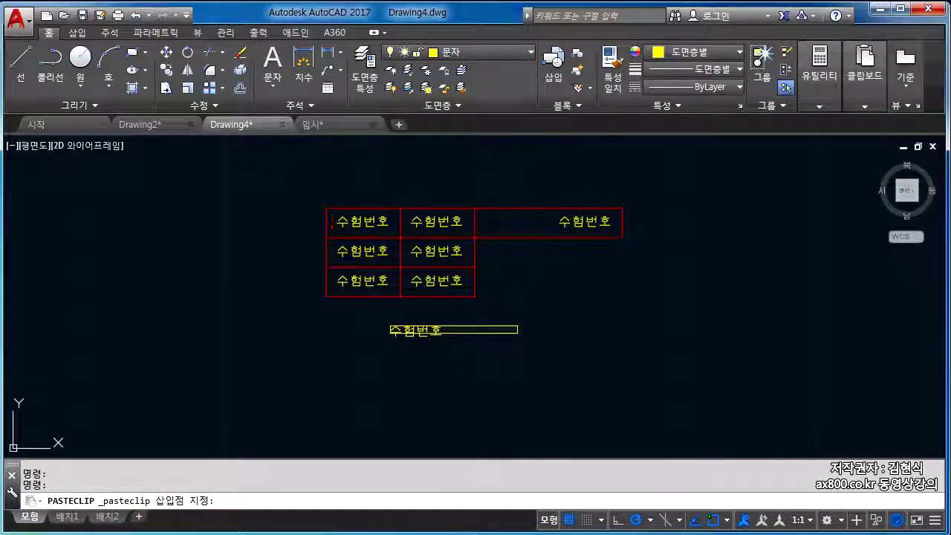
pyautogui.press('Escape')
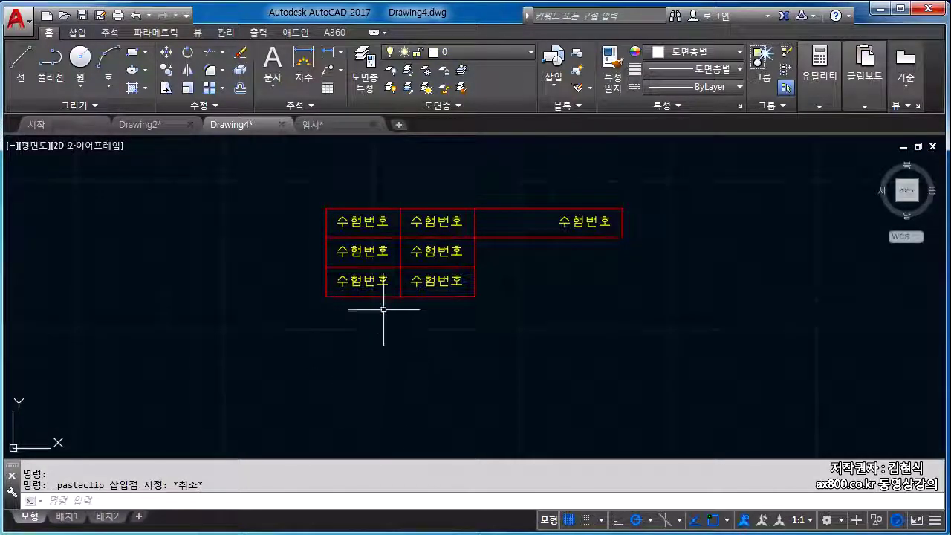
pyautogui.hotkey('ctrl', 'v')
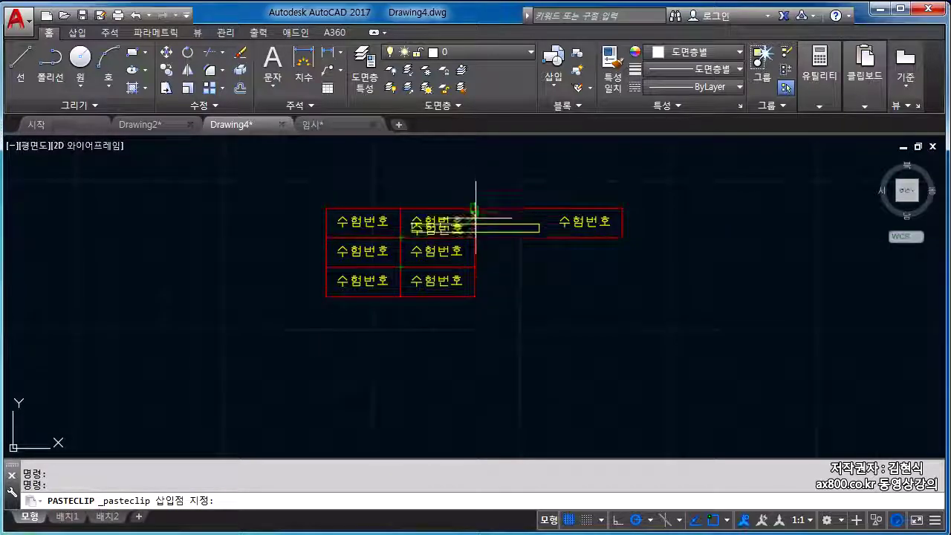
pyautogui.press('Escape')
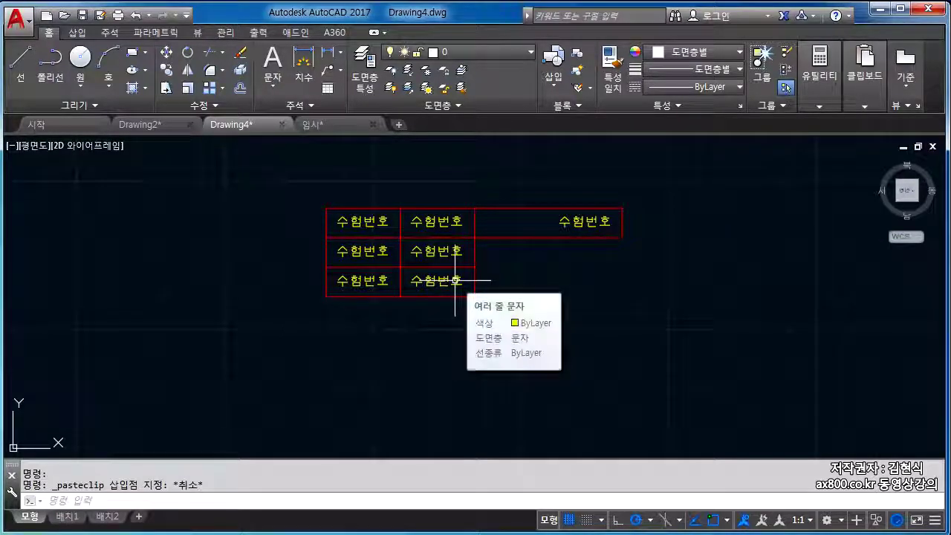
pyautogui.press('Escape')
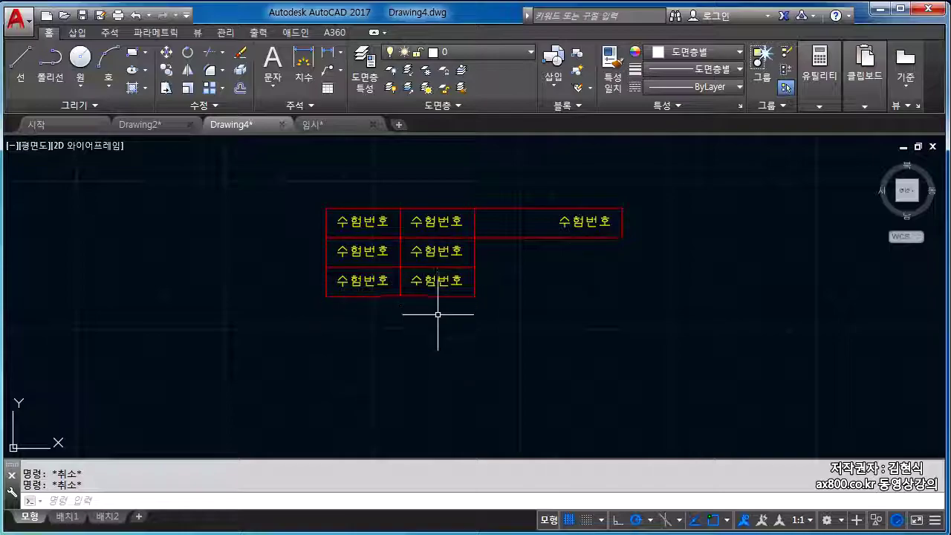
# Delete the six pasted 수험번호 copies, keeping only the original in the table's top-left cell
pyautogui.click(387, 253)
pyautogui.click(377, 283)
pyautogui.click(437, 282)
pyautogui.click(429, 250)
pyautogui.click(433, 221)
pyautogui.click(568, 221)
pyautogui.press('Delete')
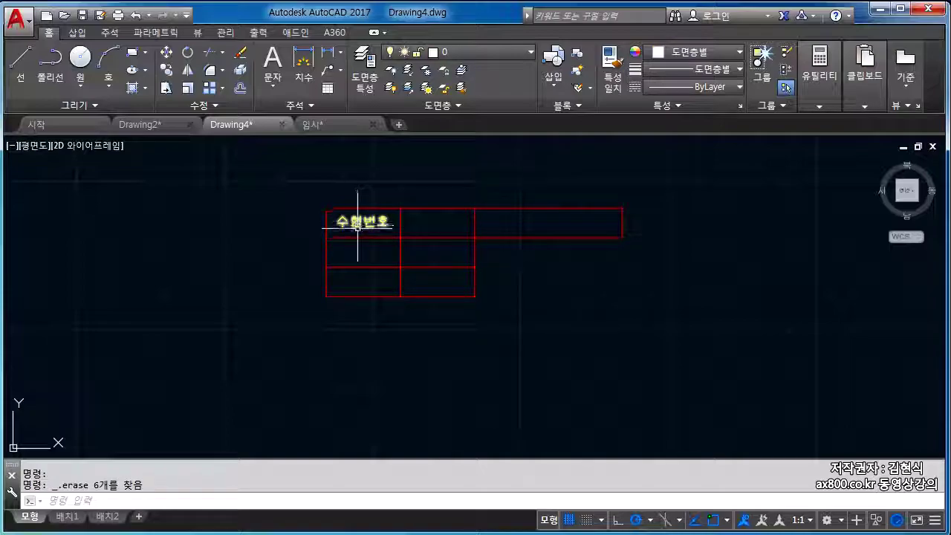
# Copy the remaining 수험번호 text to the clipboard with the upper end of the first inner vertical line as base point
pyautogui.click(365, 221)
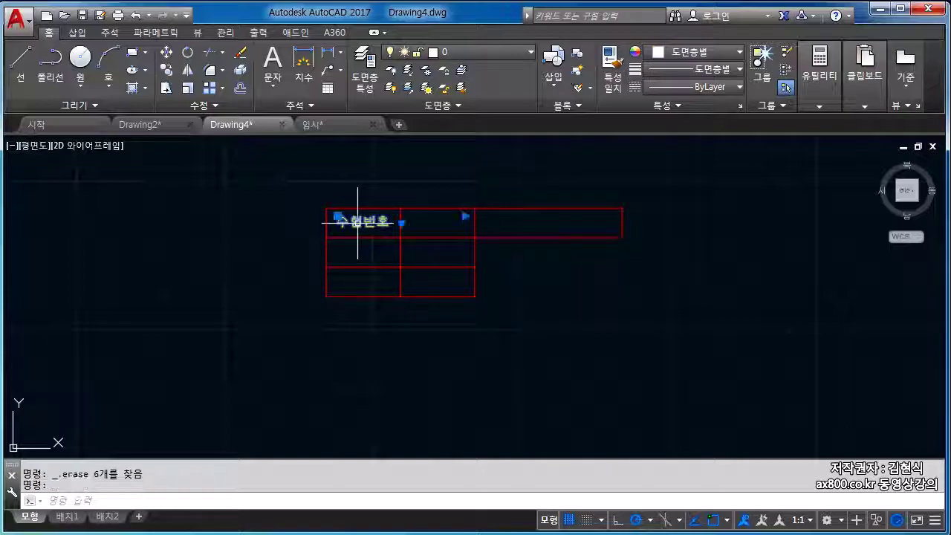
pyautogui.rightClick(69, 214)
pyautogui.moveTo(121, 309)
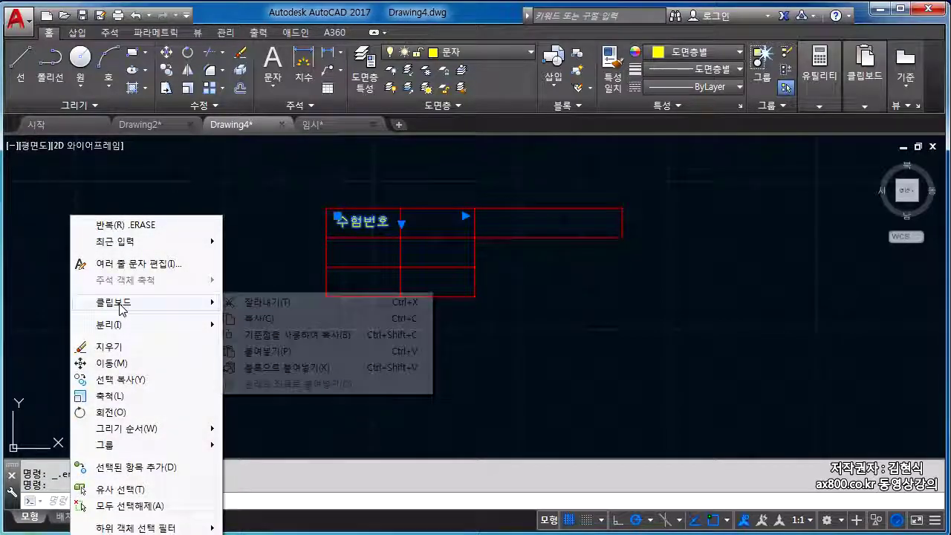
pyautogui.click(264, 338)
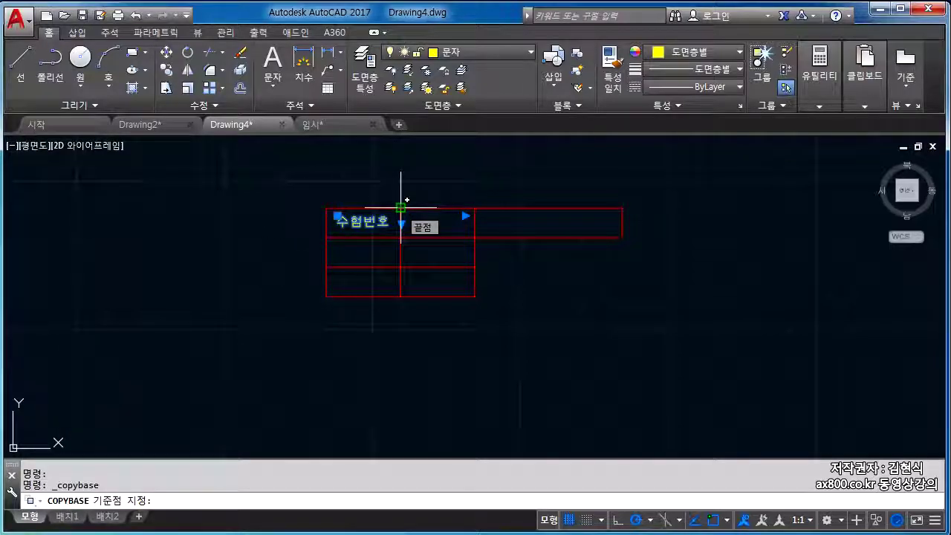
pyautogui.click(402, 207)
pyautogui.press('Escape')
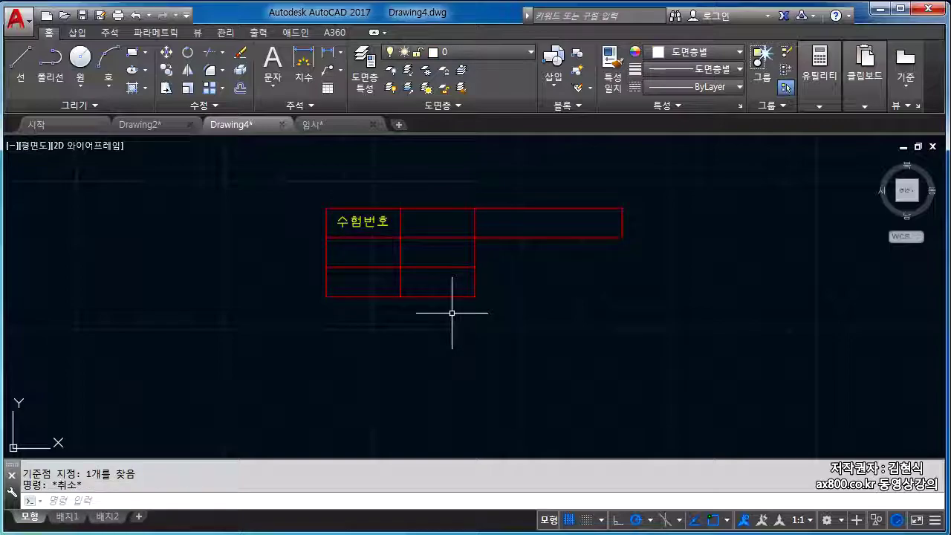
# Paste the 수험번호 text into the second and third rows of the first column, snapping to each cell's upper-right corner
pyautogui.hotkey('ctrl', 'v')
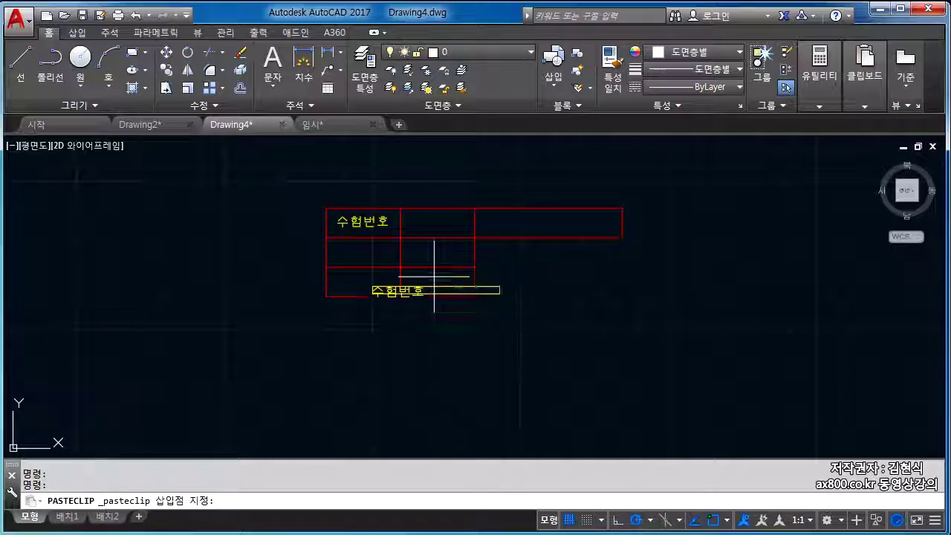
pyautogui.click(400, 238)
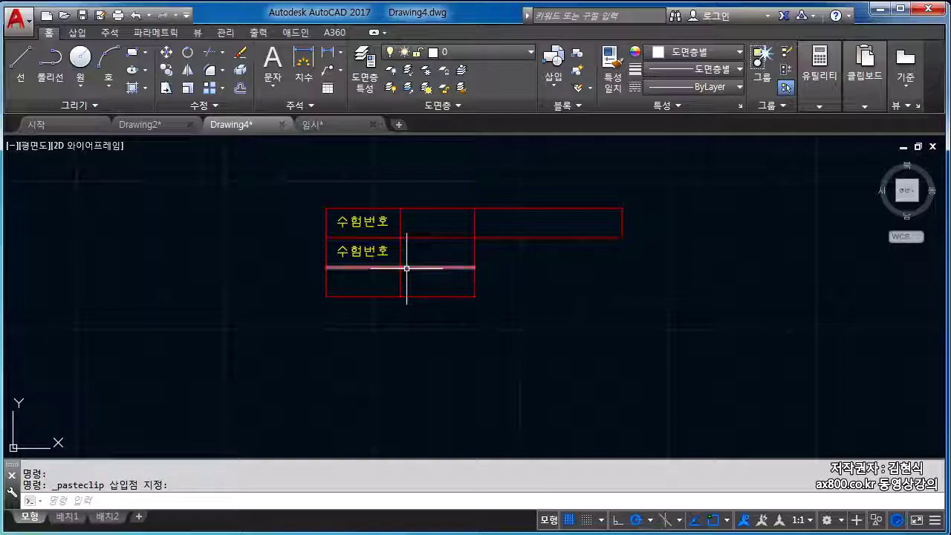
pyautogui.hotkey('ctrl', 'v')
pyautogui.click(401, 266)
# Paste 수험번호 into the three second-column cells and the wide top-row cell, using each cell's upper-right corner as insertion point
pyautogui.hotkey('ctrl', 'v')
pyautogui.click(474, 209)
pyautogui.hotkey('ctrl', 'v')
pyautogui.click(474, 238)
pyautogui.write('수험번호')
pyautogui.click(474, 267)
pyautogui.write('수험번호')
pyautogui.click(622, 208)
pyautogui.press('Escape')
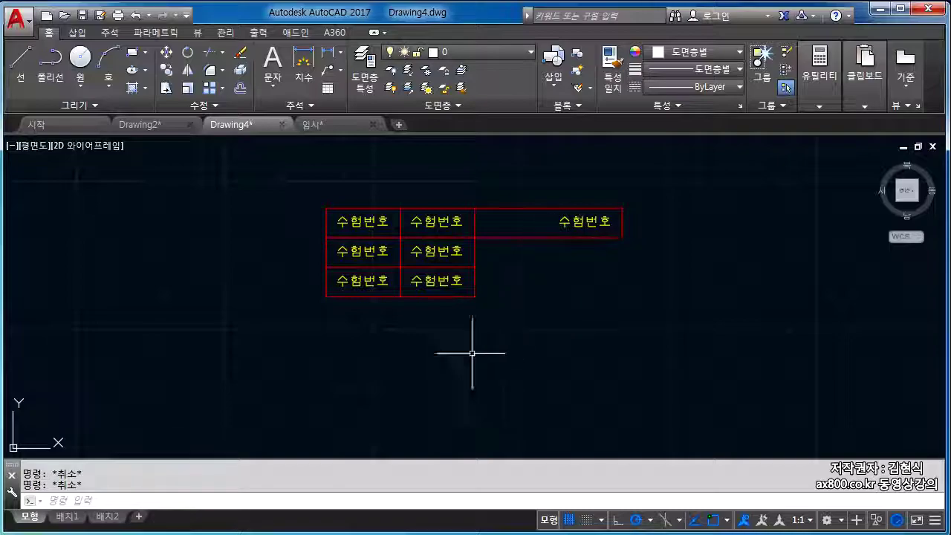
pyautogui.rightClick(79, 213)
pyautogui.moveTo(126, 260)
pyautogui.click(327, 293)
pyautogui.press('Escape')
pyautogui.press('Escape')
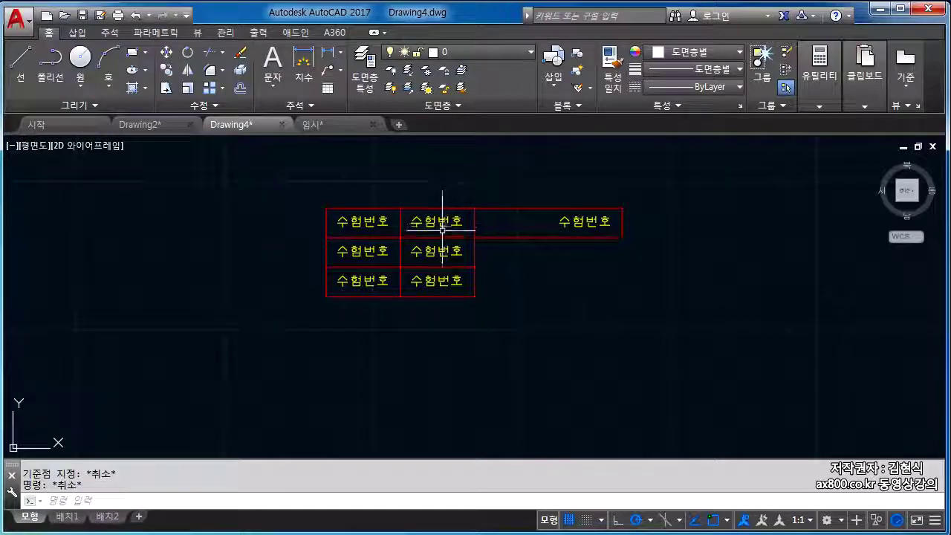
pyautogui.press('Escape')
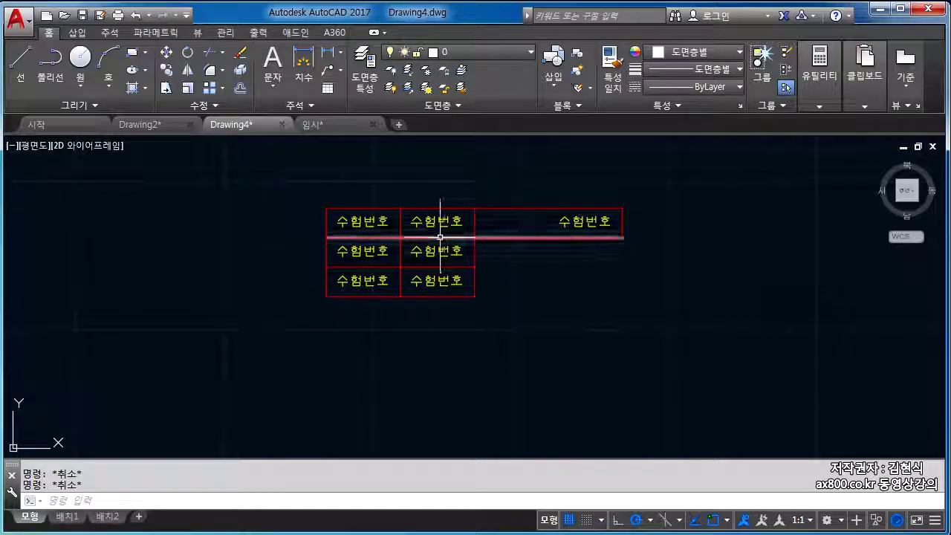
# Replace the text in the first column's second row with 성 명, spacing the two characters apart
pyautogui.doubleClick(377, 254)
pyautogui.moveTo(394, 254); pyautogui.dragTo(284, 260)
pyautogui.write('성')
pyautogui.write('   명')
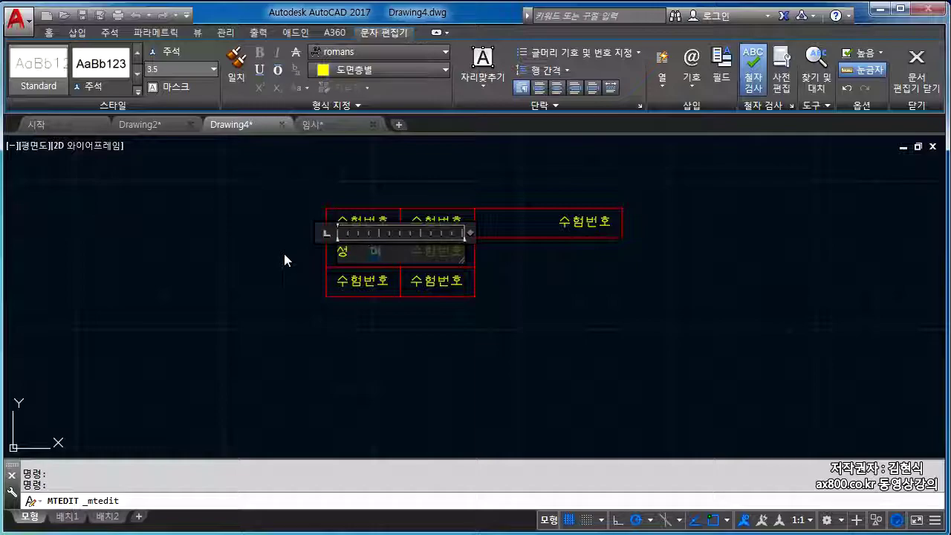
pyautogui.click(278, 312)
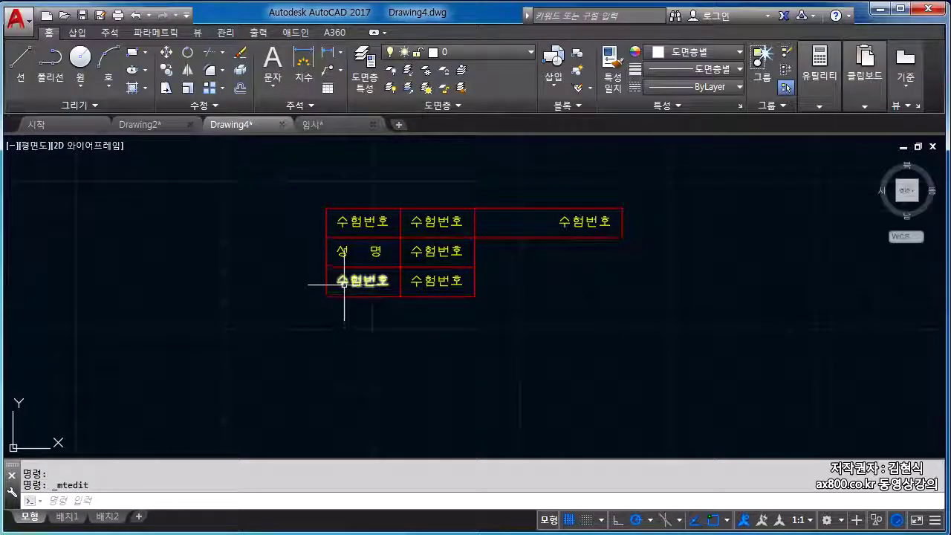
# Replace the 수험번호 text in the first column's third row with 감독확인
pyautogui.doubleClick(375, 288)
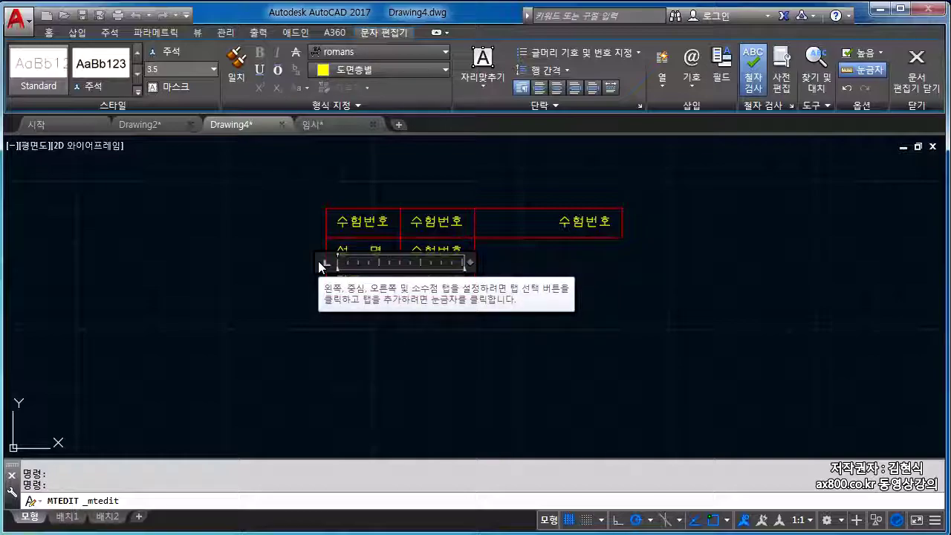
pyautogui.write('김')
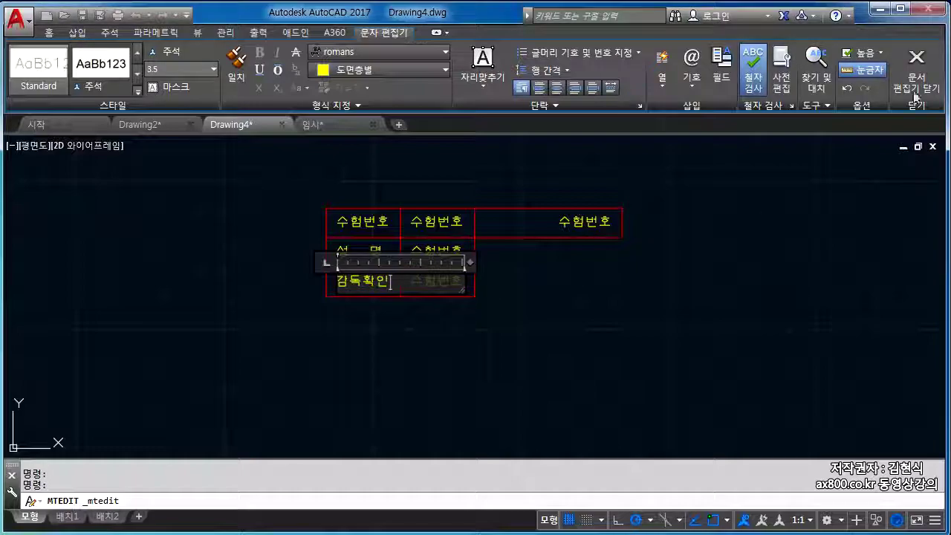
pyautogui.click(916, 60)
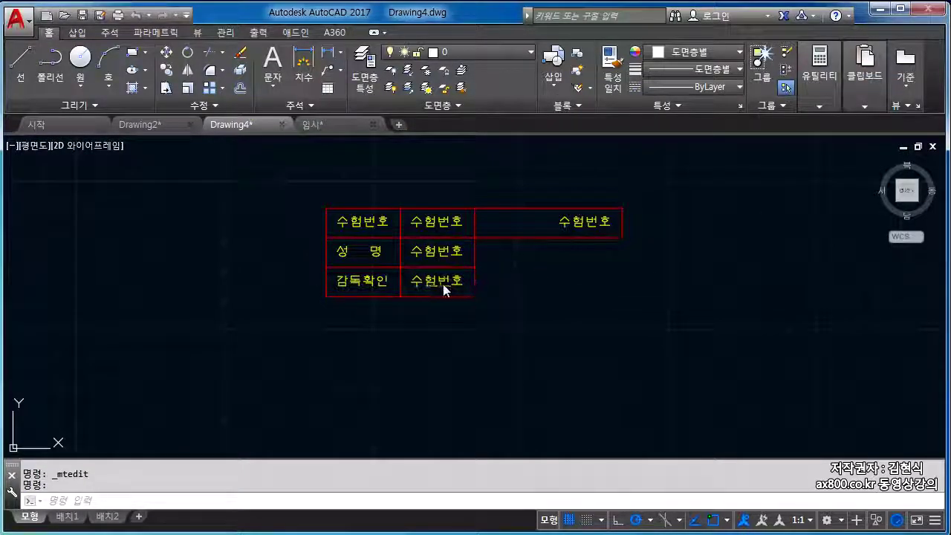
# Replace the text in the second column's third row with (인)
pyautogui.doubleClick(440, 284)
pyautogui.press('Delete')
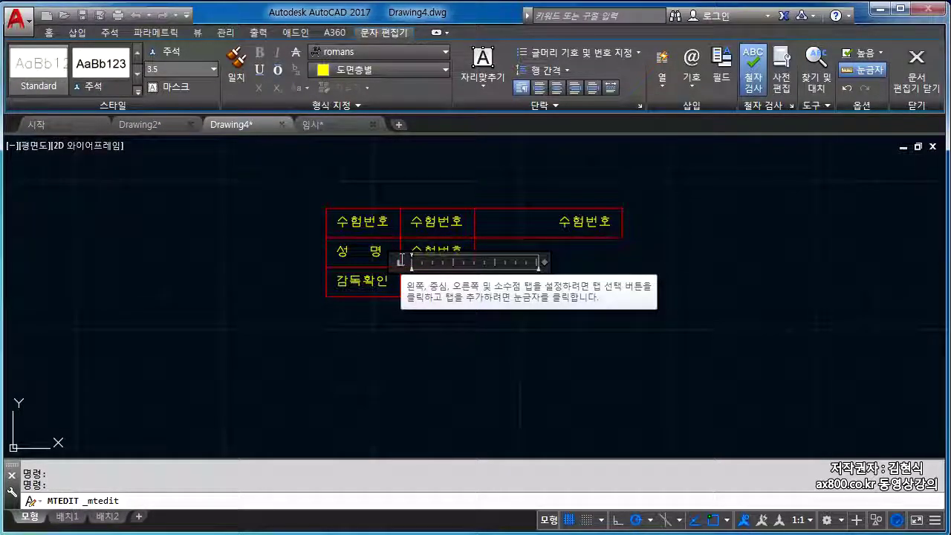
pyautogui.write('(일)')
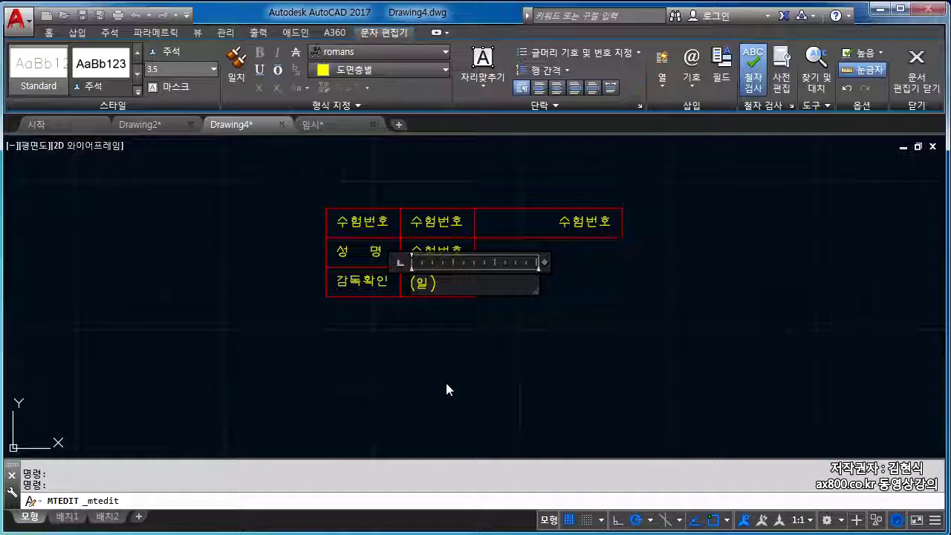
pyautogui.click(917, 65)
pyautogui.click(500, 349)
pyautogui.press('Escape')
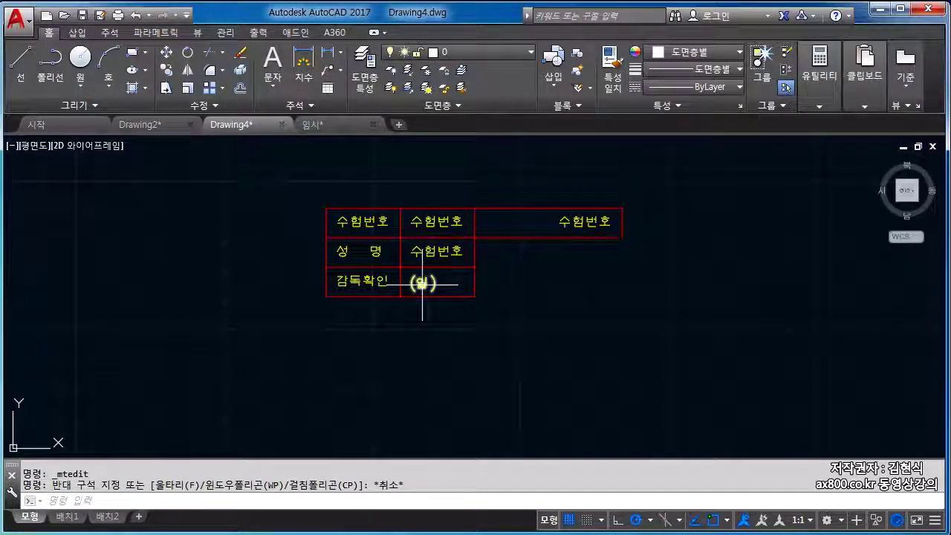
pyautogui.doubleClick(421, 285)
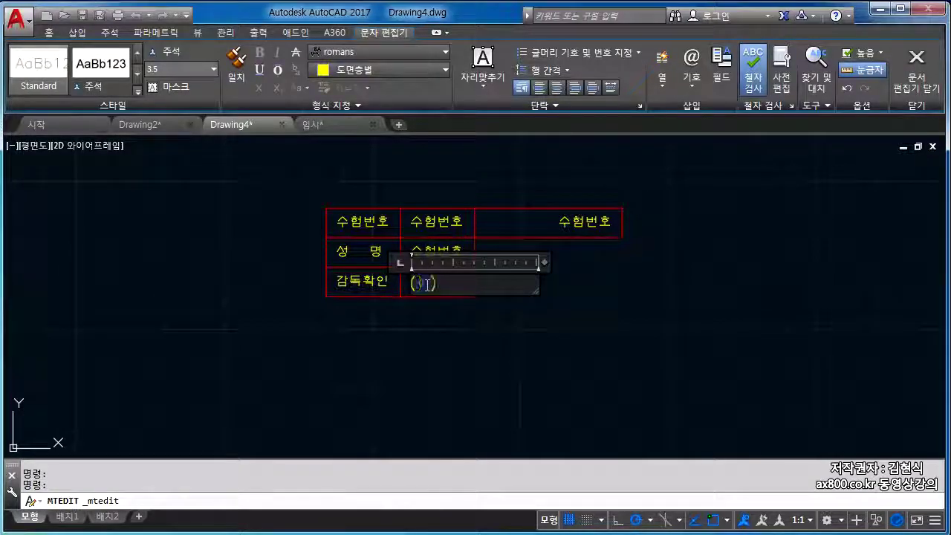
pyautogui.press('Escape')
# Move the (인) text horizontally to the right end of its cell
pyautogui.click(446, 285)
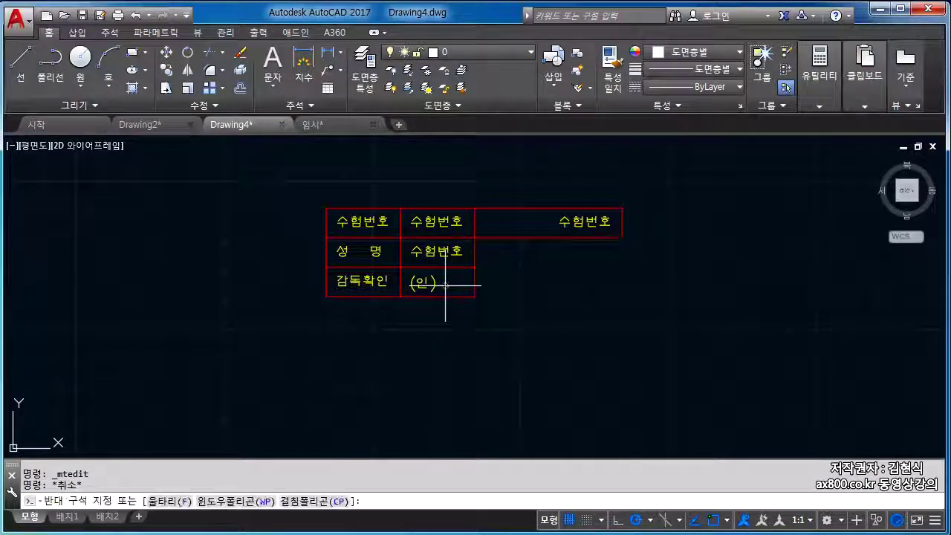
pyautogui.click(426, 280)
pyautogui.click(166, 52)
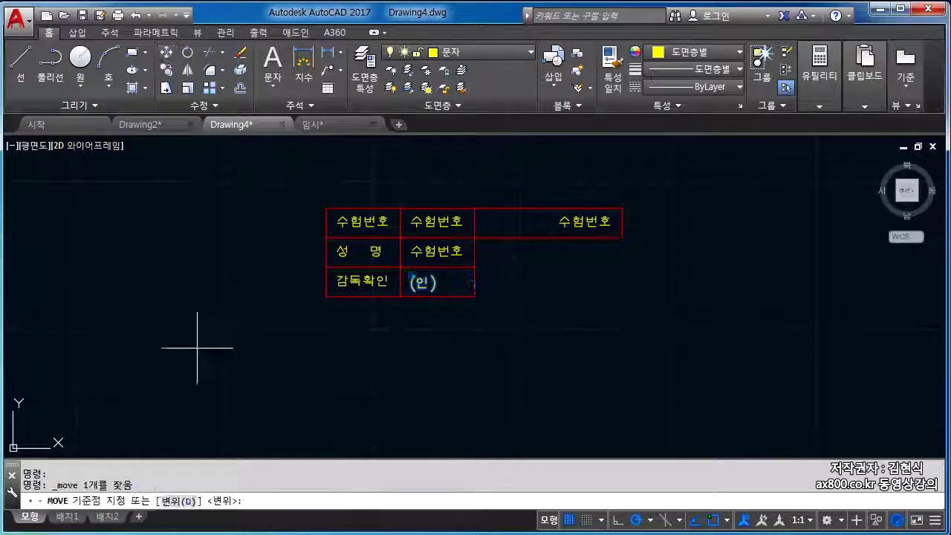
pyautogui.click(196, 346)
pyautogui.press('Escape')
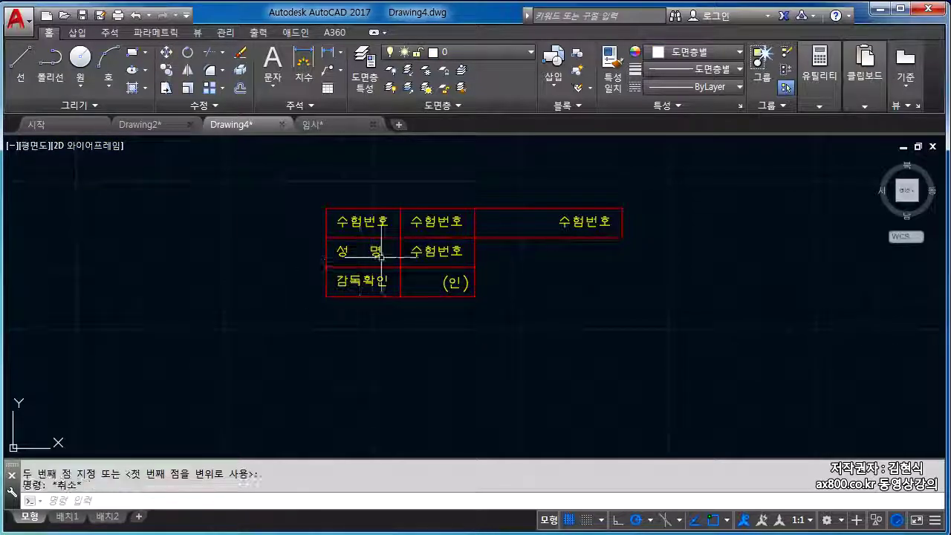
# Replace the text in the second column's middle row with 내이름
pyautogui.doubleClick(416, 254)
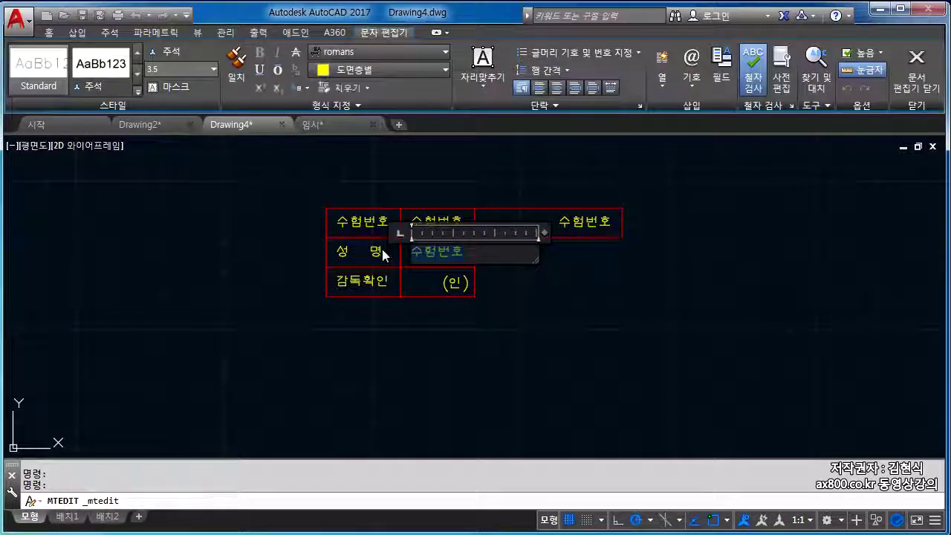
pyautogui.write('s')
pyautogui.press('BackSpace')
pyautogui.write('냉이름')
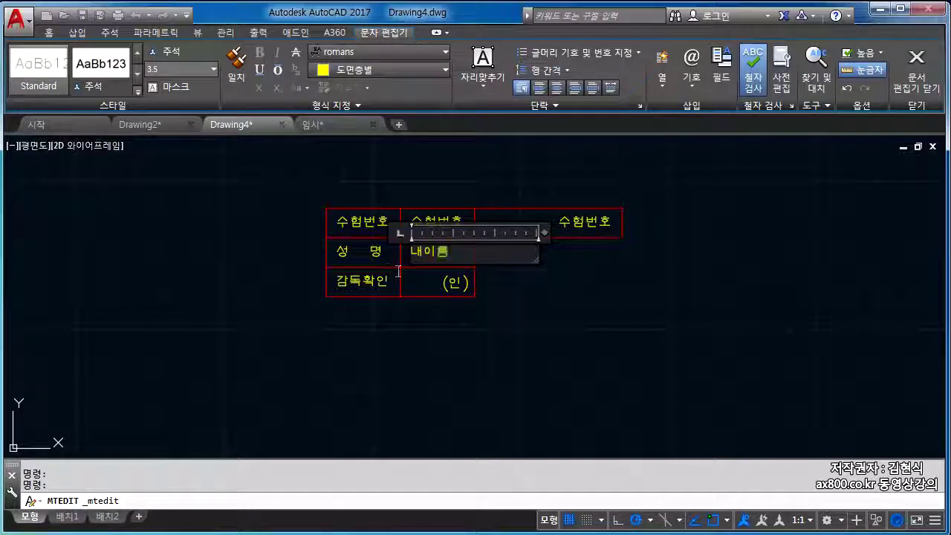
pyautogui.press('Escape')
# Replace the second column's top text with the placeholder 0000000 and move it left to centre it in its cell
pyautogui.doubleClick(436, 222)
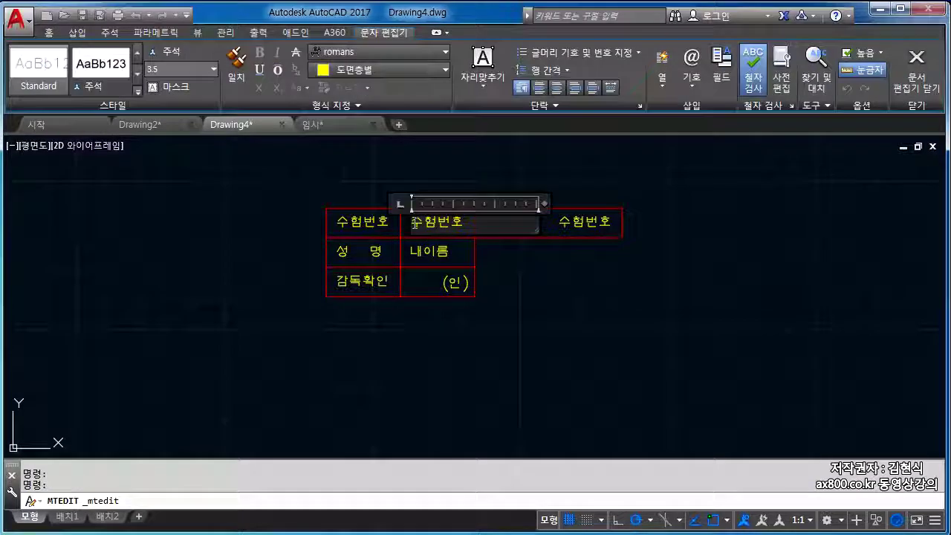
pyautogui.write('0000000')
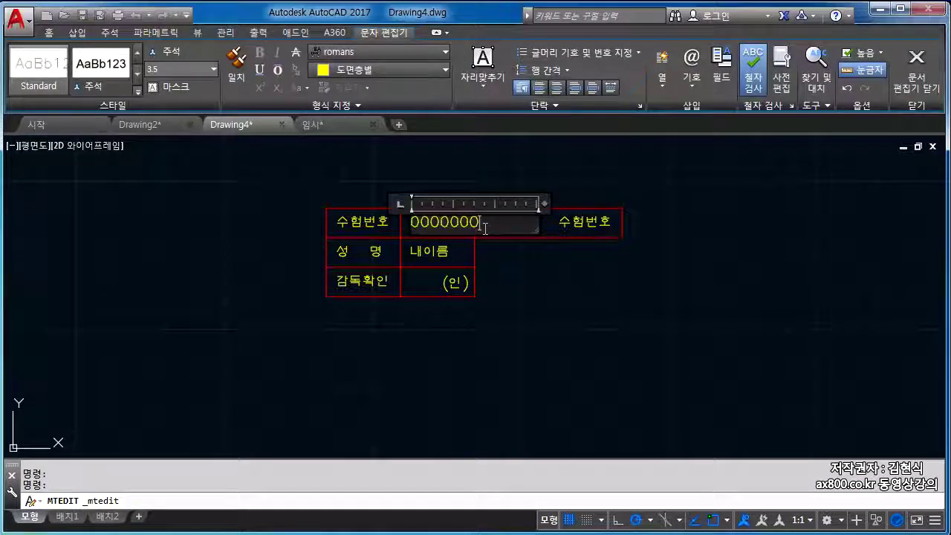
pyautogui.press('Escape')
pyautogui.click(435, 216)
pyautogui.click(167, 52)
pyautogui.click(240, 262)
pyautogui.press('Escape')
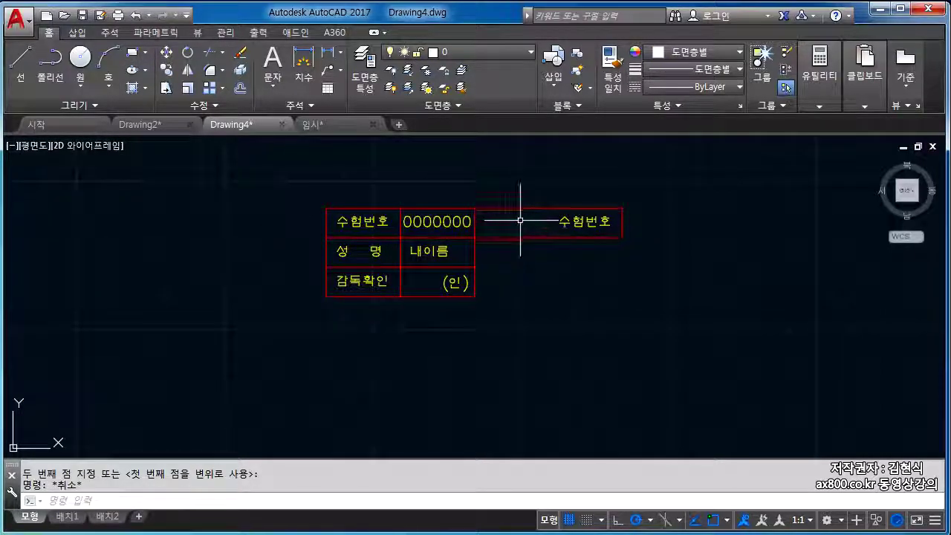
pyautogui.click(356, 218)
pyautogui.moveTo(358, 253); pyautogui.dragTo(380, 249)
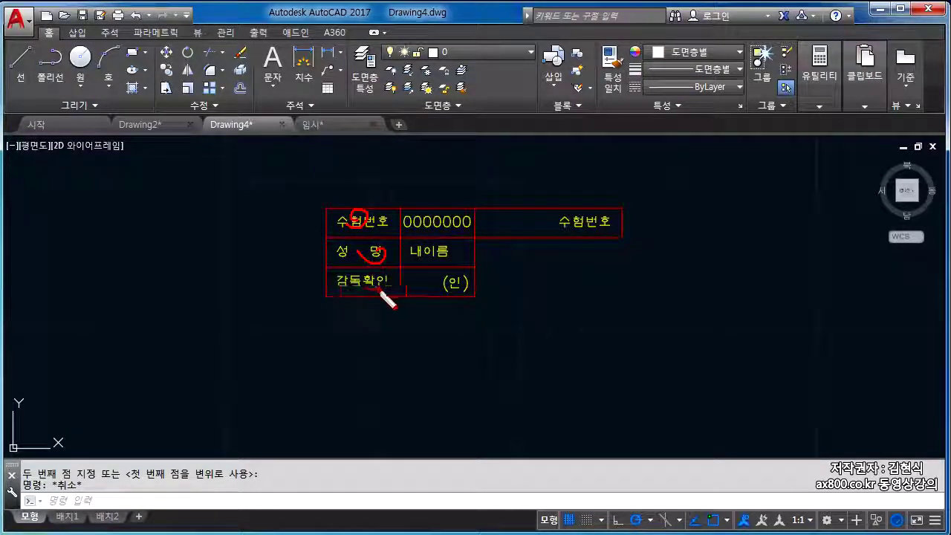
pyautogui.moveTo(427, 223); pyautogui.dragTo(417, 217)
pyautogui.press('Escape')
# Check the text style and height settings of the 수험번호 label in the first column
pyautogui.click(380, 223)
pyautogui.doubleClick(380, 223)
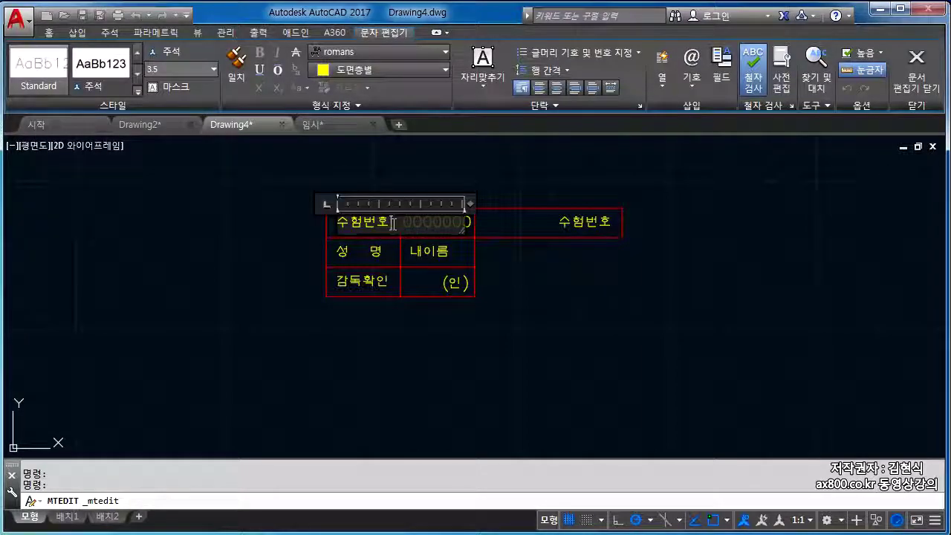
pyautogui.click(104, 71)
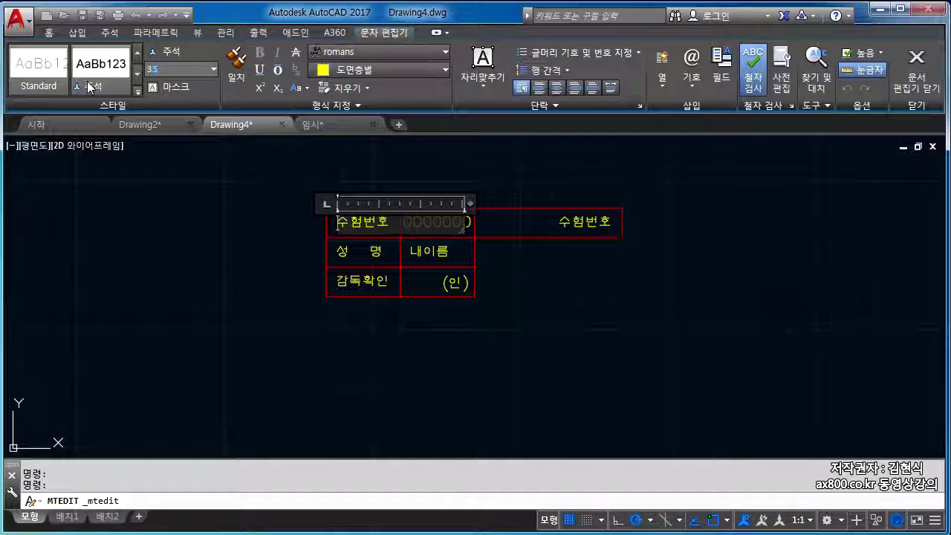
pyautogui.write('1')
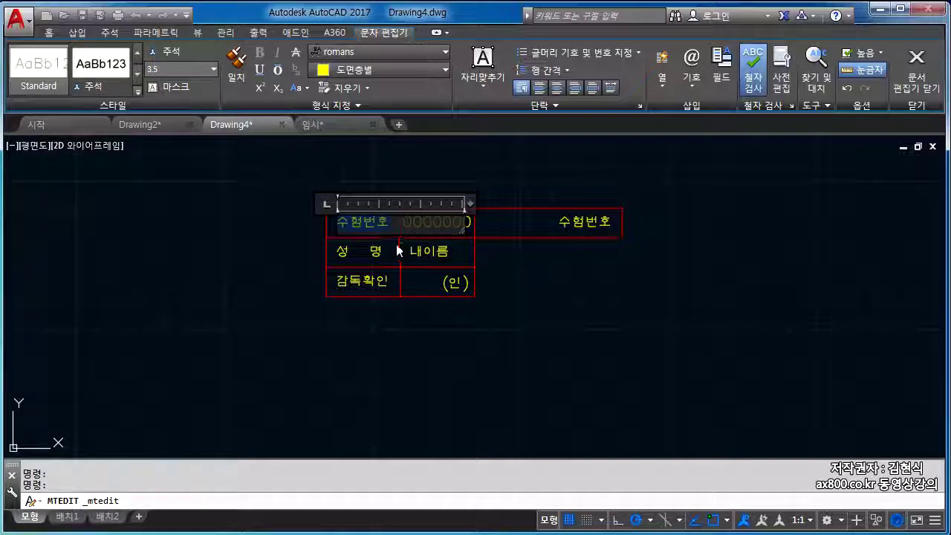
pyautogui.press('Escape')
pyautogui.click(431, 251)
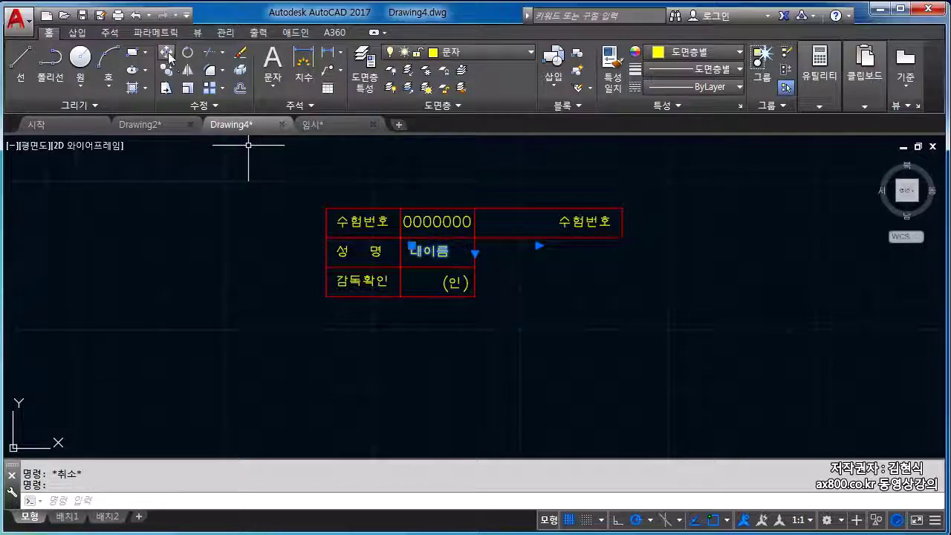
pyautogui.press('Escape')
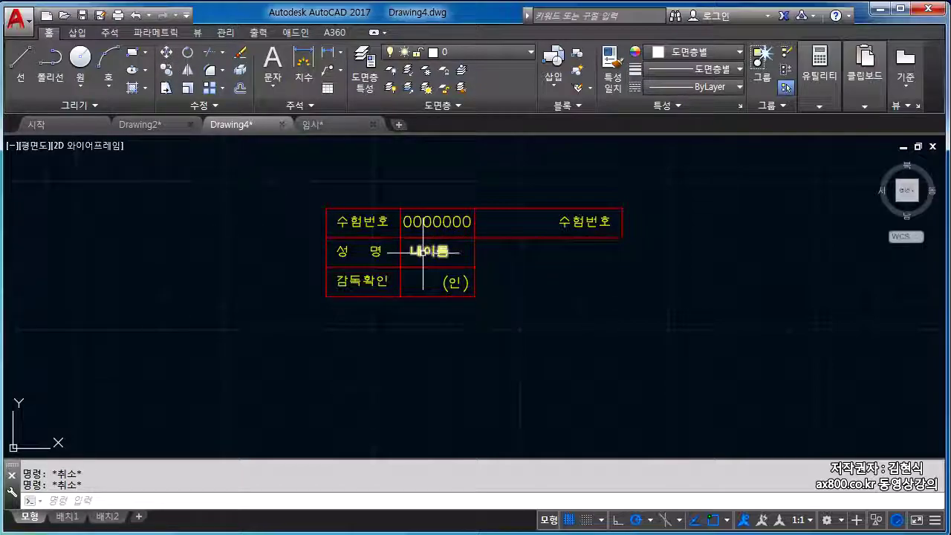
# Widen the gap between 성 and 명 to match the other labels' width, and move 내이름 right to centre it in its cell
pyautogui.doubleClick(373, 251)
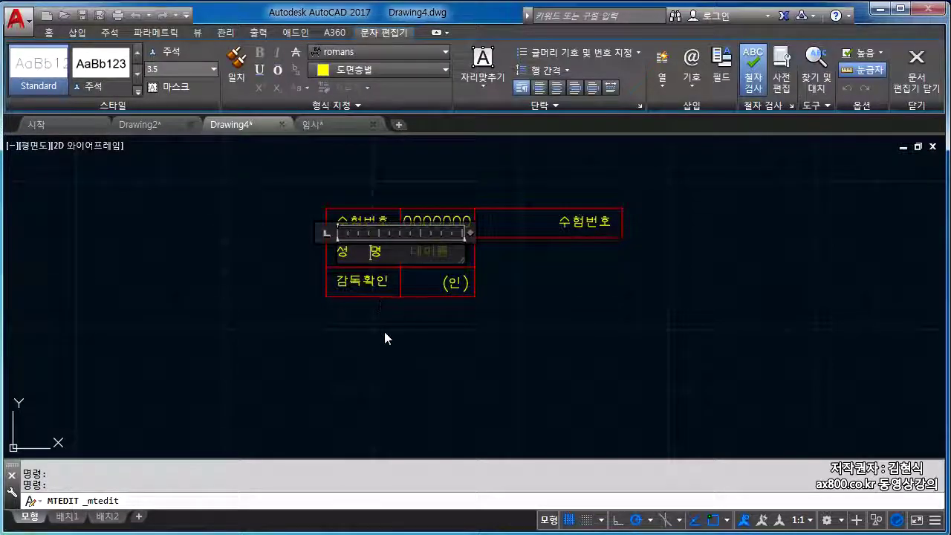
pyautogui.click(384, 332)
pyautogui.click(416, 253)
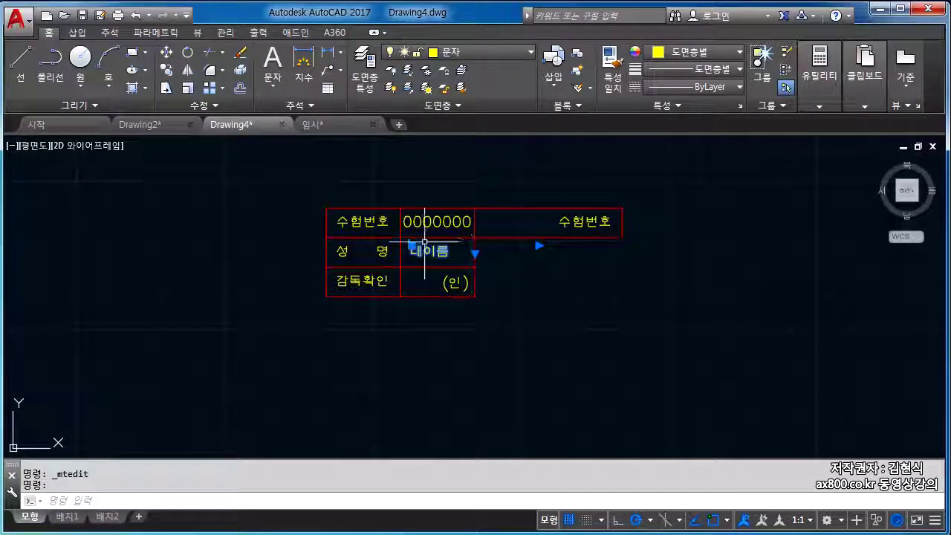
pyautogui.click(168, 53)
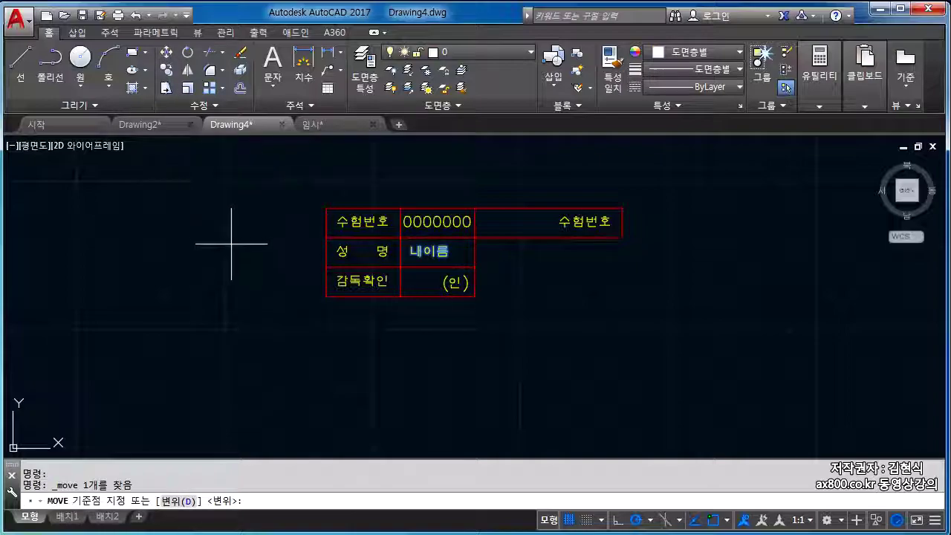
pyautogui.click(416, 364)
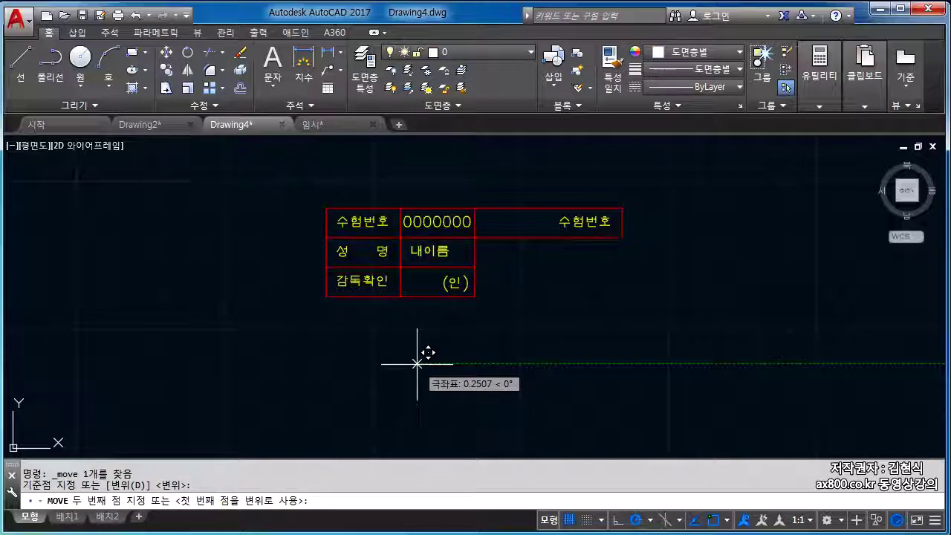
pyautogui.press('Escape')
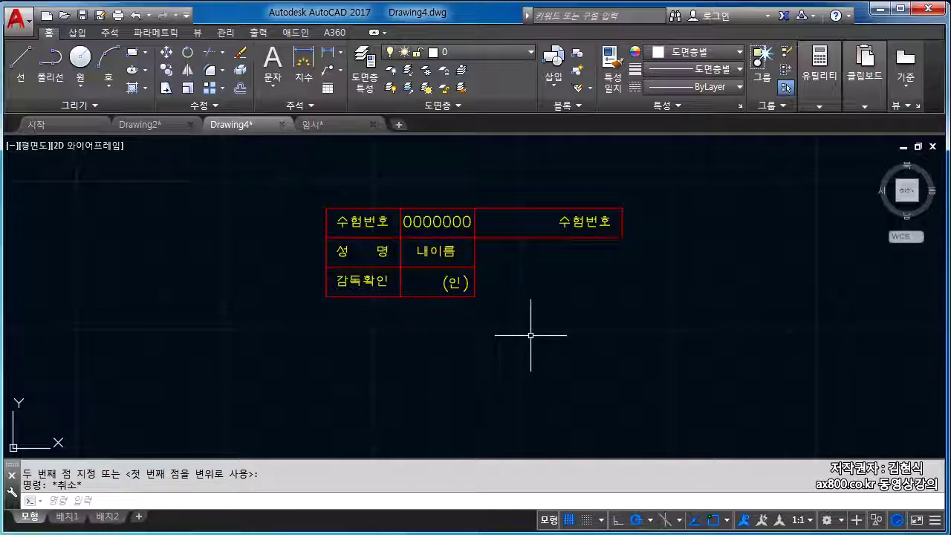
# Replace the 수험번호 text in the wide top-row cell with 일반기계기사
pyautogui.click(563, 220)
pyautogui.doubleClick(562, 220)
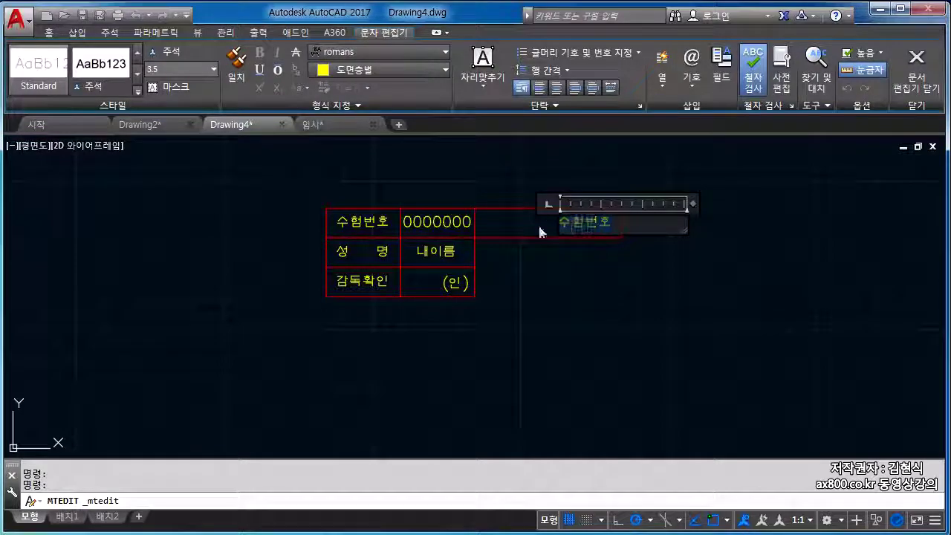
pyautogui.write('일반')
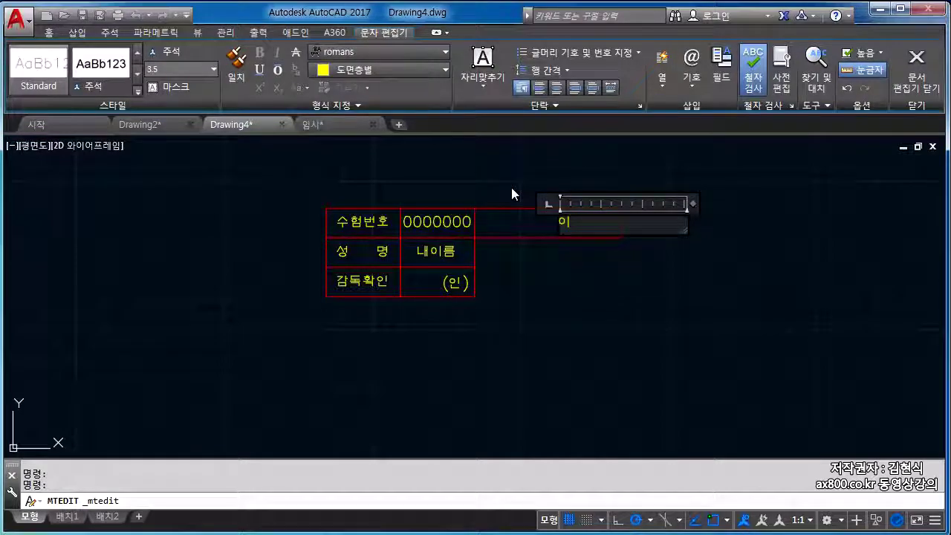
pyautogui.write('기계사')
pyautogui.press('BackSpace')
pyautogui.press('BackSpace')
pyautogui.press('BackSpace')
pyautogui.write('계기사')
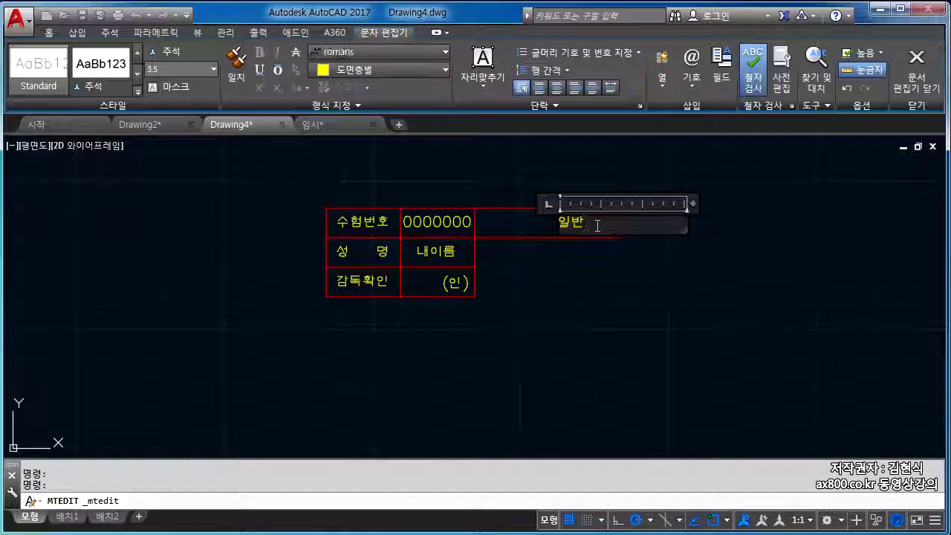
pyautogui.click(644, 327)
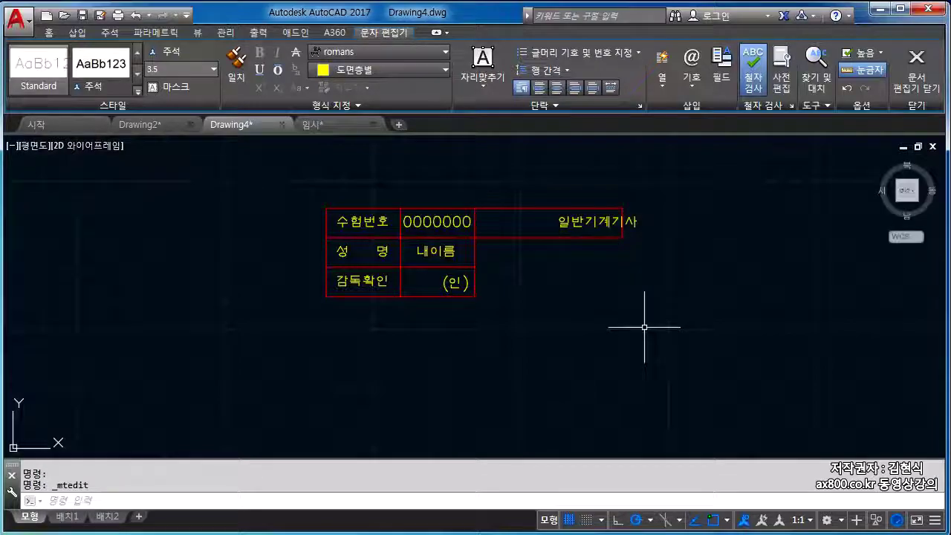
pyautogui.press('Escape')
# Move the 일반기계기사 text left to centre it horizontally in the wide top-row cell
pyautogui.click(576, 220)
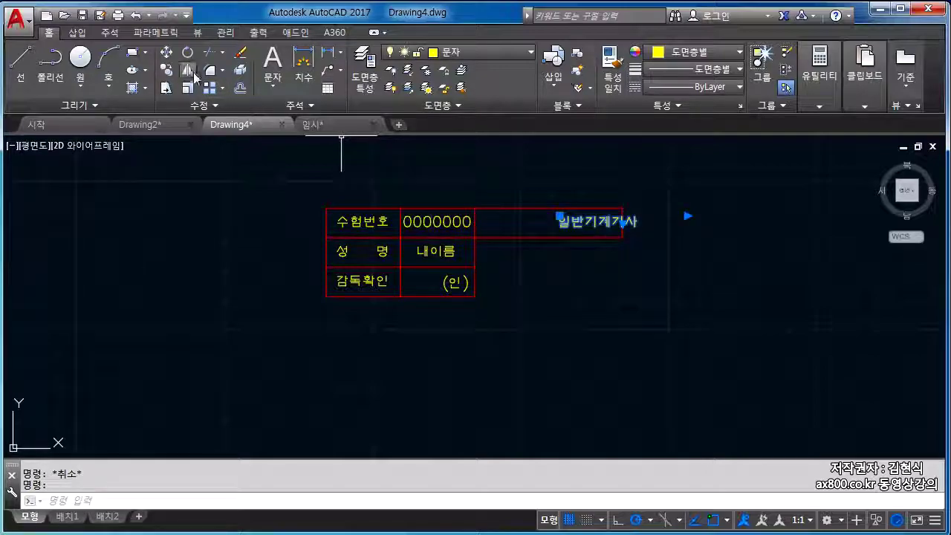
pyautogui.click(166, 52)
pyautogui.click(651, 382)
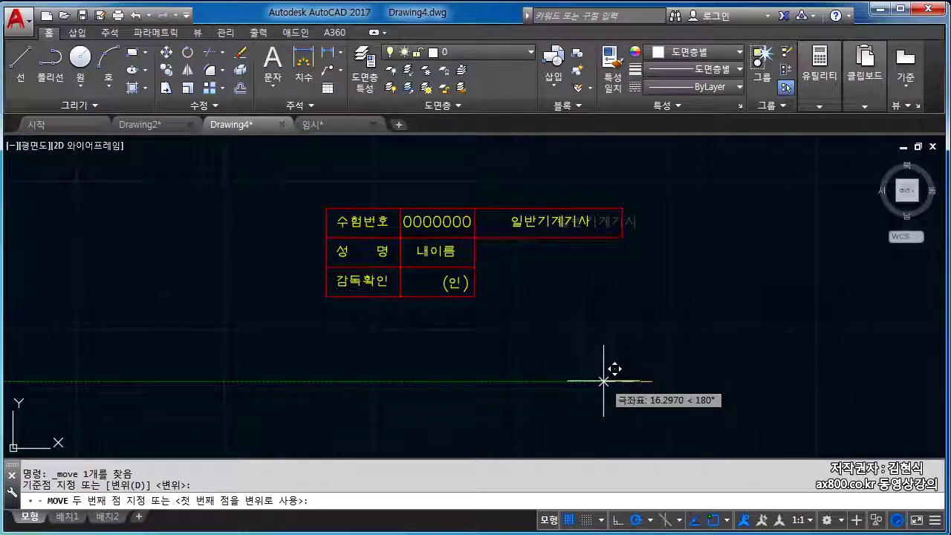
pyautogui.press('Escape')
pyautogui.scroll(-2, 546, 365)
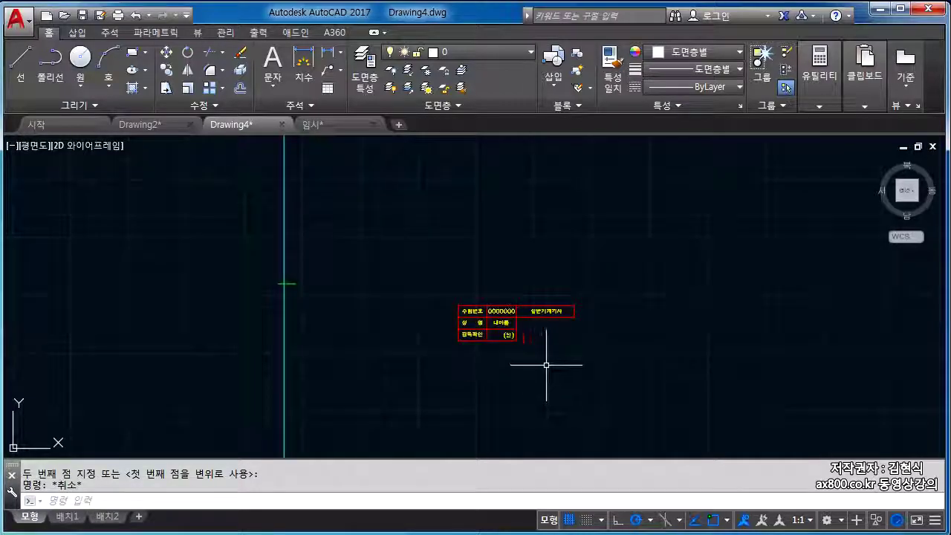
pyautogui.scroll(-5, 546, 365)
pyautogui.scroll(3, 563, 339)
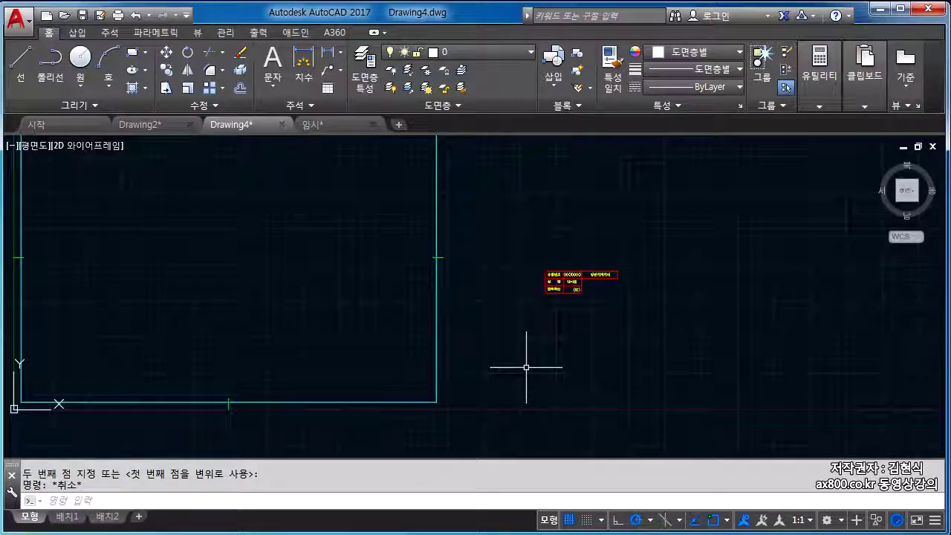
pyautogui.scroll(-2, 524, 372)
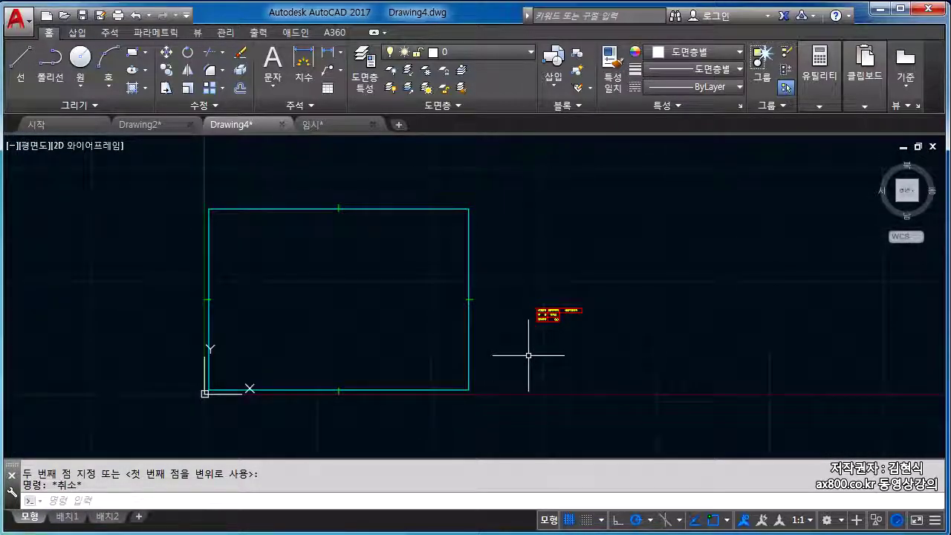
# Copy the whole title table with its cell texts to the clipboard, using its top-left corner as the base point
pyautogui.press('Escape')
pyautogui.scroll(3, 543, 315)
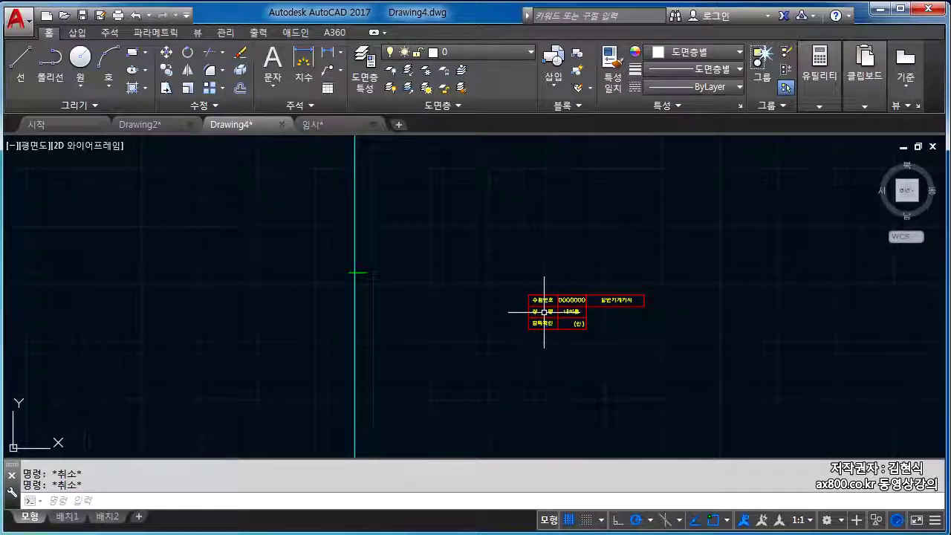
pyautogui.scroll(4, 560, 324)
pyautogui.click(461, 214)
pyautogui.click(842, 400)
pyautogui.rightClick(320, 217)
pyautogui.moveTo(372, 263)
pyautogui.click(520, 299)
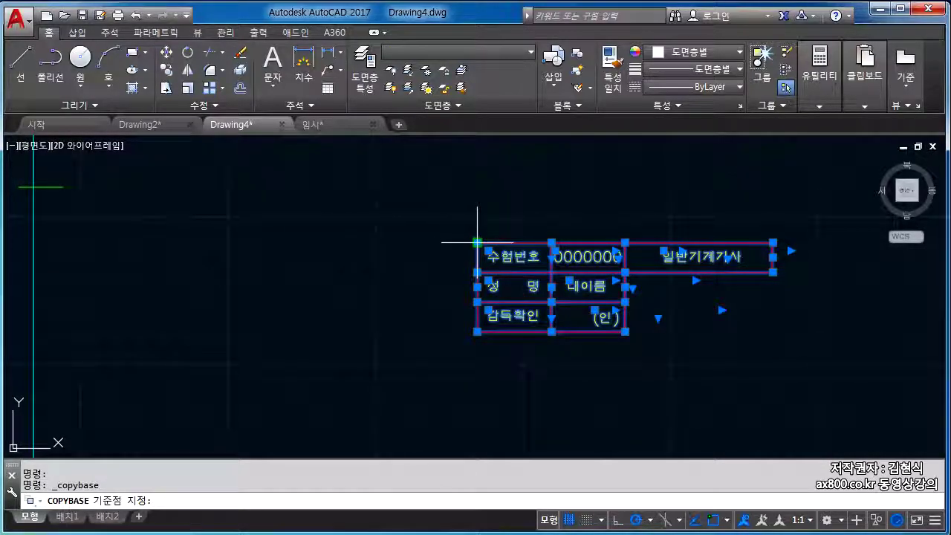
pyautogui.click(477, 243)
# Paste the copied title table at the inside of the border frame's top-left corner
pyautogui.scroll(-8, 639, 305)
pyautogui.hotkey('ctrl', 'v')
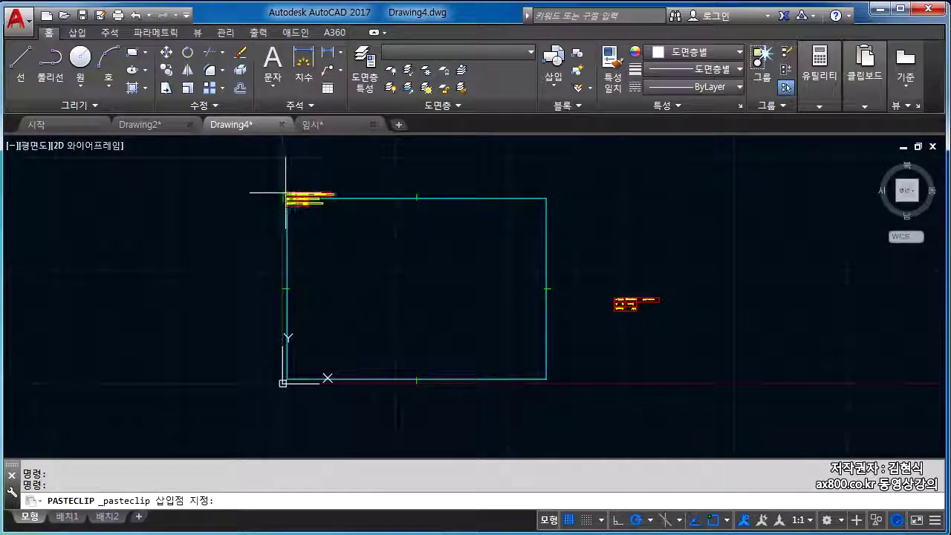
pyautogui.click(287, 199)
pyautogui.press('Escape')
# Erase the original title table and all its leftover objects outside the border frame
pyautogui.click(608, 290)
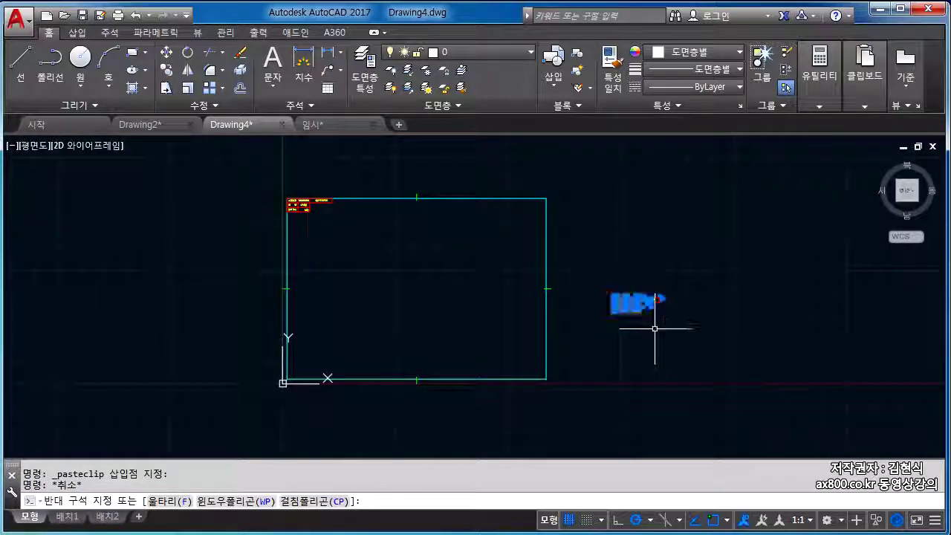
pyautogui.click(654, 324)
pyautogui.press('Delete')
pyautogui.click(675, 331)
pyautogui.click(590, 270)
pyautogui.press('Delete')
# Delete the pasted table's red top and left outer lines that overlap the cyan border frame
pyautogui.scroll(2, 295, 193)
pyautogui.scroll(4, 295, 193)
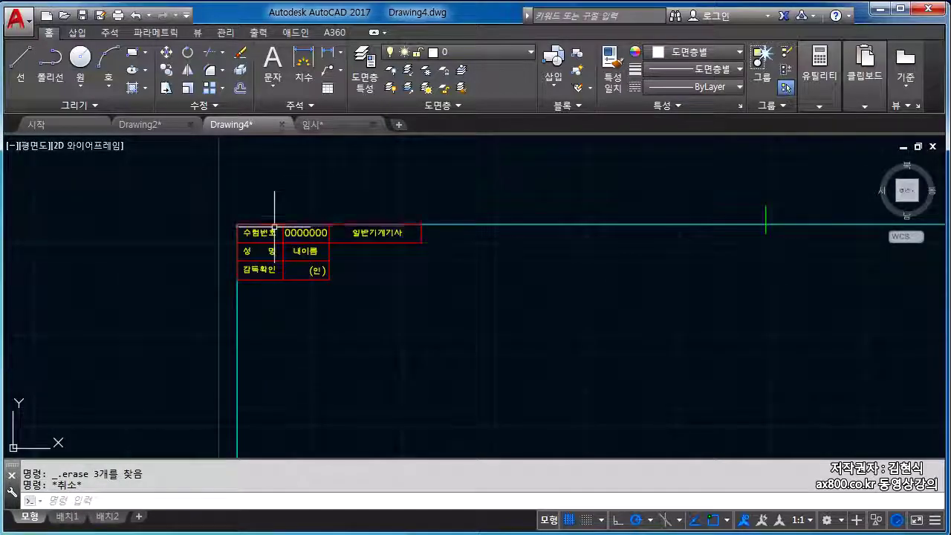
pyautogui.click(237, 252)
pyautogui.click(255, 269)
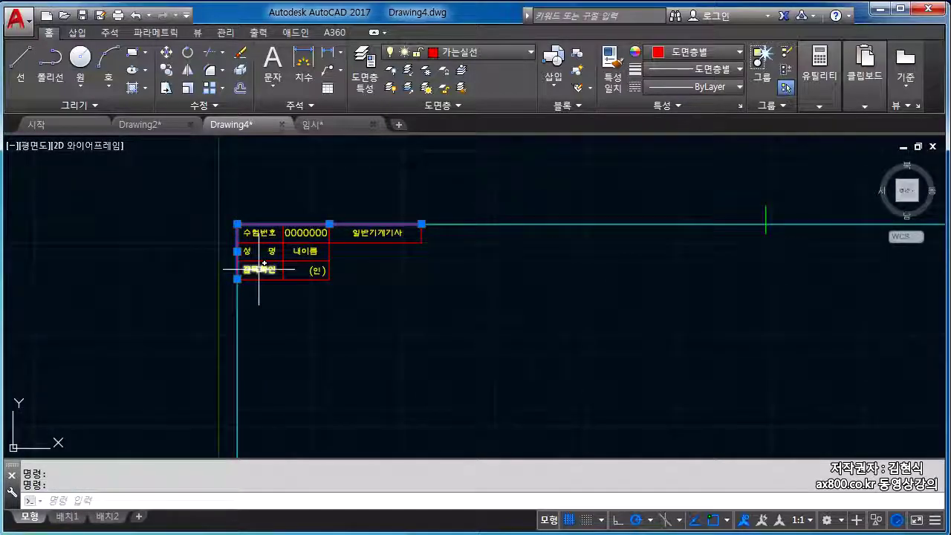
pyautogui.press('Delete')
pyautogui.scroll(-3, 253, 255)
pyautogui.scroll(4, 286, 277)
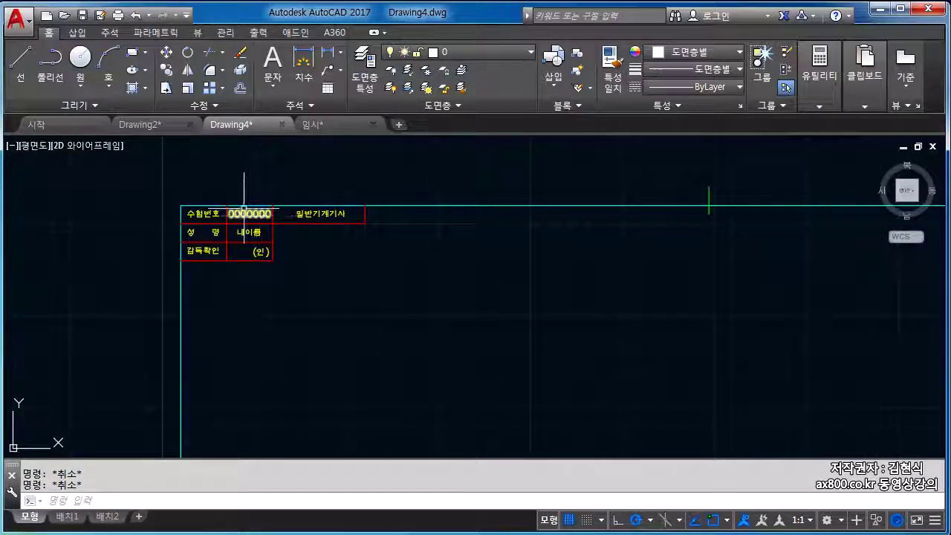
pyautogui.scroll(-4, 225, 211)
pyautogui.scroll(-2, 276, 255)
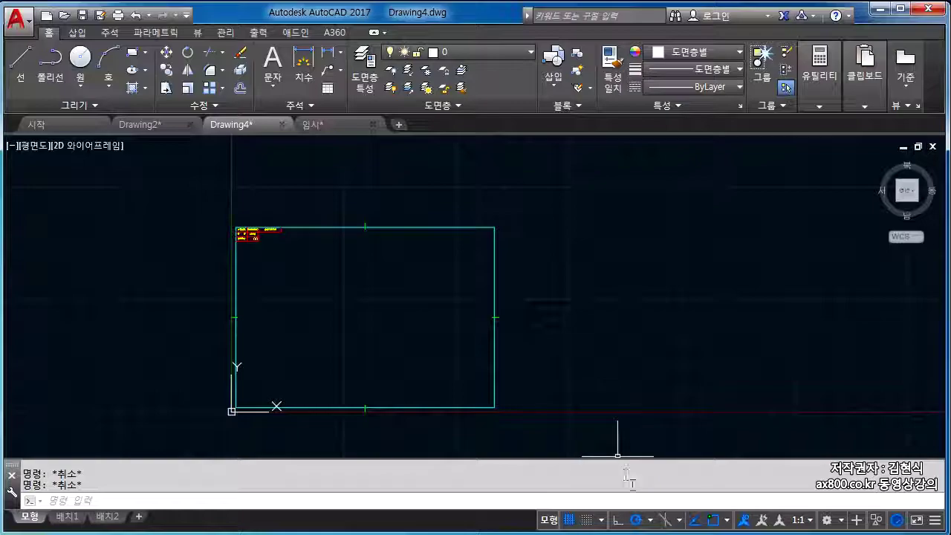